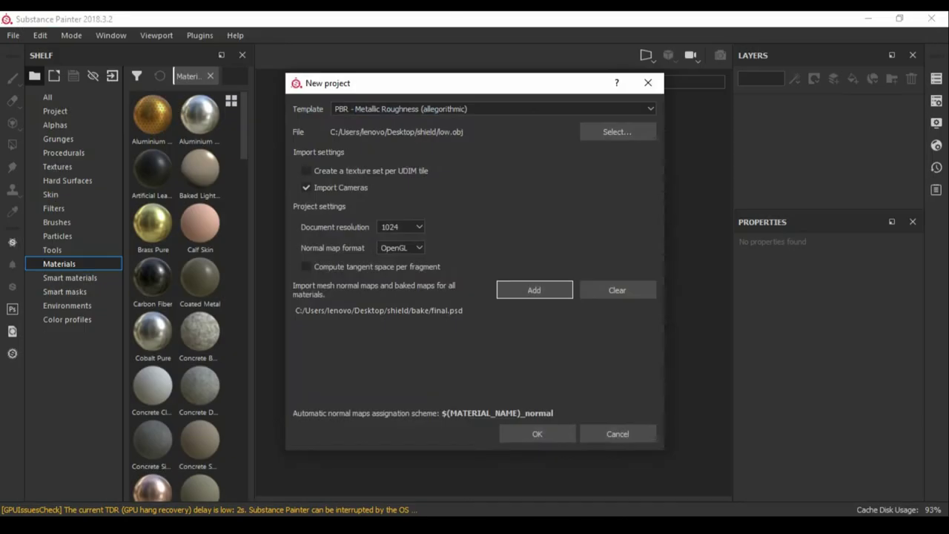
# Create the project from low.obj with final.psd added as the baked normal map
pyautogui.click(537, 434)
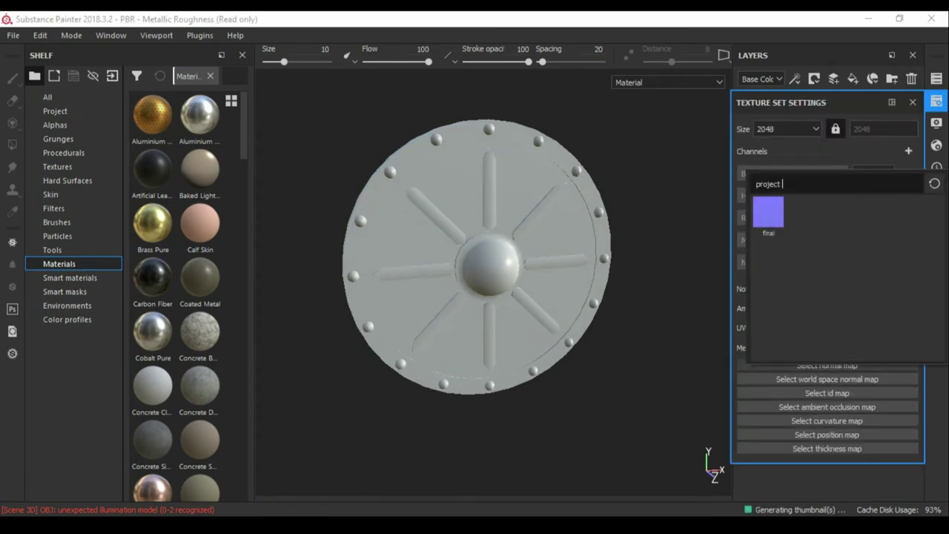
# Bake the mesh maps at 2048 output size, inspect the result, and add a layer folder
pyautogui.click(870, 348)
pyautogui.click(489, 79)
pyautogui.click(489, 148)
pyautogui.click(580, 485)
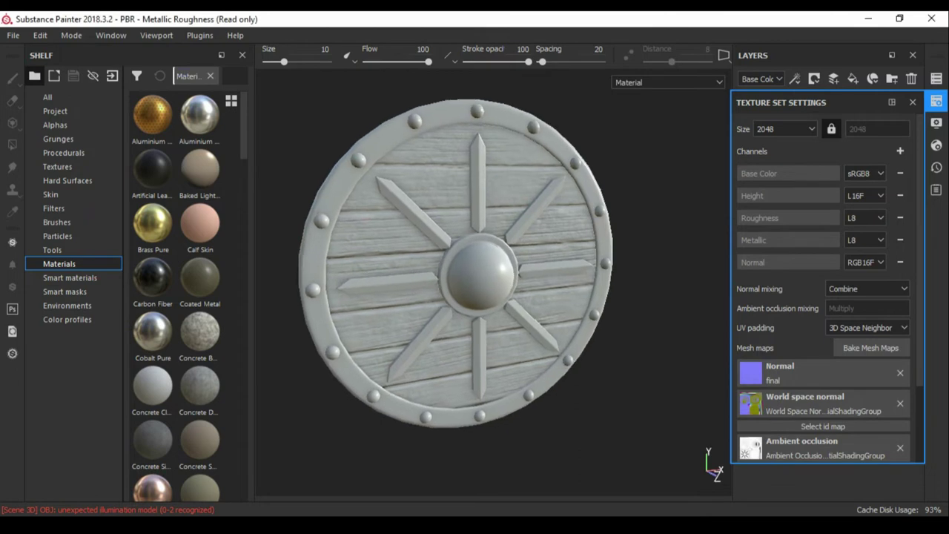
pyautogui.keyDown('alt'); pyautogui.moveTo(460, 267); pyautogui.dragTo(489, 282); pyautogui.keyUp('alt')
pyautogui.click(892, 78)
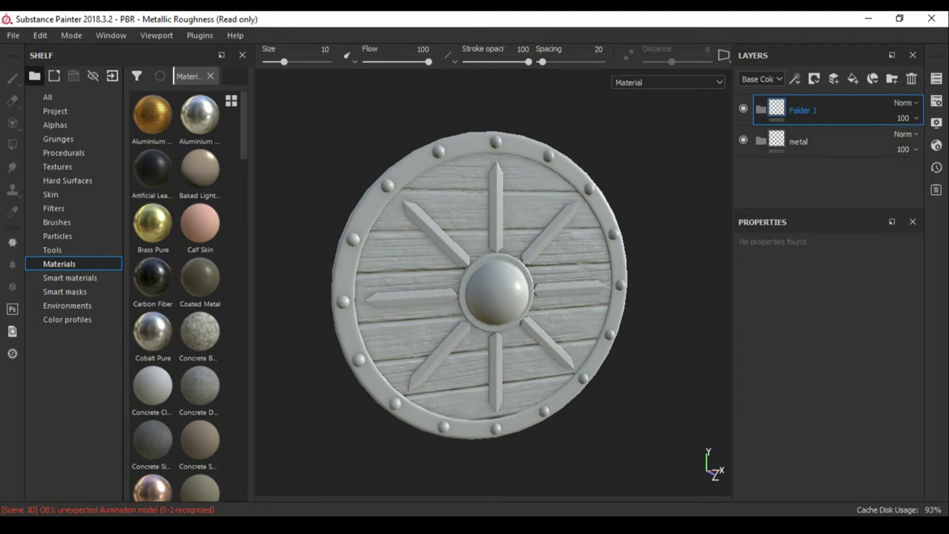
# Add a black mask to the wood folder and switch to Polygon Fill mesh mode
pyautogui.keyDown('alt'); pyautogui.moveTo(474, 281); pyautogui.dragTo(459, 282); pyautogui.keyUp('alt')
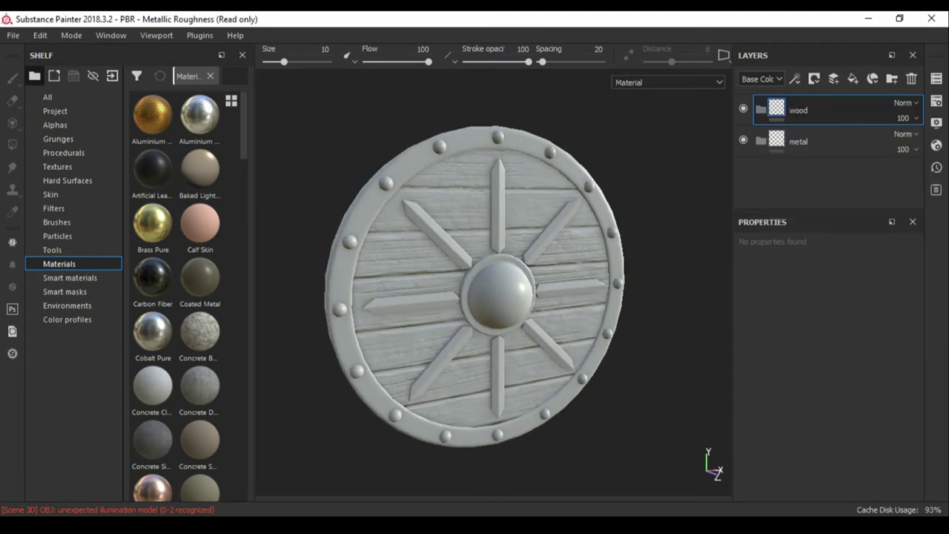
pyautogui.click(814, 78)
pyautogui.click(12, 145)
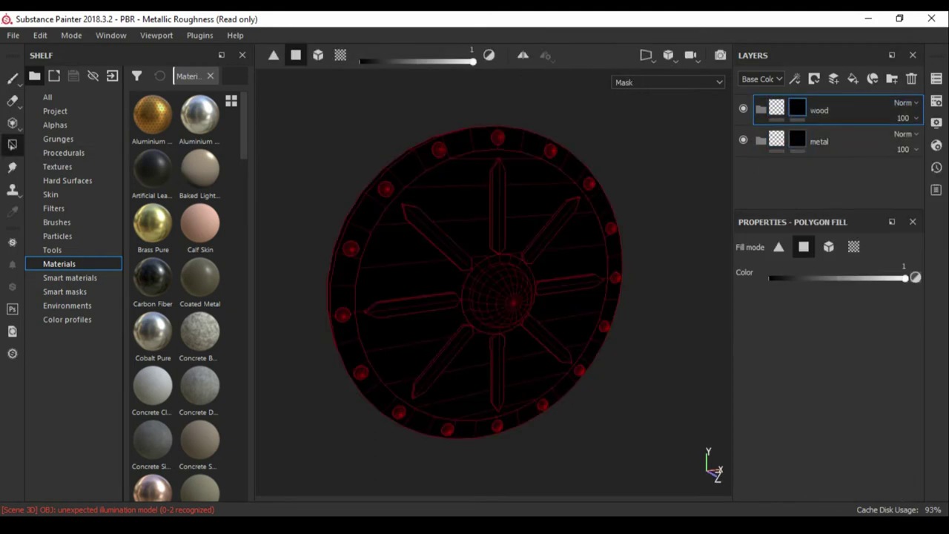
pyautogui.click(828, 246)
# Fill the shield rim and central boss into the metal folder's mask
pyautogui.click(818, 141)
pyautogui.click(341, 282)
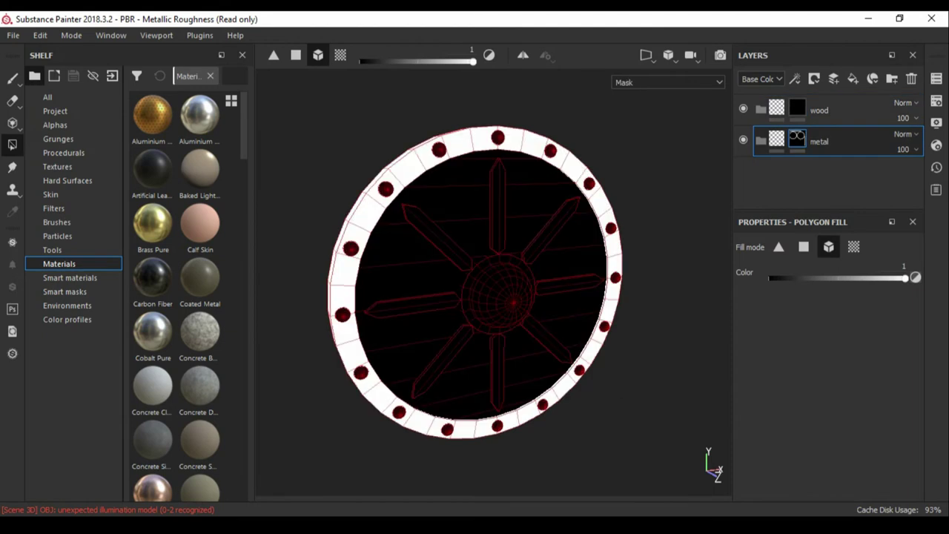
pyautogui.click(496, 293)
pyautogui.click(797, 108)
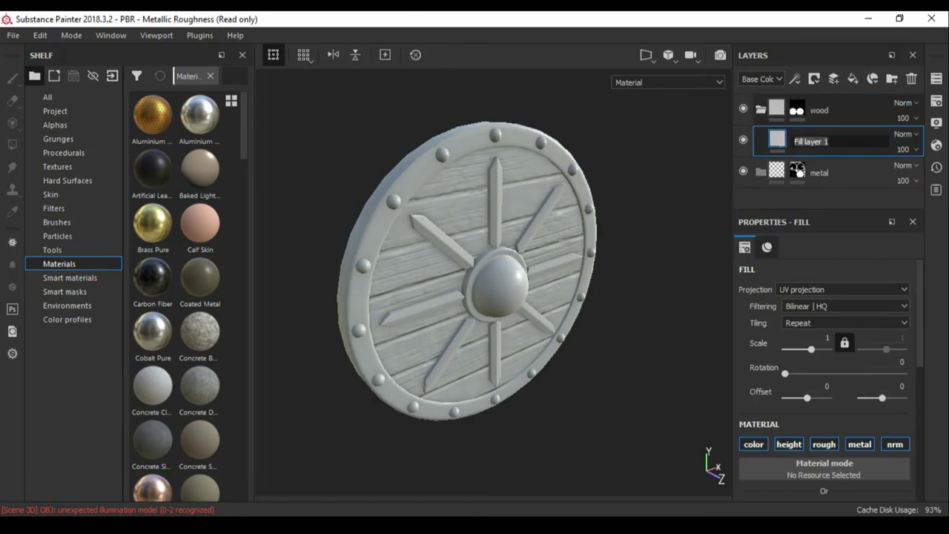
# Give the wood 'base' fill layer an orange-brown base colour
pyautogui.scroll(-5, 823, 355)
pyautogui.click(823, 365)
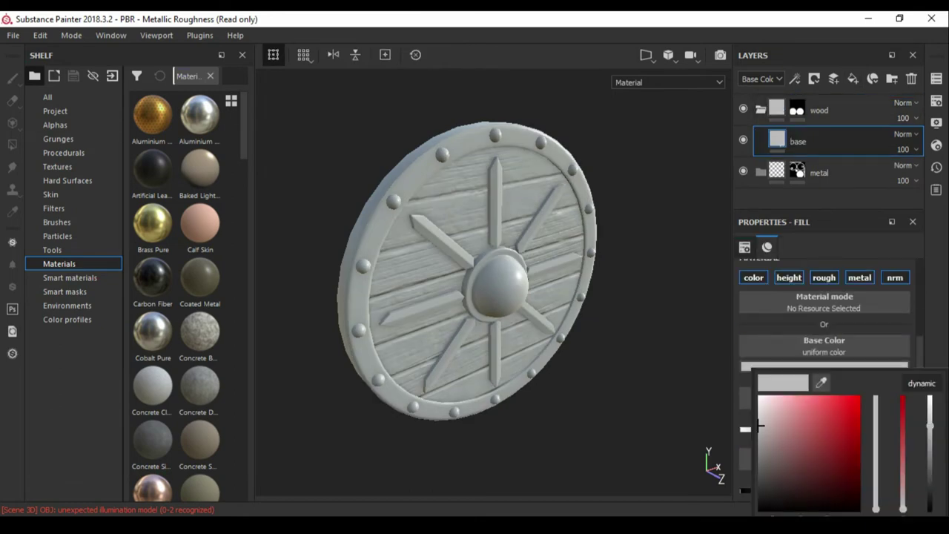
pyautogui.moveTo(875, 415); pyautogui.dragTo(875, 498)
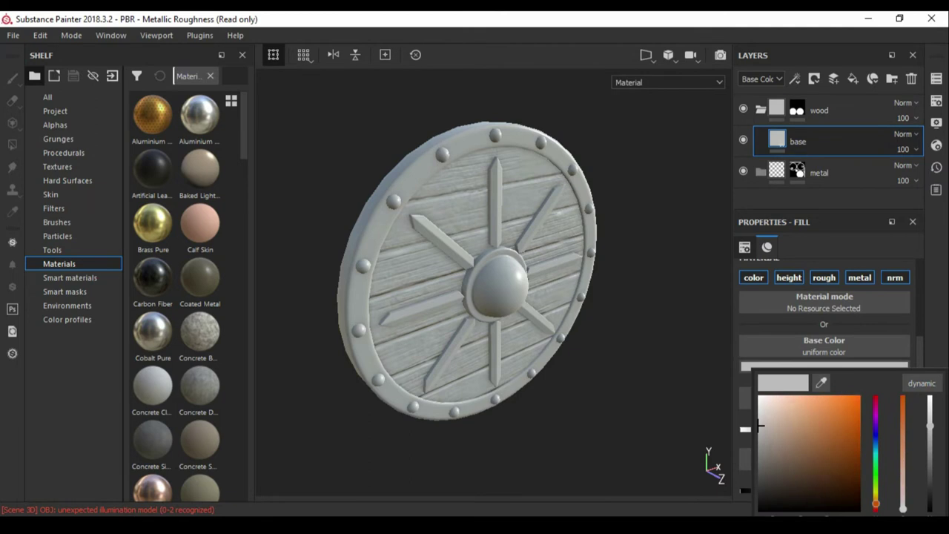
pyautogui.click(831, 445)
pyautogui.keyDown('alt'); pyautogui.moveTo(445, 296); pyautogui.dragTo(519, 296); pyautogui.keyUp('alt')
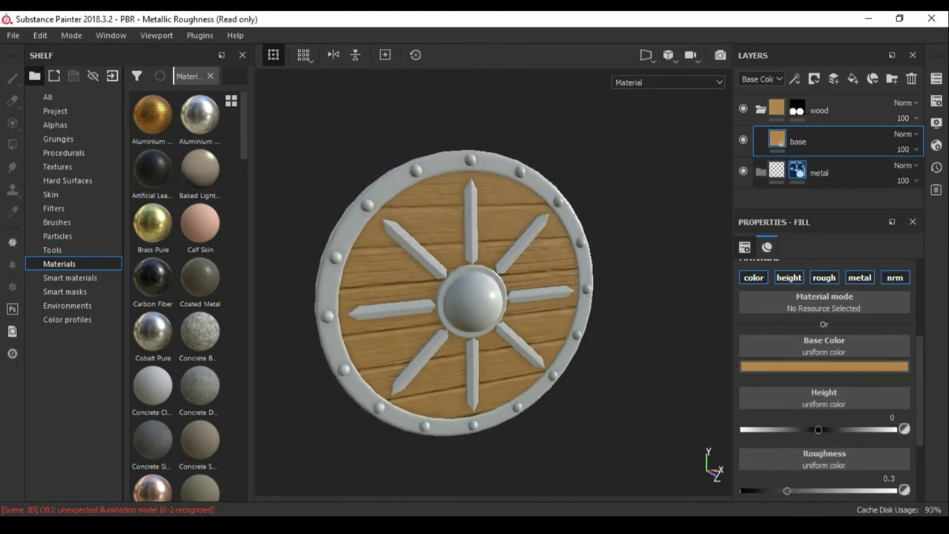
pyautogui.write('base')
pyautogui.press('Return')
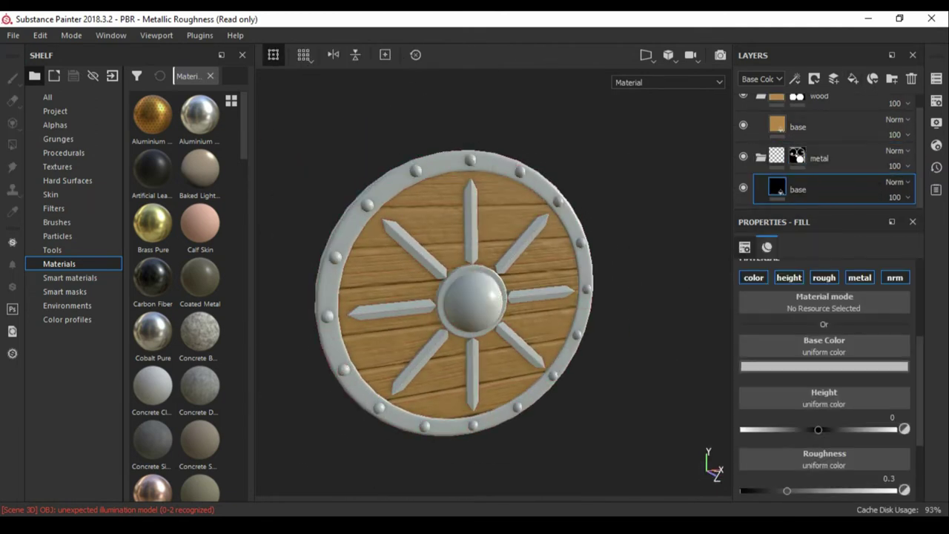
# Set the metal base fill's colour to grey
pyautogui.scroll(-3, 824, 415)
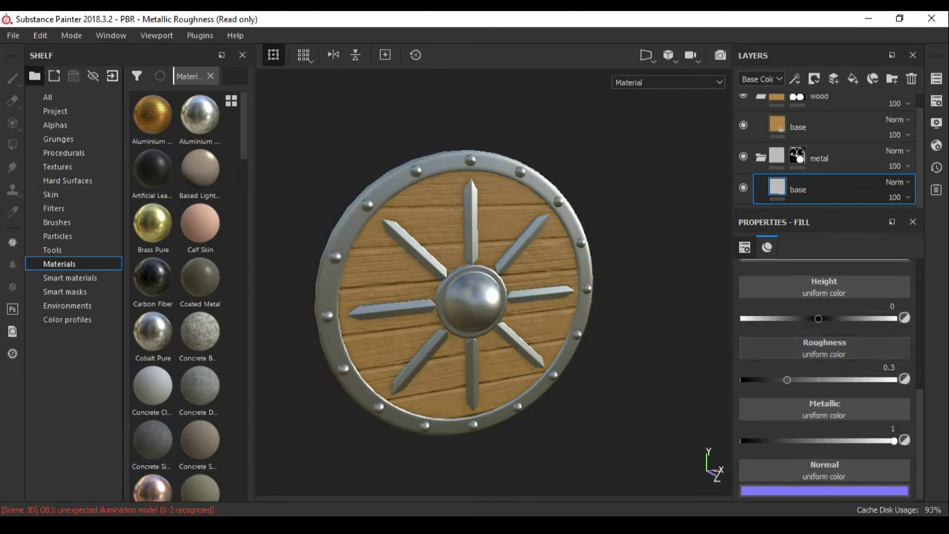
pyautogui.scroll(3, 823, 371)
pyautogui.click(823, 311)
pyautogui.click(760, 386)
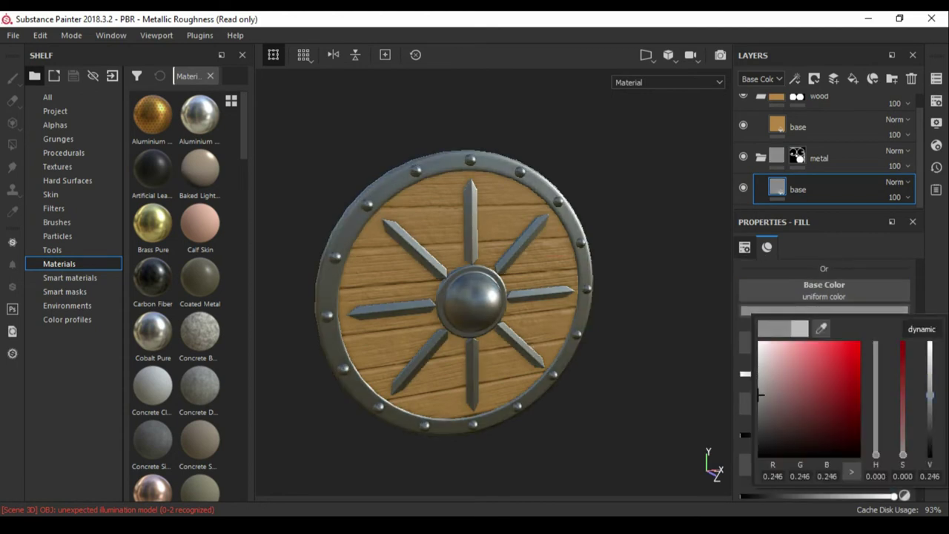
pyautogui.keyDown('alt'); pyautogui.moveTo(489, 289); pyautogui.dragTo(563, 289); pyautogui.keyUp('alt')
# Raise the wood base fill's roughness to 0.5378
pyautogui.click(798, 127)
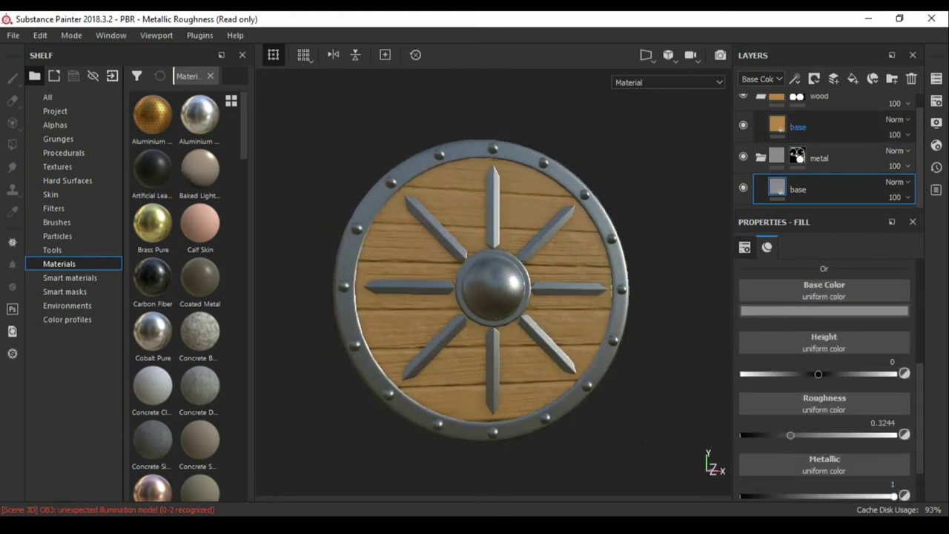
pyautogui.moveTo(798, 380); pyautogui.dragTo(803, 379)
pyautogui.keyDown('alt'); pyautogui.moveTo(489, 289); pyautogui.dragTo(519, 318); pyautogui.keyUp('alt')
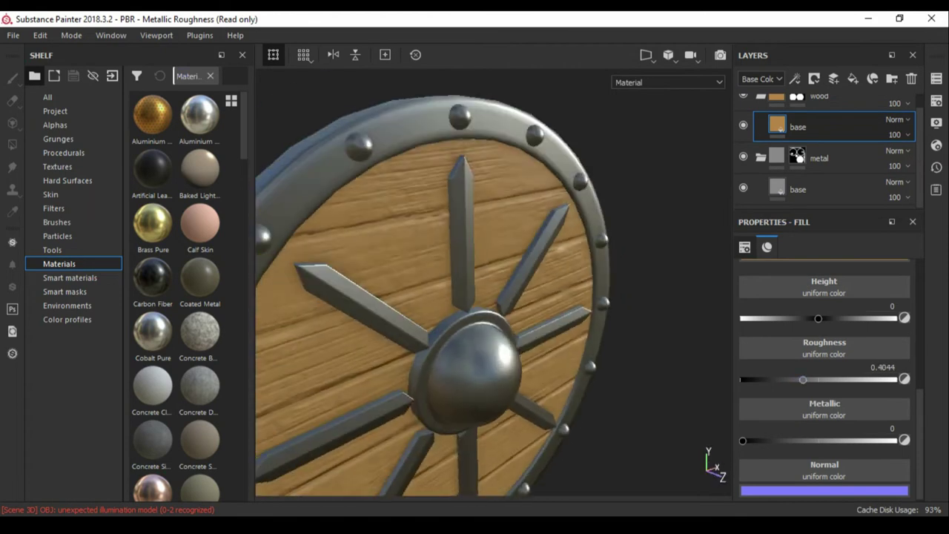
pyautogui.moveTo(803, 379); pyautogui.dragTo(824, 379)
pyautogui.moveTo(489, 311)
pyautogui.keyDown('alt'); pyautogui.mouseDown()
pyautogui.moveTo(474, 297)
pyautogui.moveTo(475, 311)
pyautogui.mouseUp(); pyautogui.keyUp('alt')
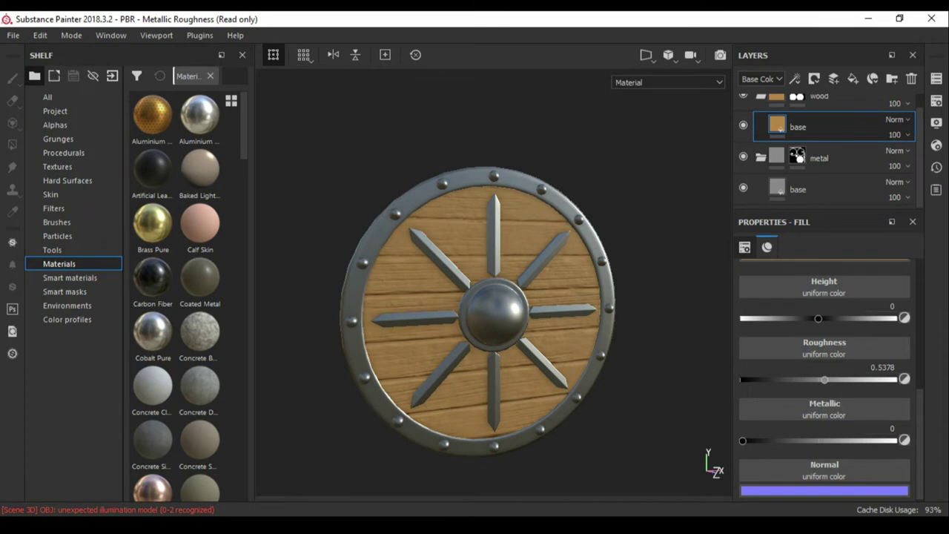
# Add a masked grunge fill layer and pick BnW Spots 2 from a shelf search for 'nois'
pyautogui.press('4')
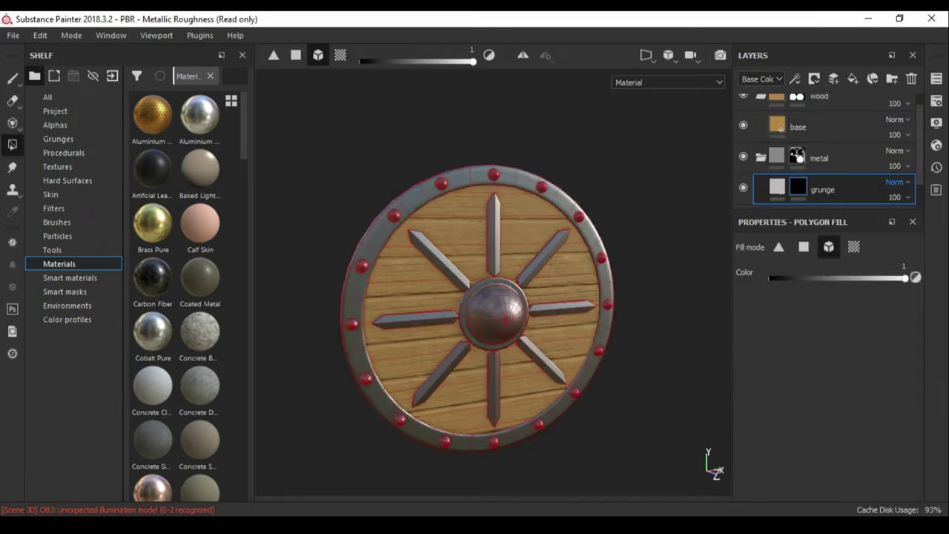
pyautogui.keyDown('alt'); pyautogui.moveTo(475, 312); pyautogui.dragTo(490, 311); pyautogui.keyUp('alt')
pyautogui.click(47, 97)
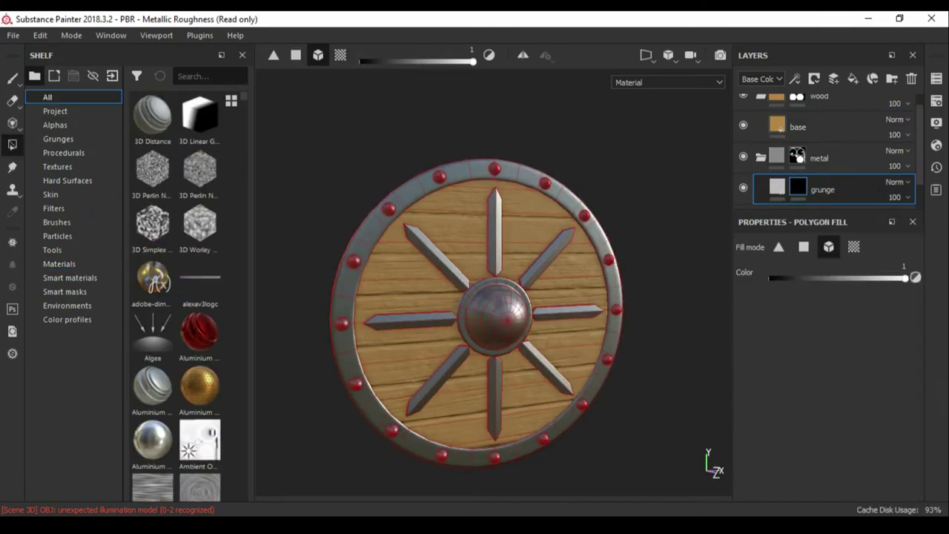
pyautogui.click(57, 139)
pyautogui.moveTo(152, 277)
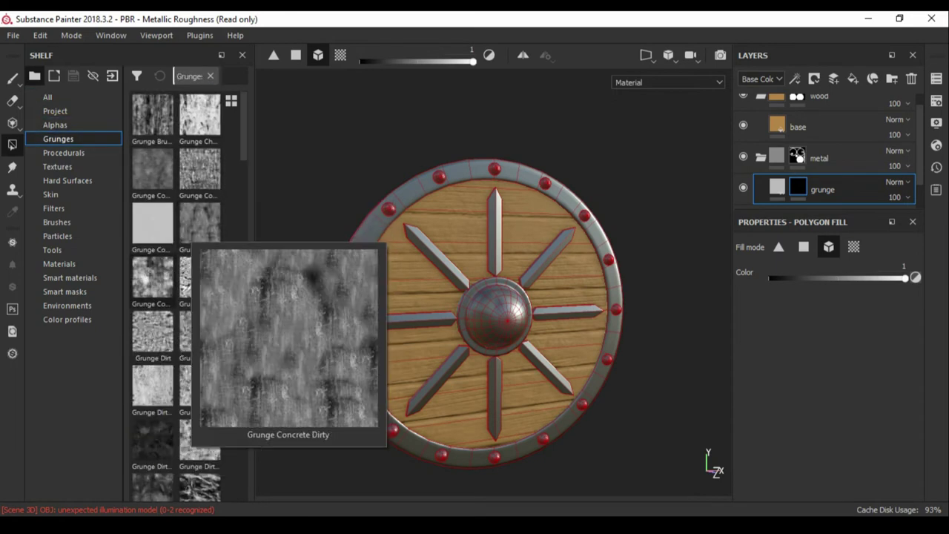
pyautogui.click(210, 75)
pyautogui.write('nois')
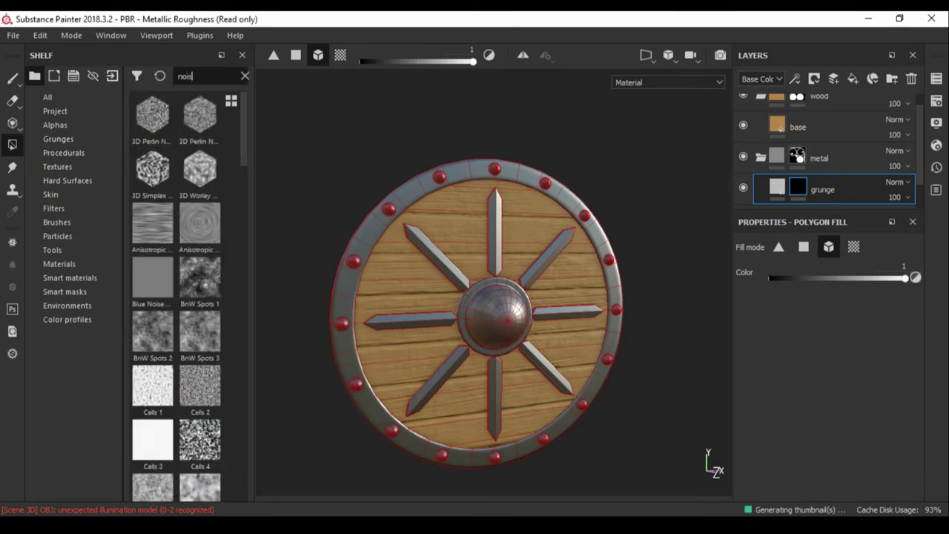
pyautogui.click(152, 332)
# Add a Fill effect with BnW Spots 2 to the grunge layer's mask
pyautogui.click(794, 78)
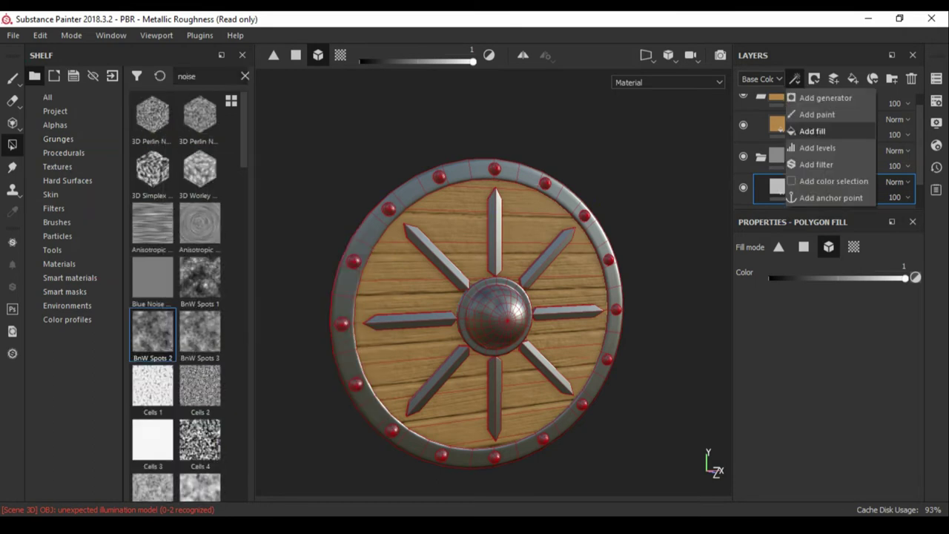
pyautogui.click(816, 129)
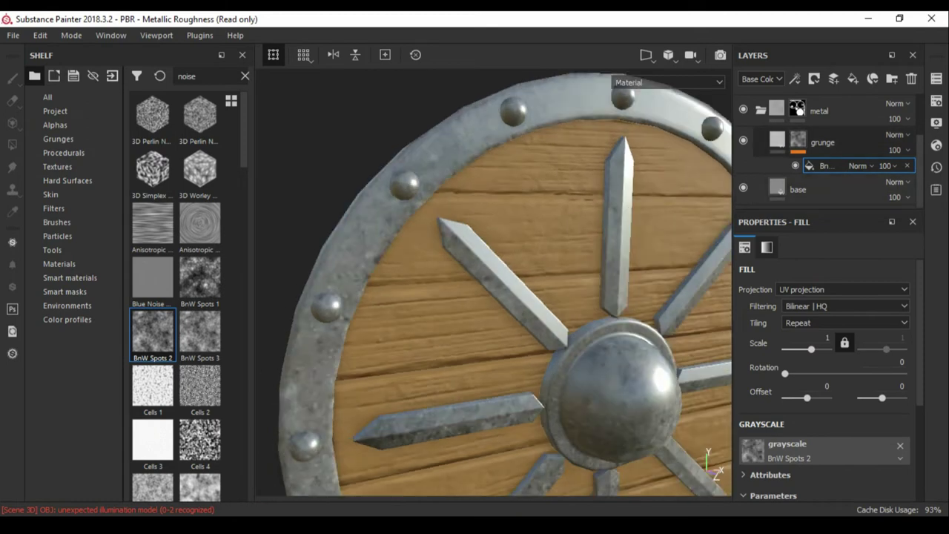
pyautogui.scroll(-3, 823, 356)
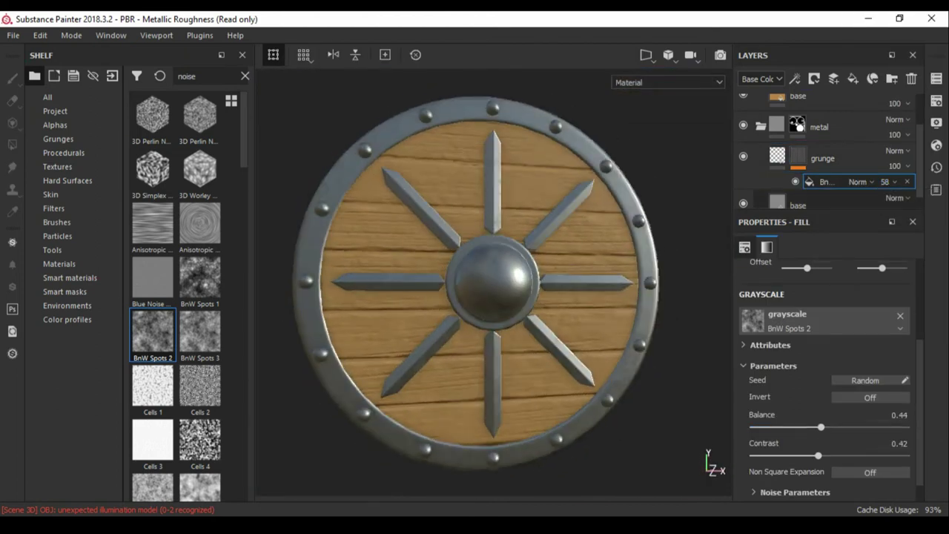
pyautogui.write('58')
# Recheck the metal base colour, then add a new fill layer above grunge
pyautogui.click(798, 202)
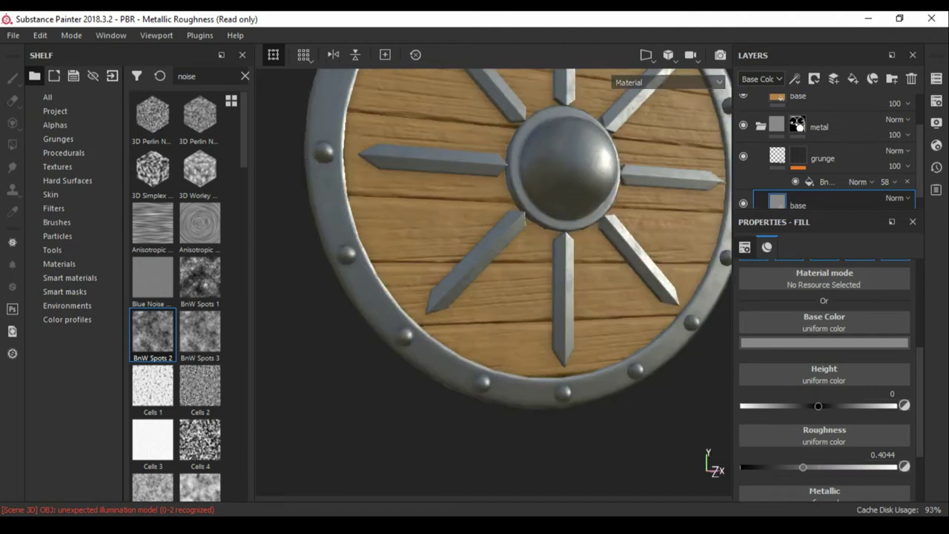
pyautogui.click(824, 308)
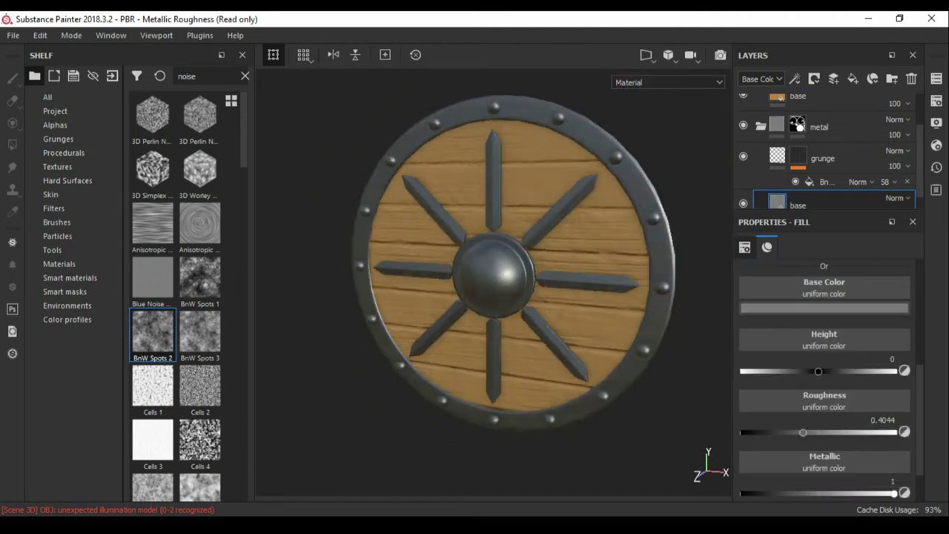
pyautogui.click(776, 155)
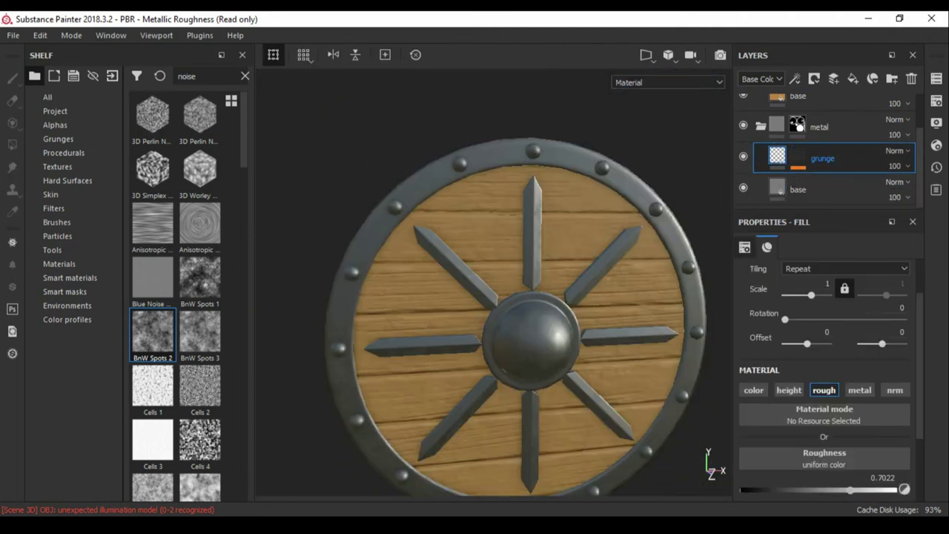
pyautogui.click(853, 78)
# Give the new fill layer a black mask and drop BnW Spots 1 into it via a 'noise' search
pyautogui.click(871, 78)
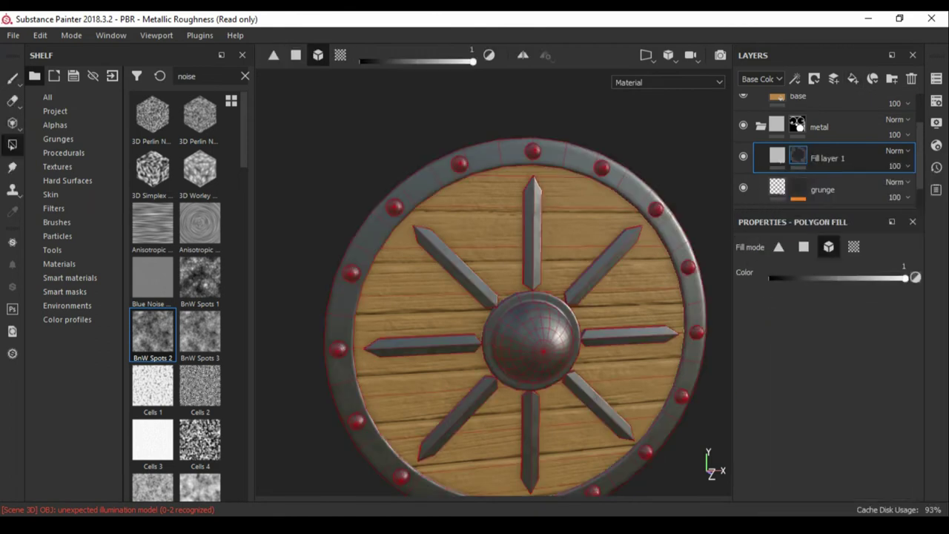
pyautogui.click(48, 97)
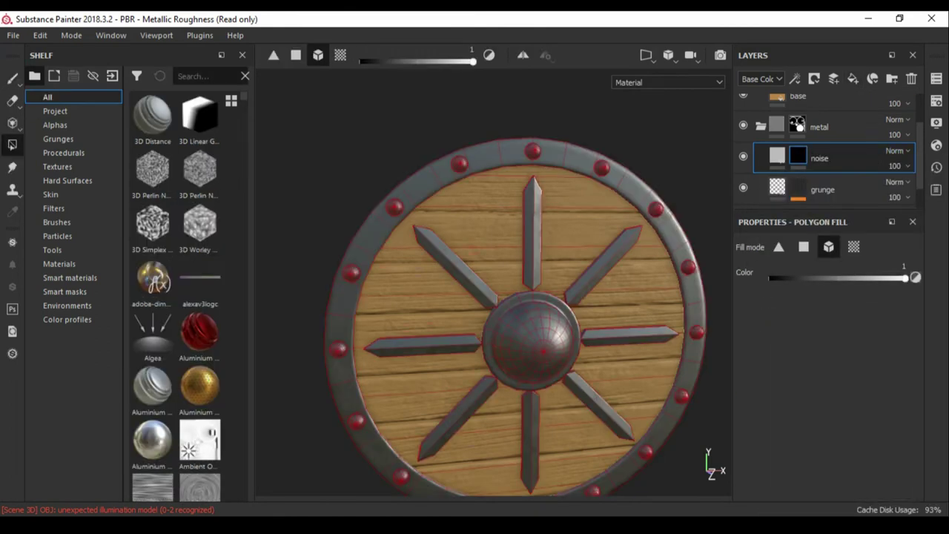
pyautogui.write('noise')
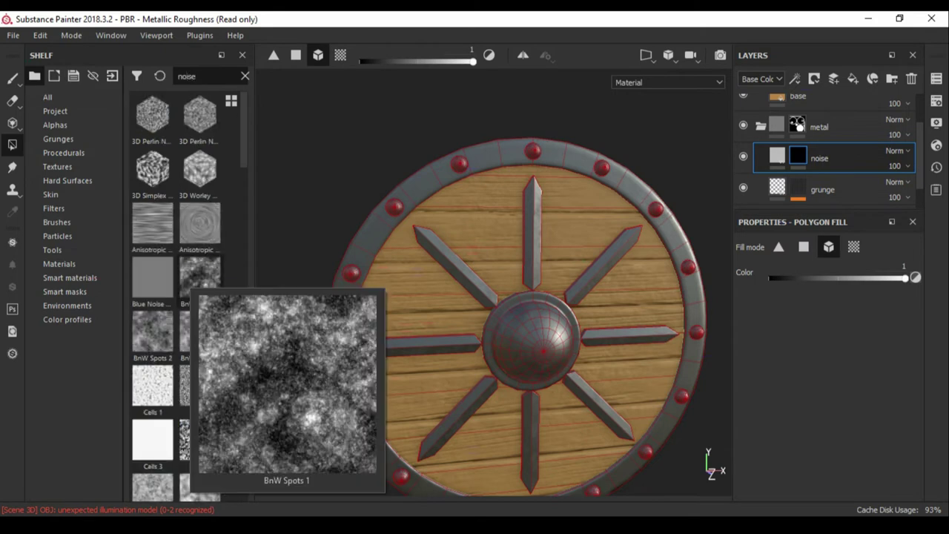
pyautogui.moveTo(200, 278); pyautogui.dragTo(798, 155)
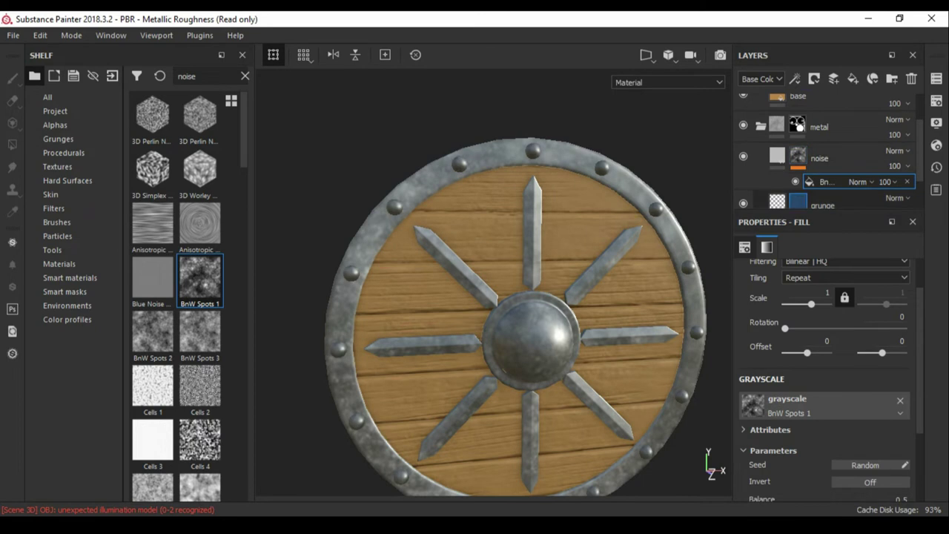
pyautogui.scroll(-2, 823, 370)
# Turn off the noise layer's Color channel and reapply BnW Spots 1 to its mask
pyautogui.click(837, 157)
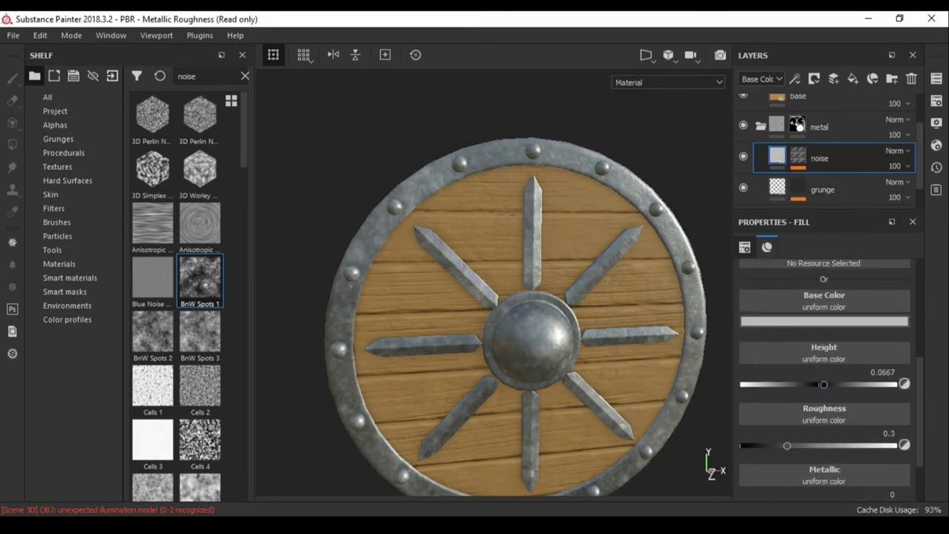
pyautogui.scroll(3, 475, 141)
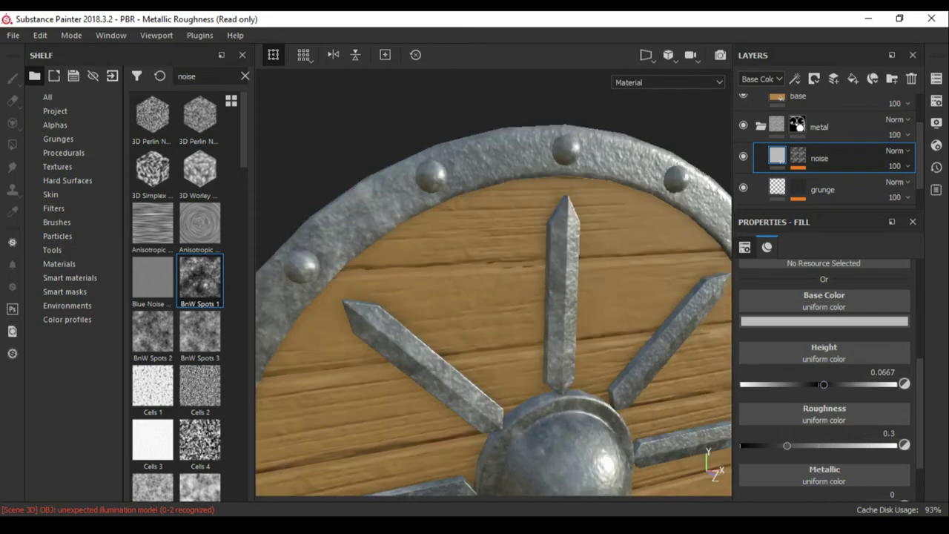
pyautogui.scroll(2, 823, 370)
pyautogui.click(753, 288)
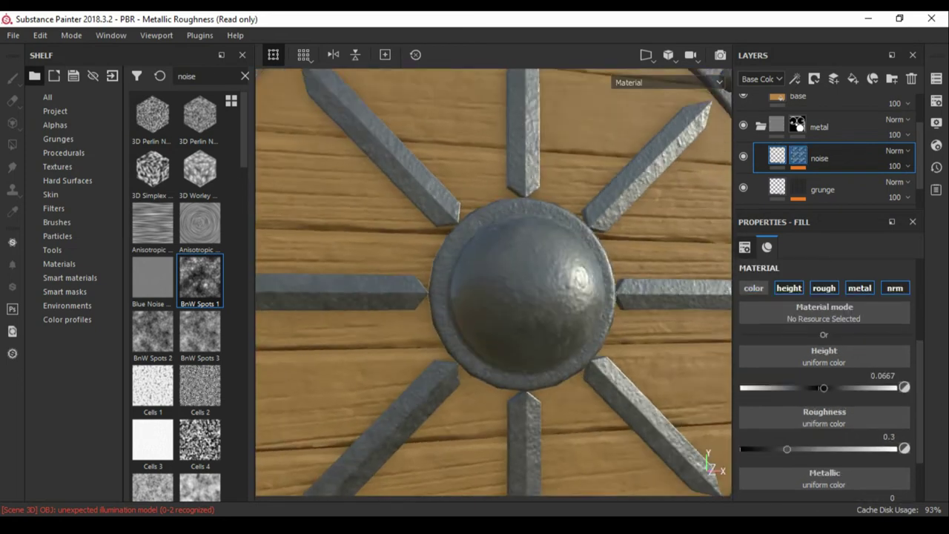
pyautogui.moveTo(199, 278); pyautogui.dragTo(819, 158)
# Polygon-fill the spokes black in the mask and raise the spots contrast to 0.07
pyautogui.press('4')
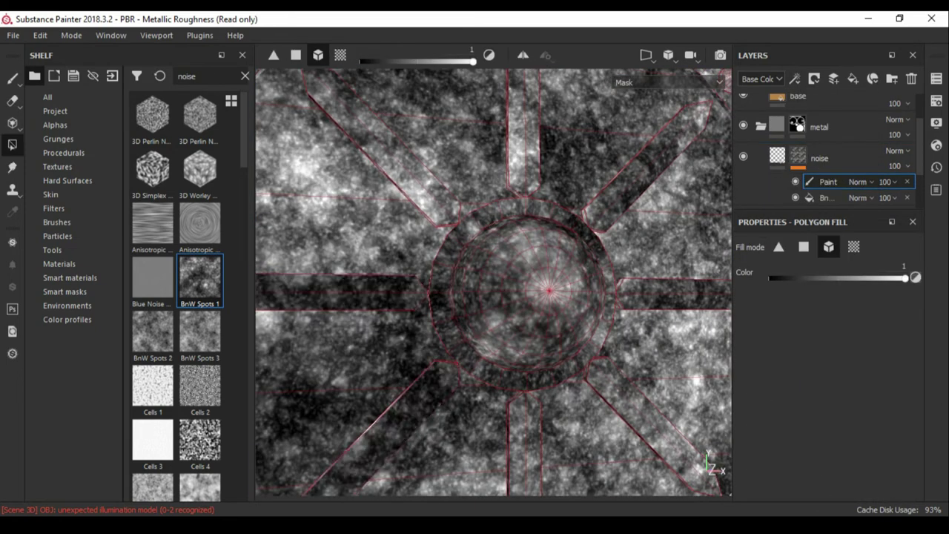
pyautogui.press('x')
pyautogui.click(797, 158)
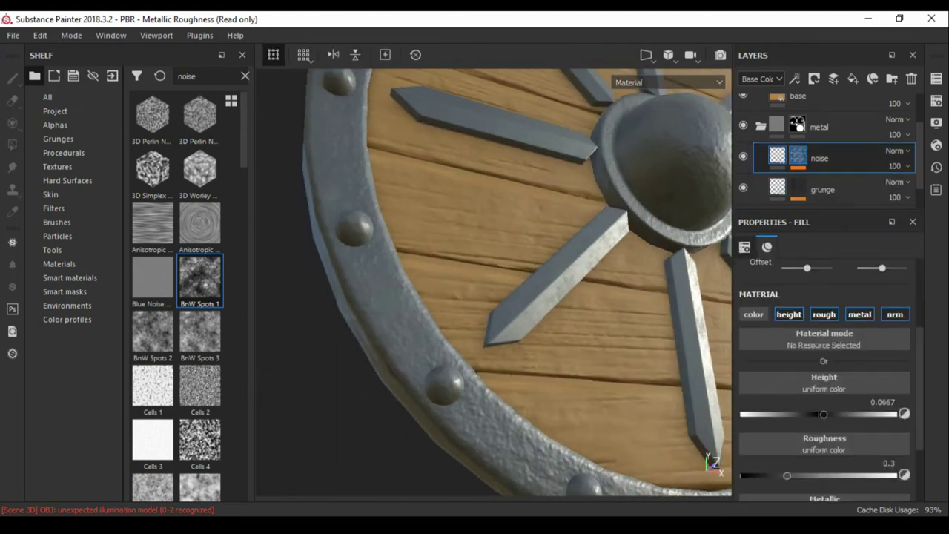
pyautogui.click(797, 155)
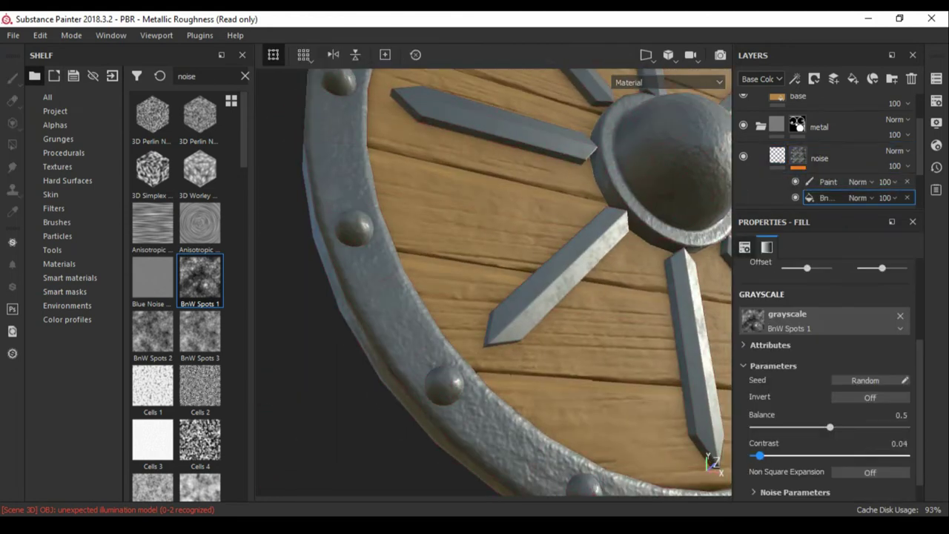
pyautogui.moveTo(760, 455); pyautogui.dragTo(762, 455)
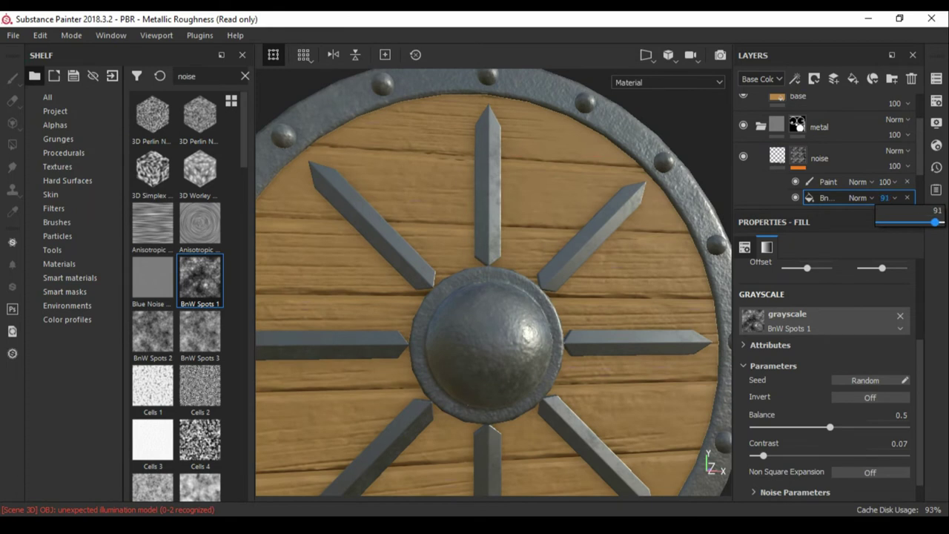
pyautogui.keyDown('alt'); pyautogui.moveTo(519, 297); pyautogui.dragTo(445, 296); pyautogui.keyUp('alt')
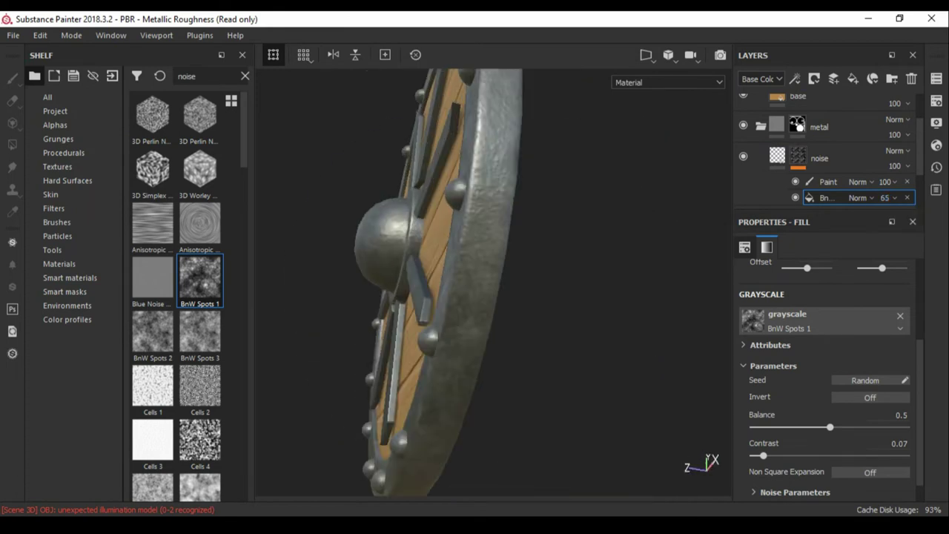
pyautogui.scroll(-2, 823, 148)
# Revisit the BnW Spots mask fill settings and add a Levels effect to the noise mask
pyautogui.click(819, 102)
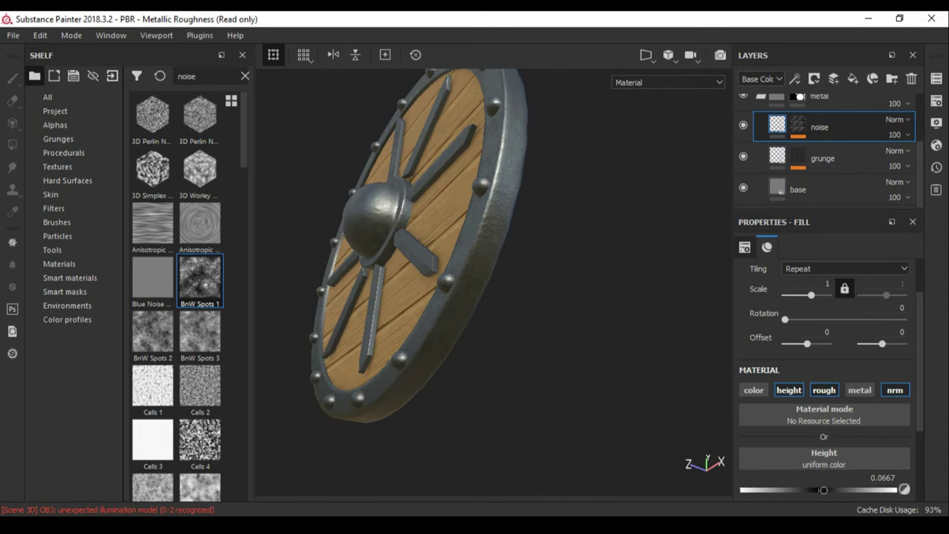
pyautogui.keyDown('alt'); pyautogui.moveTo(481, 282); pyautogui.dragTo(415, 281); pyautogui.keyUp('alt')
pyautogui.click(798, 124)
pyautogui.click(824, 166)
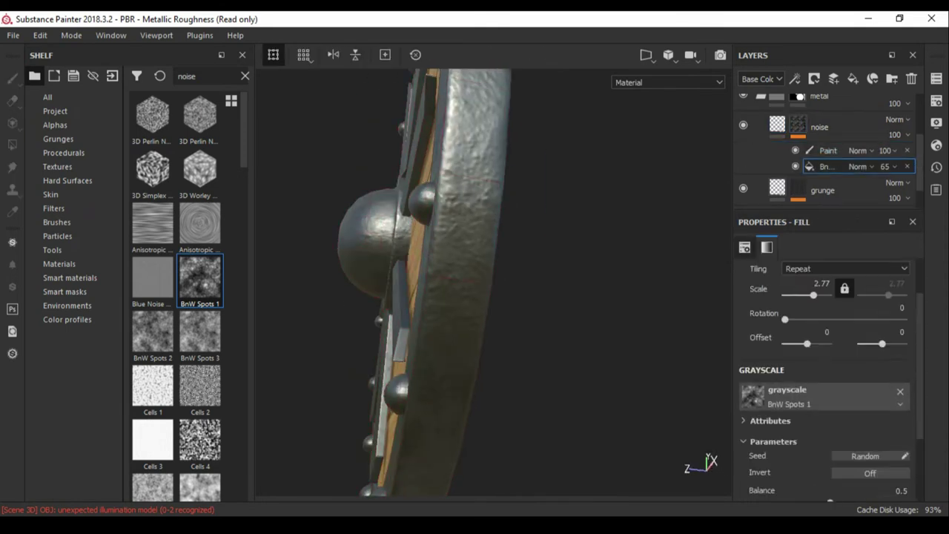
pyautogui.scroll(-2, 823, 371)
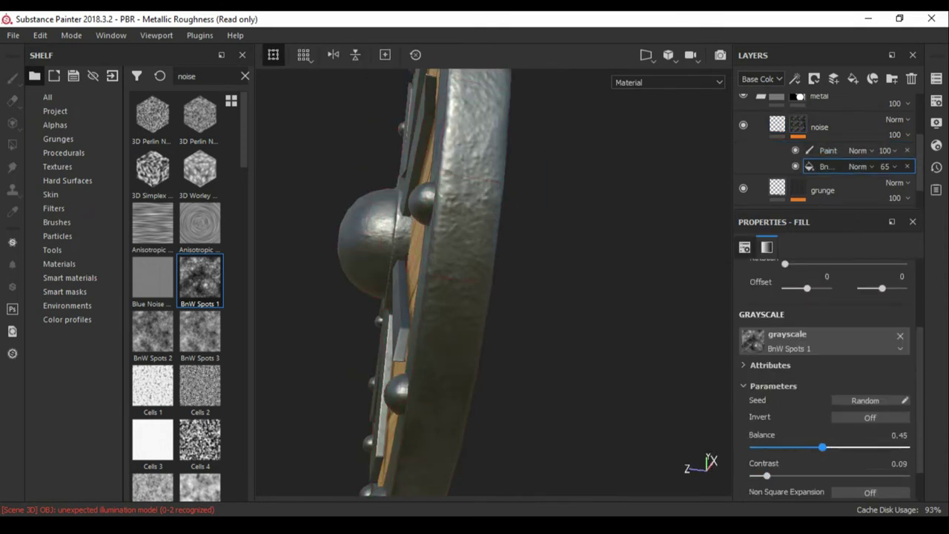
pyautogui.keyDown('alt'); pyautogui.moveTo(481, 281); pyautogui.dragTo(444, 282); pyautogui.keyUp('alt')
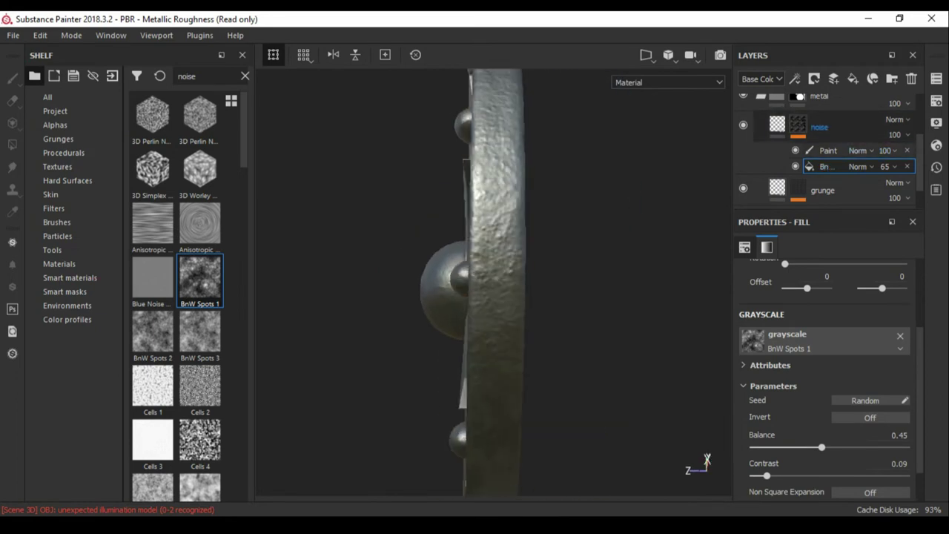
pyautogui.click(794, 78)
pyautogui.click(823, 111)
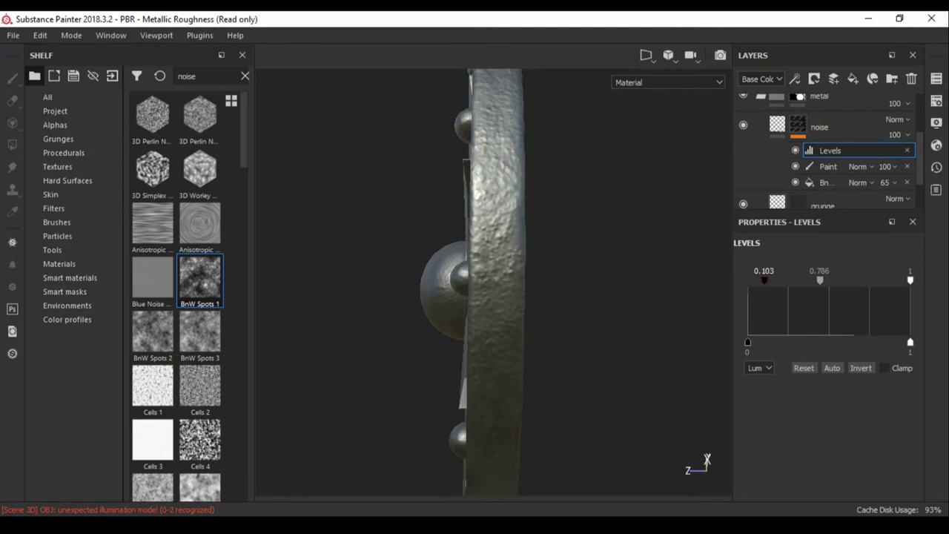
# Select the noise layer and orbit the shield to inspect the 0.162 levels and -0.0489 height
pyautogui.moveTo(481, 282)
pyautogui.keyDown('alt'); pyautogui.mouseDown()
pyautogui.moveTo(586, 284)
pyautogui.moveTo(519, 281)
pyautogui.mouseUp(); pyautogui.keyUp('alt')
pyautogui.scroll(5, 494, 282)
pyautogui.click(819, 127)
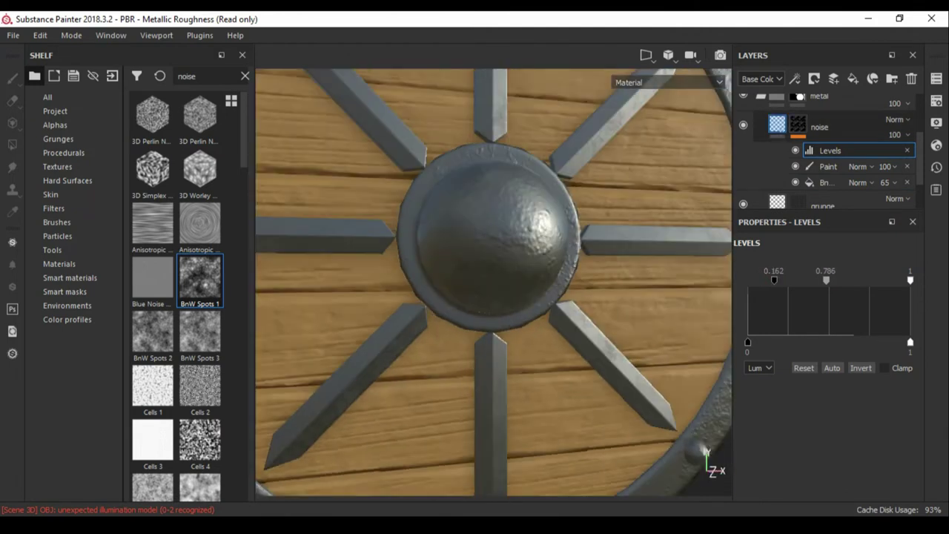
pyautogui.press('f')
pyautogui.keyDown('alt'); pyautogui.moveTo(482, 282); pyautogui.dragTo(586, 282); pyautogui.keyUp('alt')
pyautogui.keyDown('alt'); pyautogui.moveTo(482, 281); pyautogui.dragTo(586, 282); pyautogui.keyUp('alt')
pyautogui.scroll(3, 494, 281)
pyautogui.scroll(-3, 494, 282)
pyautogui.scroll(-3, 493, 282)
pyautogui.keyDown('alt'); pyautogui.moveTo(482, 281); pyautogui.dragTo(585, 282); pyautogui.keyUp('alt')
pyautogui.scroll(3, 823, 148)
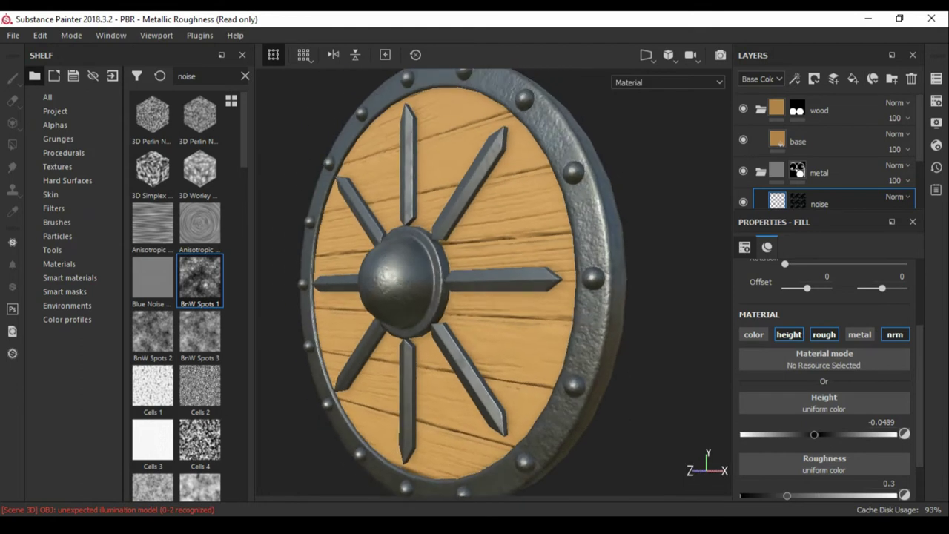
# Give the new scratch fill layer a black mask with a Fill effect
pyautogui.rightClick(815, 202)
pyautogui.click(800, 290)
pyautogui.write('scratch')
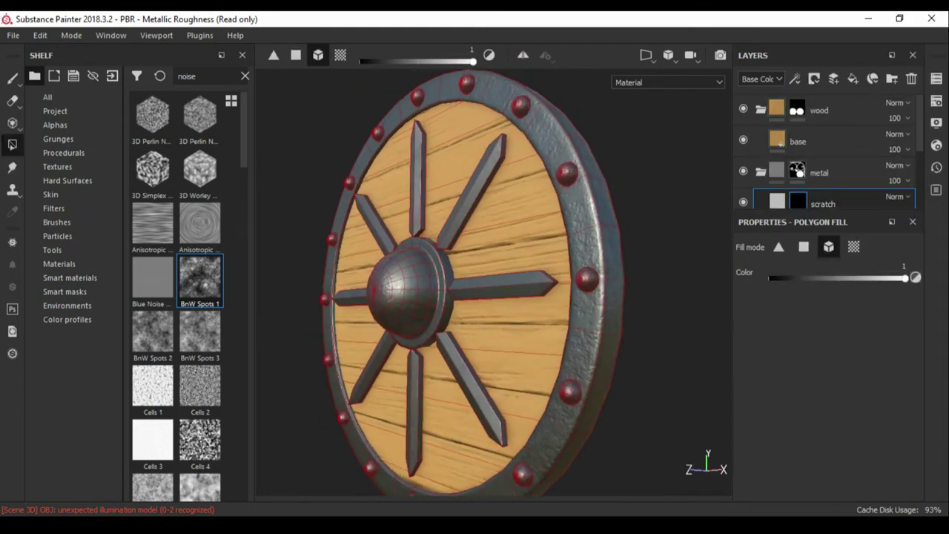
pyautogui.scroll(-2, 823, 149)
pyautogui.click(814, 78)
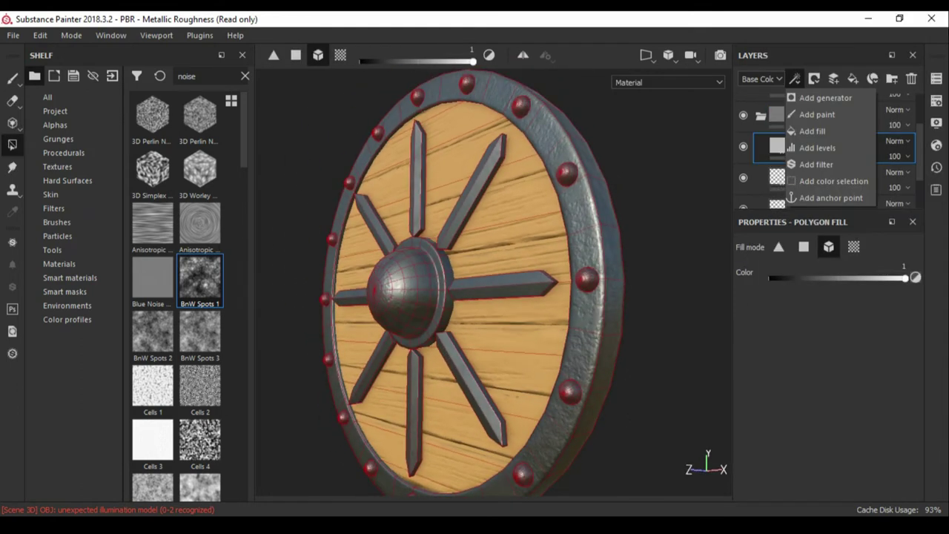
pyautogui.click(822, 118)
# Apply the Edges Strong smart mask and make the scratch layer fully metallic
pyautogui.write('scratch')
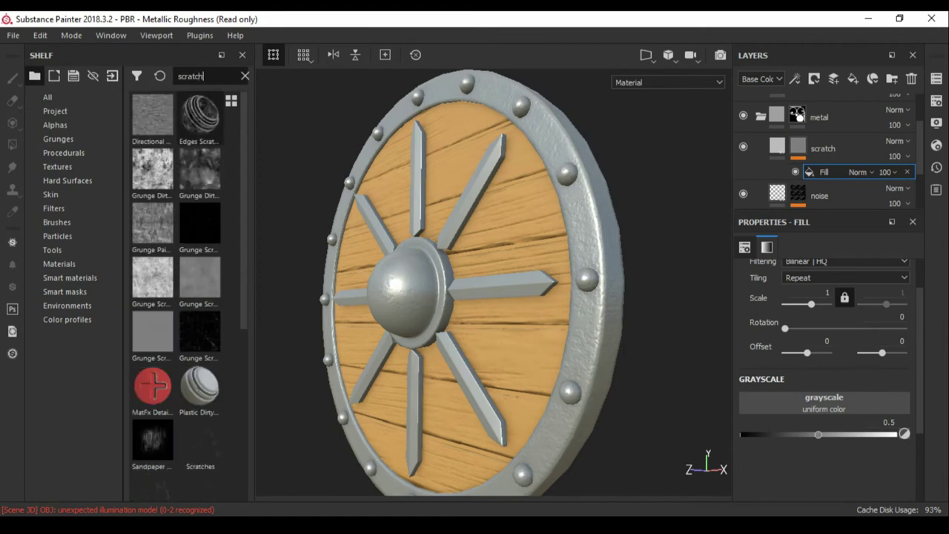
pyautogui.click(64, 291)
pyautogui.scroll(-3, 178, 296)
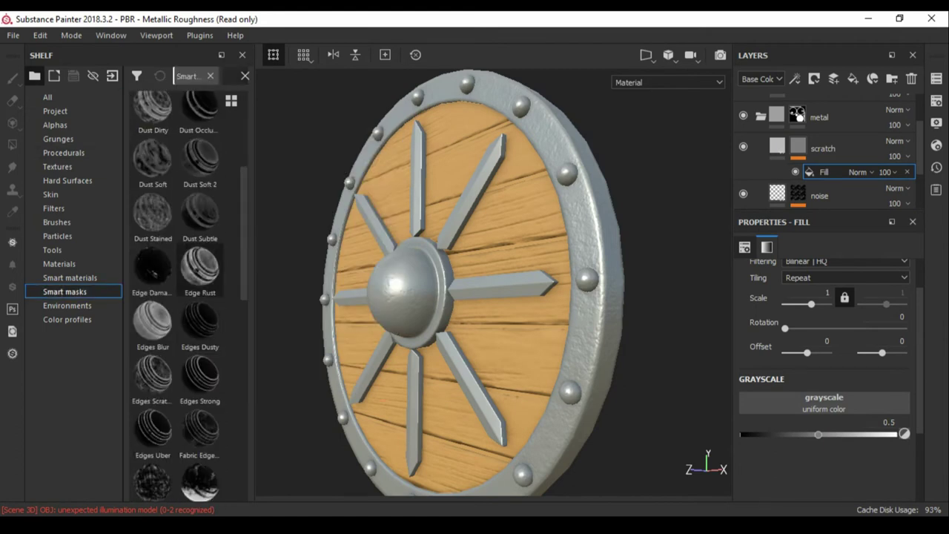
pyautogui.click(200, 375)
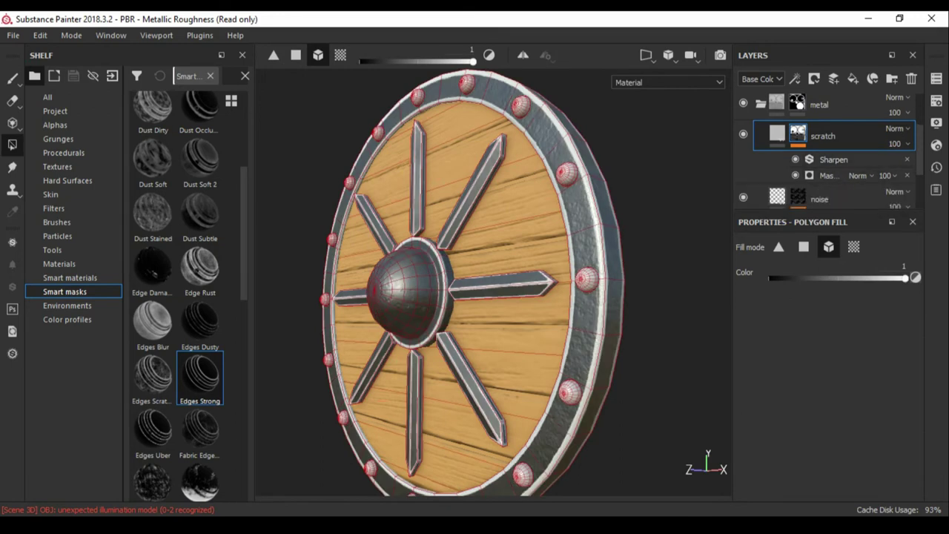
pyautogui.click(776, 133)
pyautogui.scroll(-3, 823, 370)
pyautogui.click(894, 450)
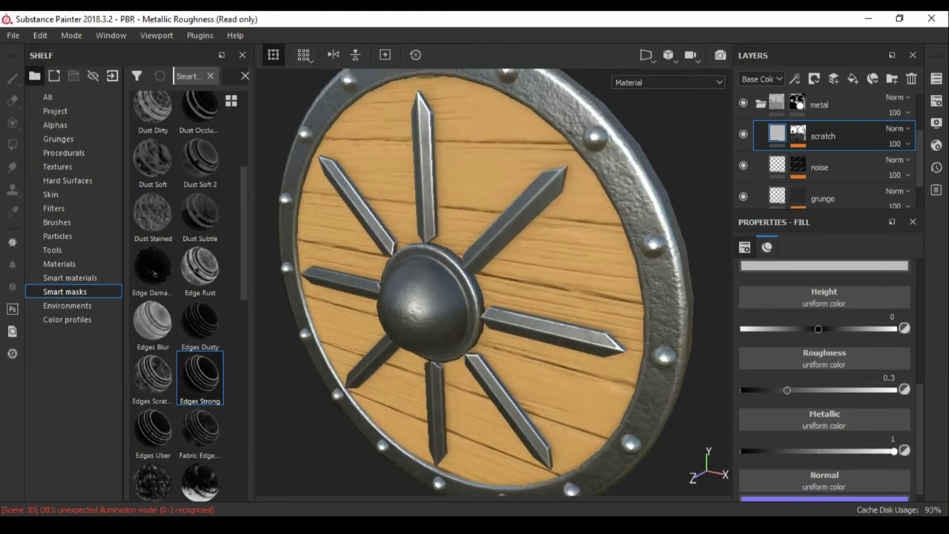
# Lower the edge mask's global balance to 0.16 and inspect the hub and right side
pyautogui.click(833, 159)
pyautogui.click(826, 175)
pyautogui.moveTo(792, 386); pyautogui.dragTo(786, 387)
pyautogui.scroll(-5, 827, 363)
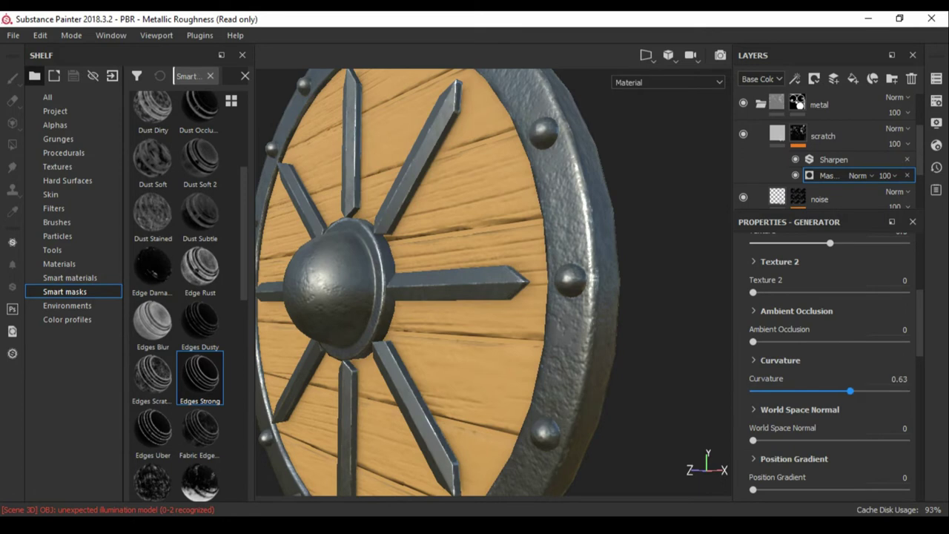
pyautogui.keyDown('alt'); pyautogui.moveTo(489, 281); pyautogui.dragTo(518, 281); pyautogui.keyUp('alt')
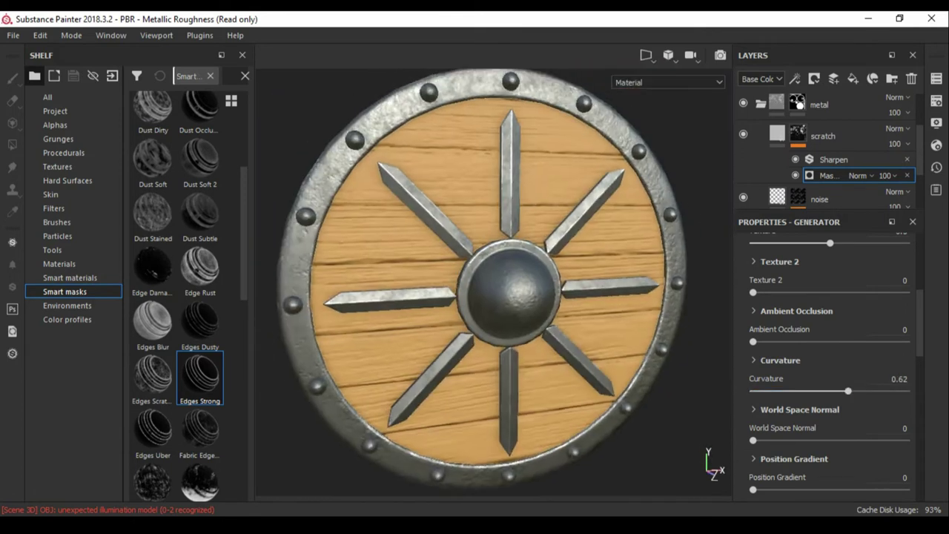
pyautogui.keyDown('alt'); pyautogui.moveTo(489, 282); pyautogui.dragTo(534, 282); pyautogui.keyUp('alt')
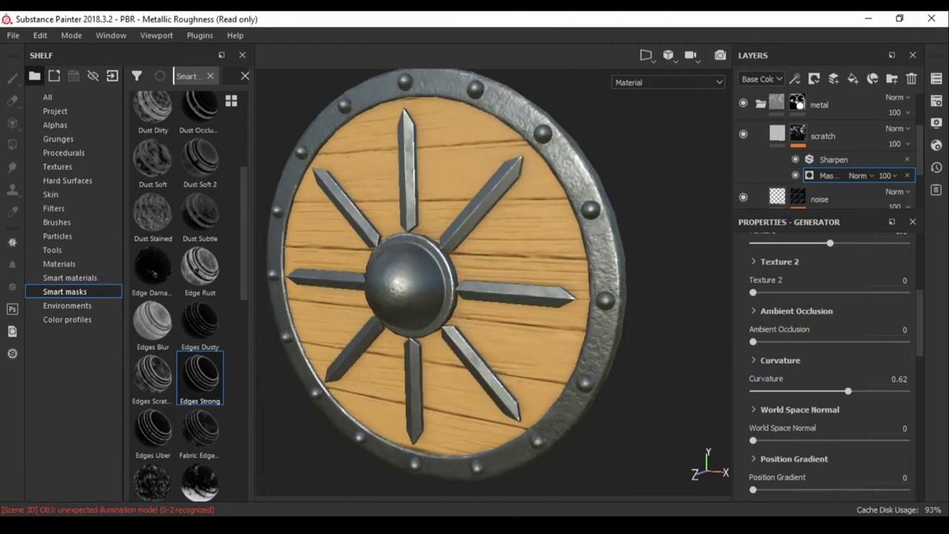
pyautogui.scroll(3, 489, 281)
pyautogui.scroll(2, 493, 283)
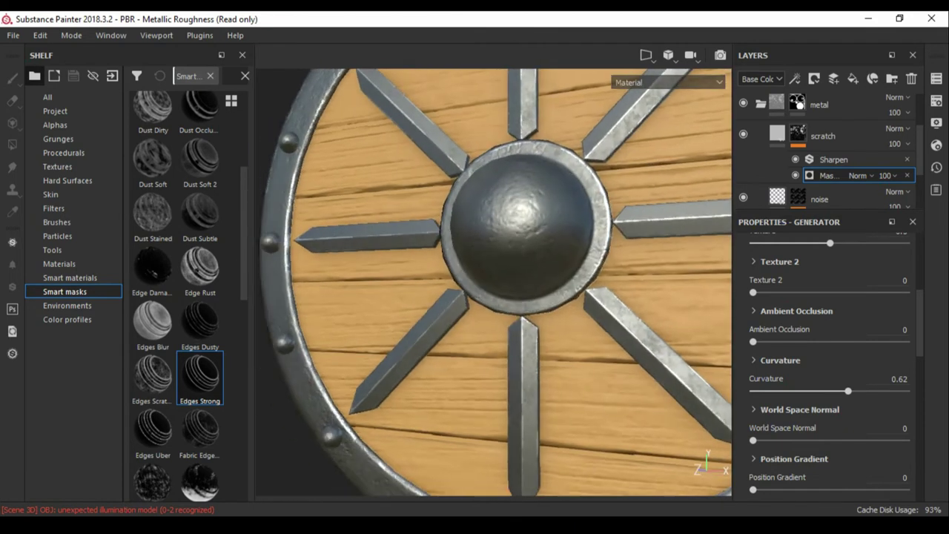
pyautogui.keyDown('alt'); pyautogui.moveTo(489, 282); pyautogui.dragTo(534, 281); pyautogui.keyUp('alt')
pyautogui.scroll(5, 826, 364)
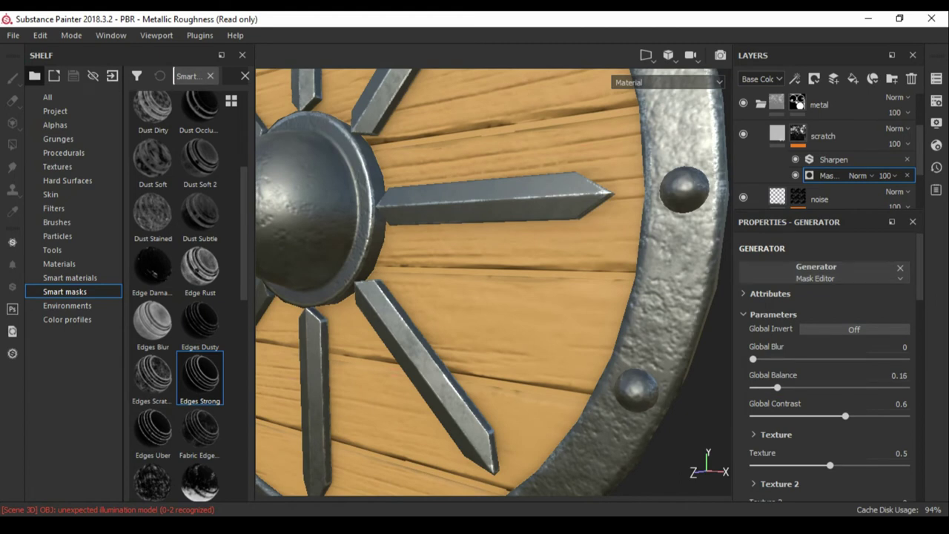
pyautogui.scroll(-3, 493, 282)
pyautogui.moveTo(489, 282)
pyautogui.keyDown('alt'); pyautogui.mouseDown()
pyautogui.moveTo(444, 281)
pyautogui.moveTo(489, 267)
pyautogui.mouseUp(); pyautogui.keyUp('alt')
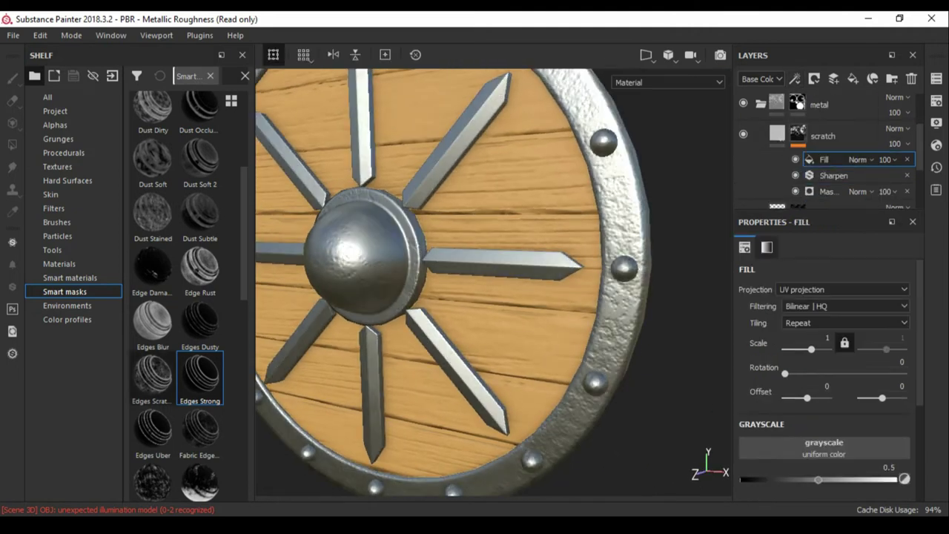
# Load Grunge Paint Scratched into the scratch mask fill and set it to Multiply
pyautogui.write('scrat')
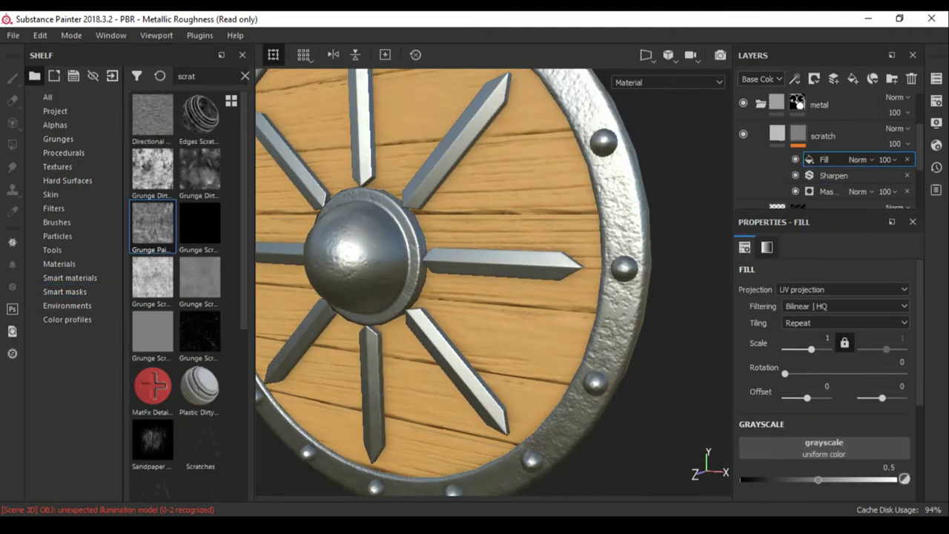
pyautogui.moveTo(152, 226); pyautogui.dragTo(823, 448)
pyautogui.scroll(3, 493, 282)
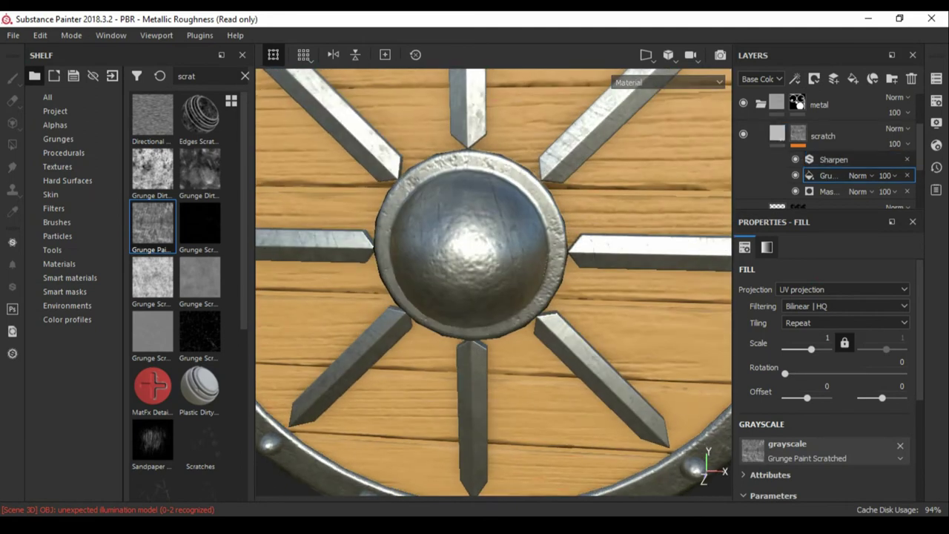
pyautogui.click(859, 159)
pyautogui.click(868, 72)
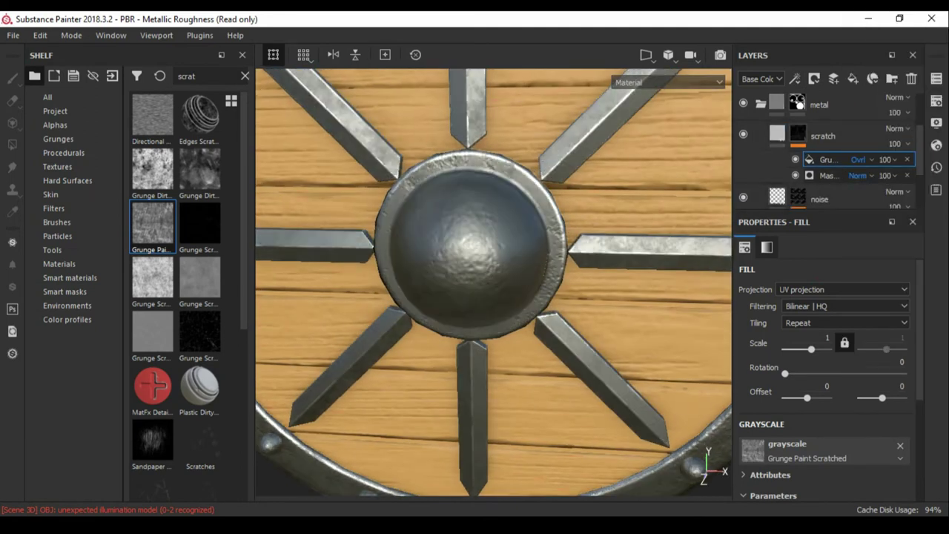
# View the mask alone and try blend modes on the grunge fill, settling on Multiply
pyautogui.keyDown('alt'); pyautogui.click(798, 134); pyautogui.keyUp('alt')
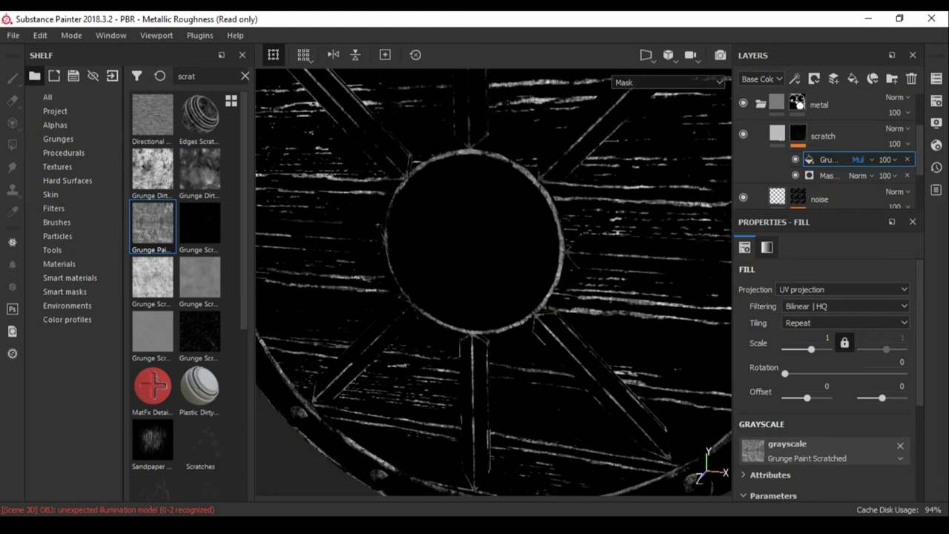
pyautogui.click(860, 159)
pyautogui.click(865, 71)
pyautogui.click(823, 175)
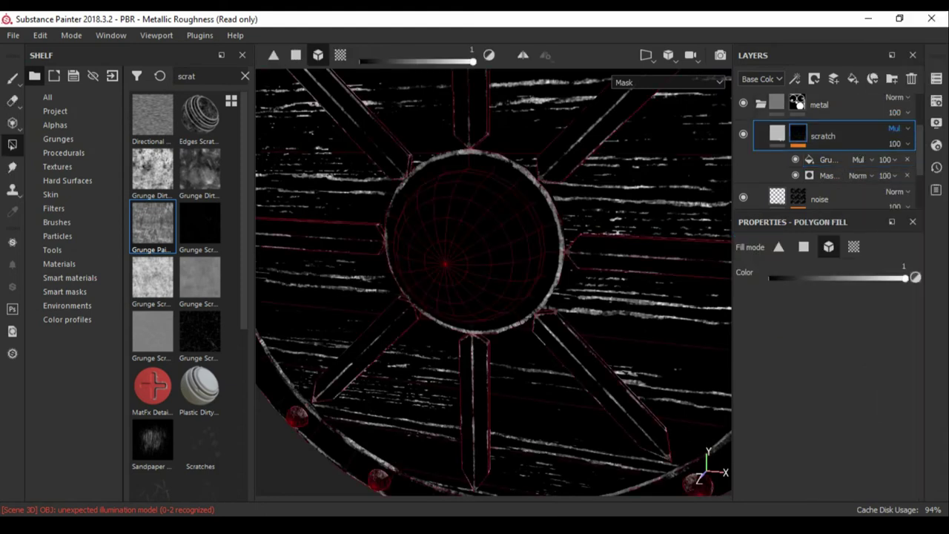
pyautogui.click(859, 160)
pyautogui.click(863, 54)
pyautogui.click(860, 160)
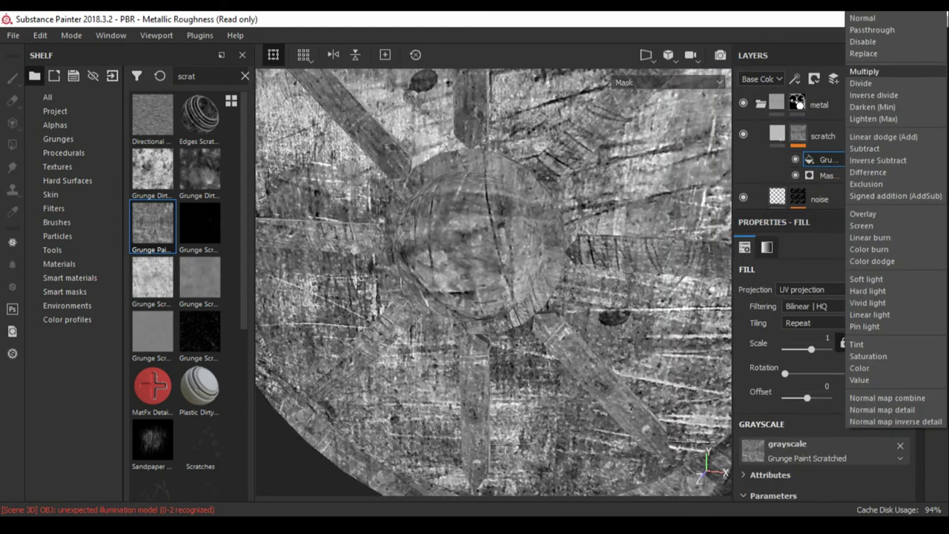
pyautogui.click(864, 71)
# Try Darken and other blend modes on the edge generator and raise grunge balance to 0.77
pyautogui.scroll(-2, 822, 356)
pyautogui.scroll(-1, 822, 356)
pyautogui.click(823, 175)
pyautogui.click(857, 175)
pyautogui.click(871, 107)
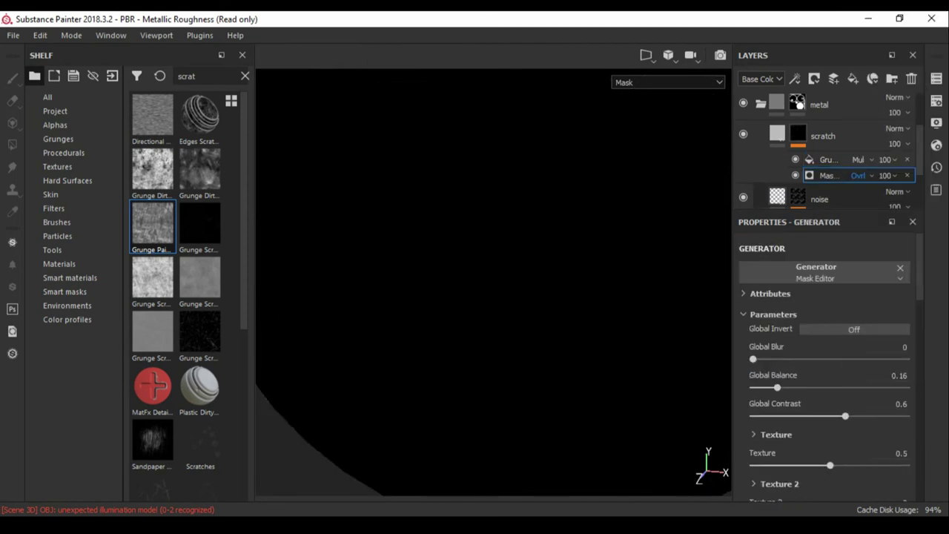
pyautogui.click(857, 175)
pyautogui.click(823, 160)
pyautogui.moveTo(828, 439); pyautogui.dragTo(870, 439)
# Settle the grunge fill's blend mode, disable the generator, and return to the scratch layer's material view
pyautogui.click(796, 175)
pyautogui.click(858, 159)
pyautogui.click(872, 18)
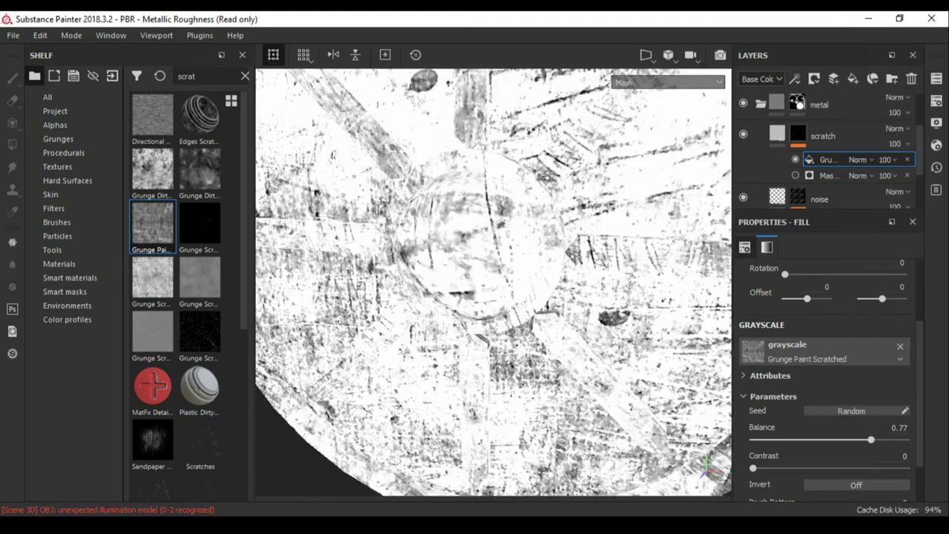
pyautogui.click(858, 159)
pyautogui.click(871, 77)
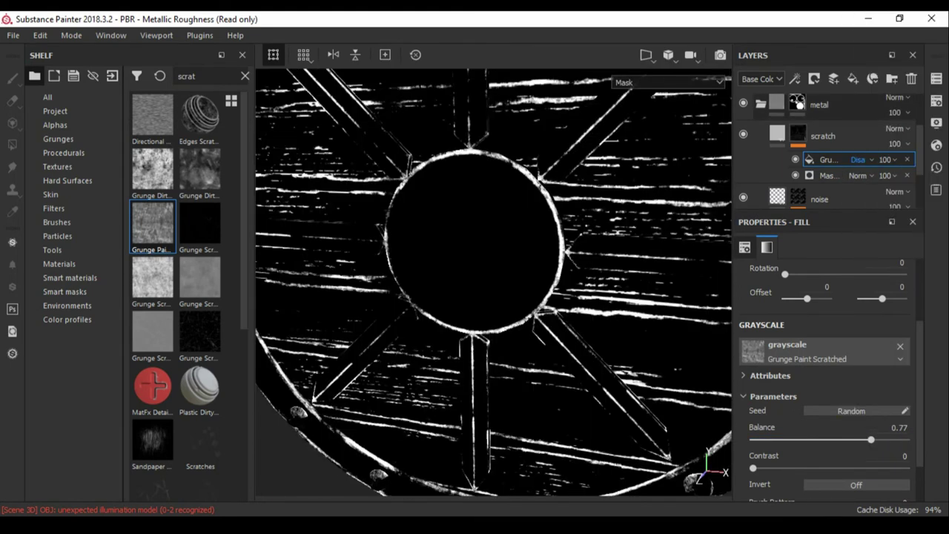
pyautogui.click(823, 136)
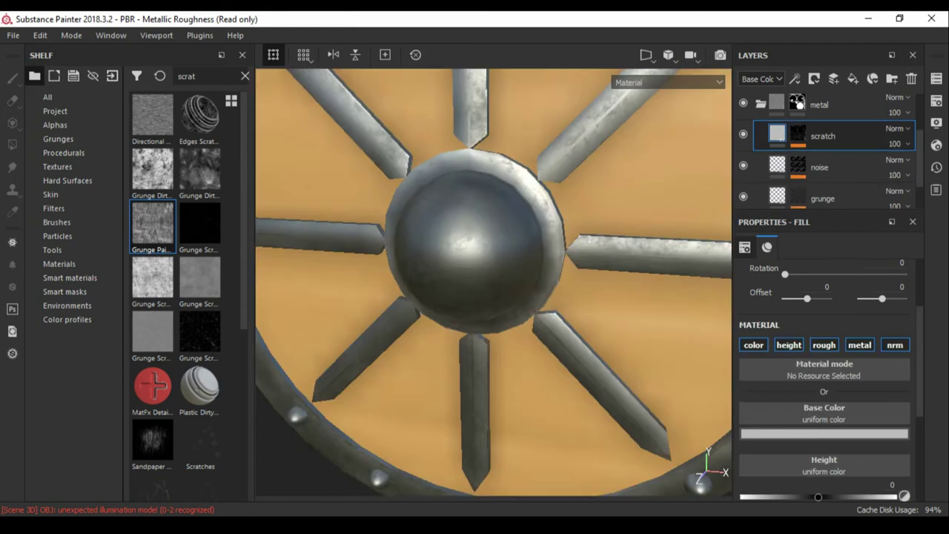
pyautogui.click(797, 133)
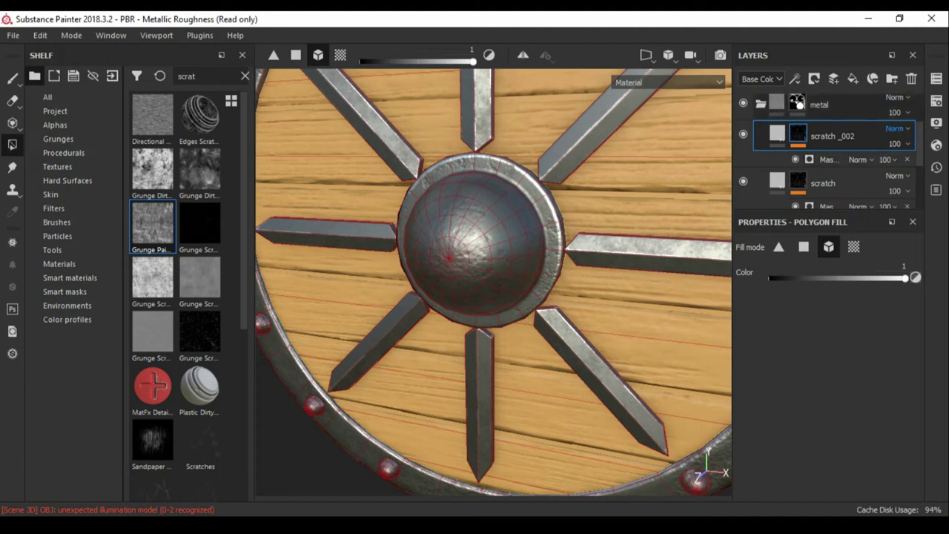
# Add a Fill effect to scratch _002's mask using Grunge Paint Scratched as its grayscale
pyautogui.click(823, 183)
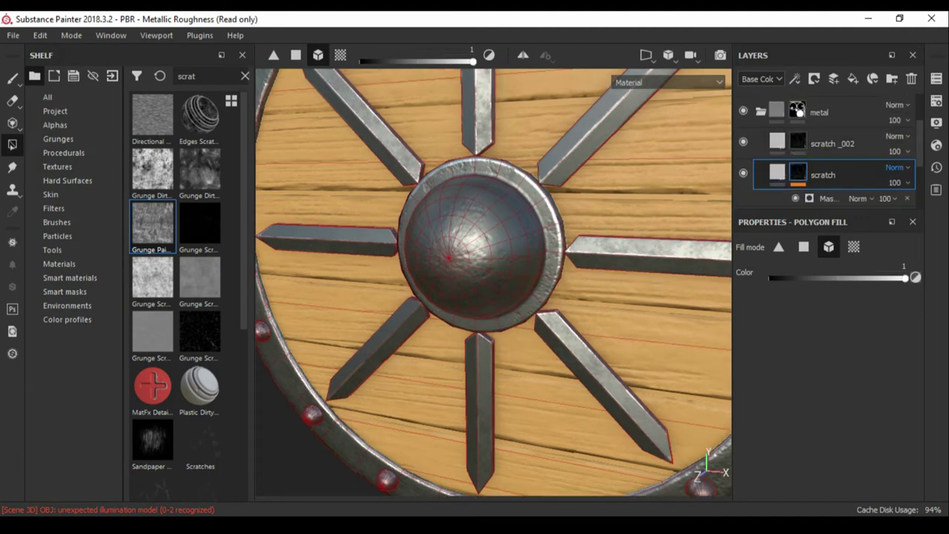
pyautogui.click(822, 143)
pyautogui.click(794, 78)
pyautogui.click(815, 98)
pyautogui.moveTo(152, 222)
pyautogui.mouseDown()
pyautogui.moveTo(824, 417)
pyautogui.moveTo(799, 398)
pyautogui.mouseUp()
pyautogui.scroll(-3, 827, 415)
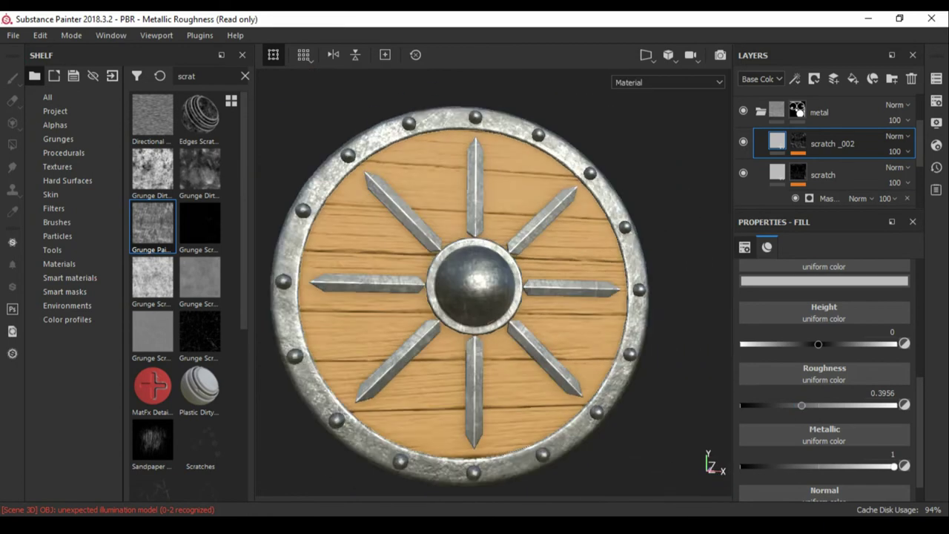
pyautogui.click(823, 167)
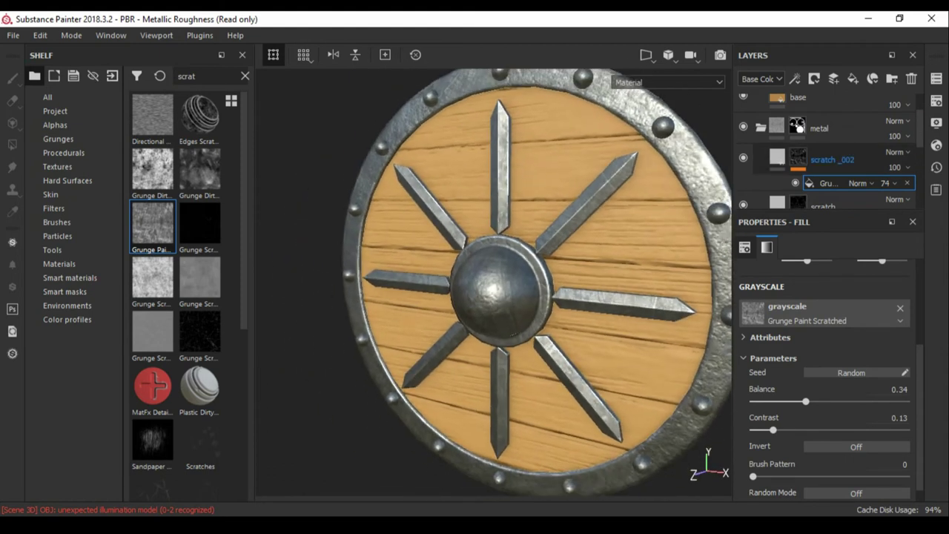
# Add a Paint effect to scratch _002's mask and pick the Scratches 4 brush
pyautogui.click(794, 78)
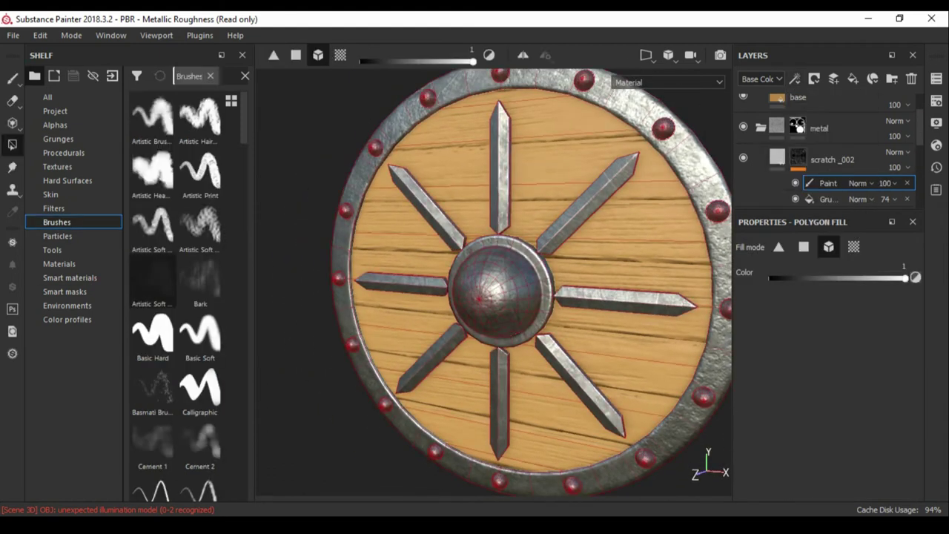
pyautogui.click(56, 222)
pyautogui.click(153, 226)
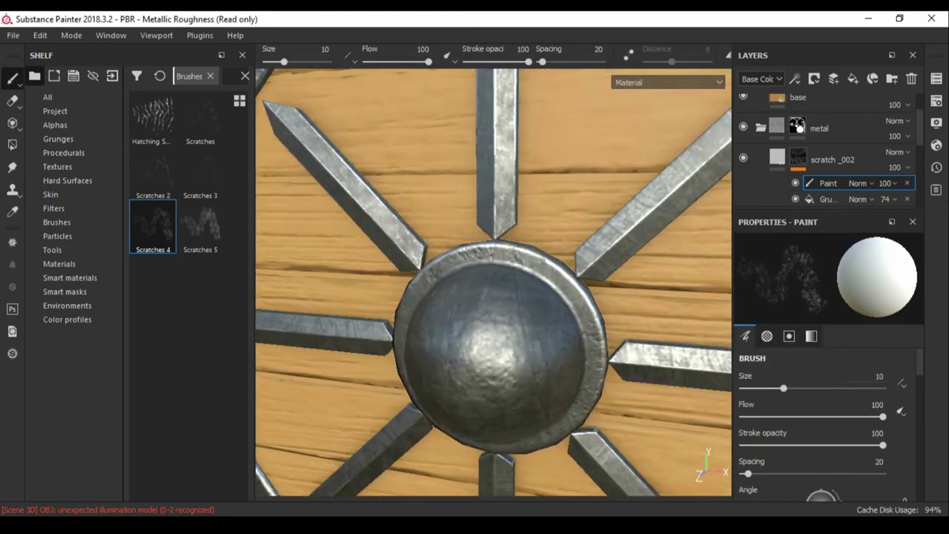
pyautogui.keyDown('alt'); pyautogui.moveTo(498, 309); pyautogui.dragTo(511, 308); pyautogui.keyUp('alt')
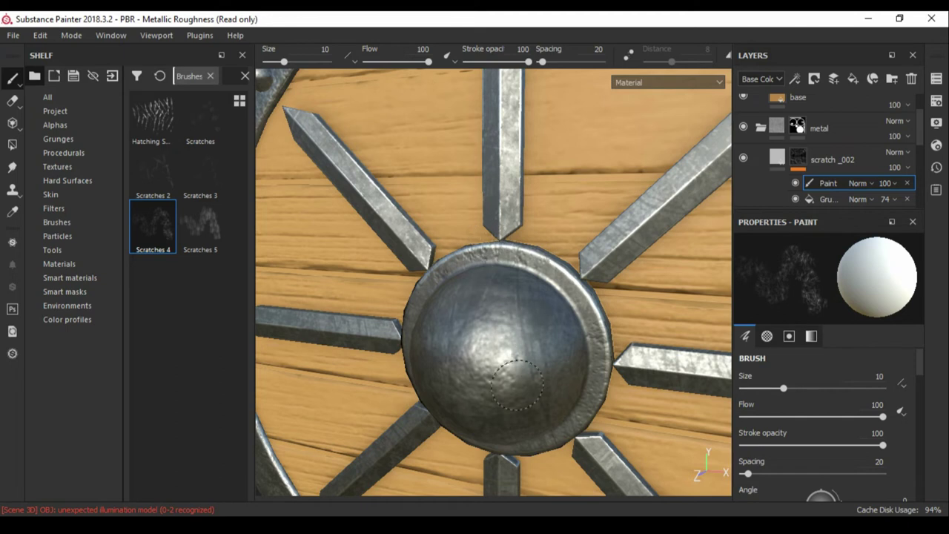
# Add a Levels effect above the Paint layer and darken the mask with it
pyautogui.keyDown('alt'); pyautogui.click(798, 157); pyautogui.keyUp('alt')
pyautogui.click(794, 78)
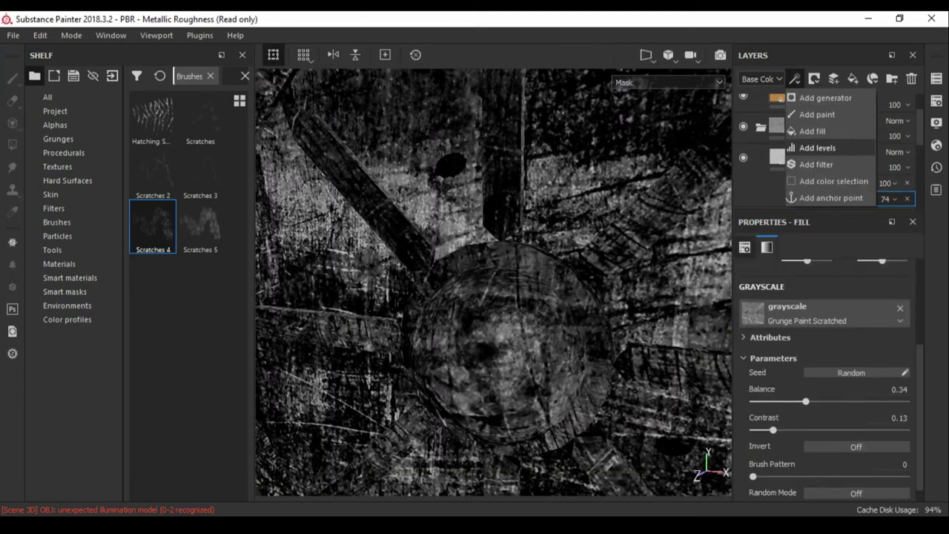
pyautogui.click(823, 146)
pyautogui.moveTo(747, 279); pyautogui.dragTo(793, 279)
# Switch the brush to Dirt 1 at size 20 and turn the shield to face front
pyautogui.click(777, 156)
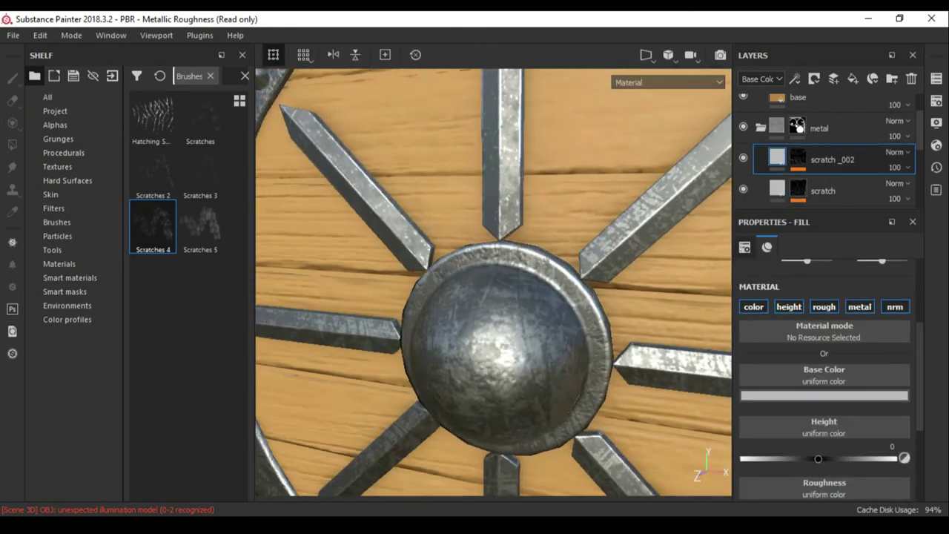
pyautogui.scroll(3, 493, 282)
pyautogui.click(798, 156)
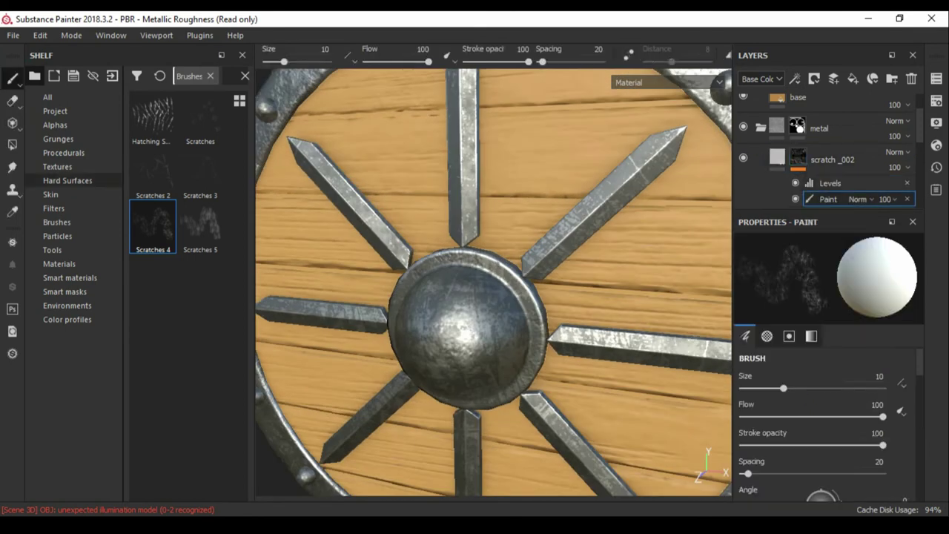
pyautogui.scroll(5, 189, 185)
pyautogui.click(200, 137)
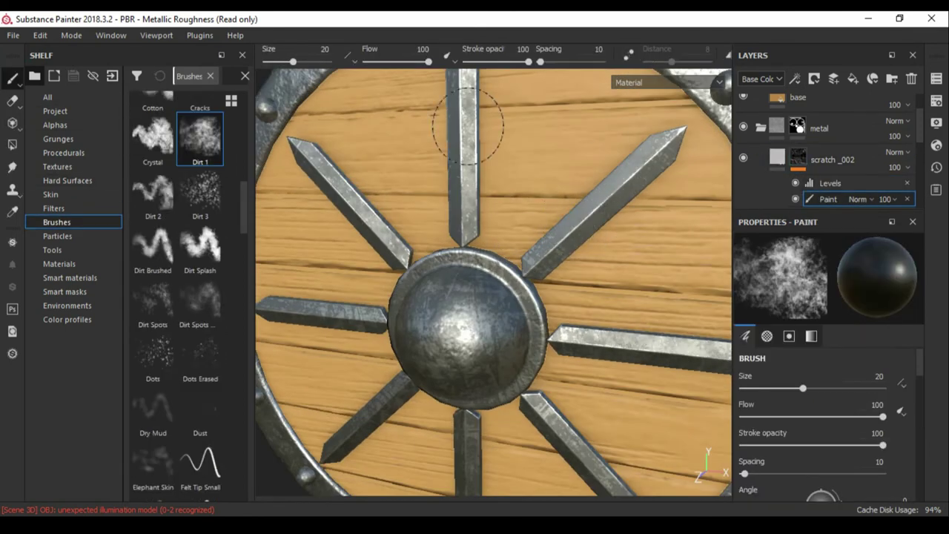
pyautogui.scroll(-2, 518, 238)
pyautogui.scroll(1, 561, 201)
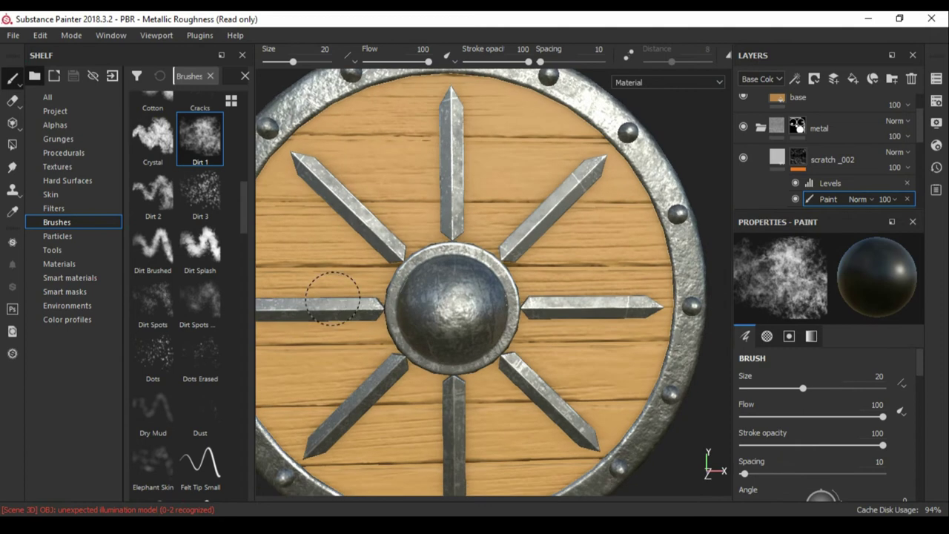
pyautogui.scroll(-1, 346, 301)
pyautogui.keyDown('alt'); pyautogui.moveTo(346, 301); pyautogui.dragTo(553, 279); pyautogui.keyUp('alt')
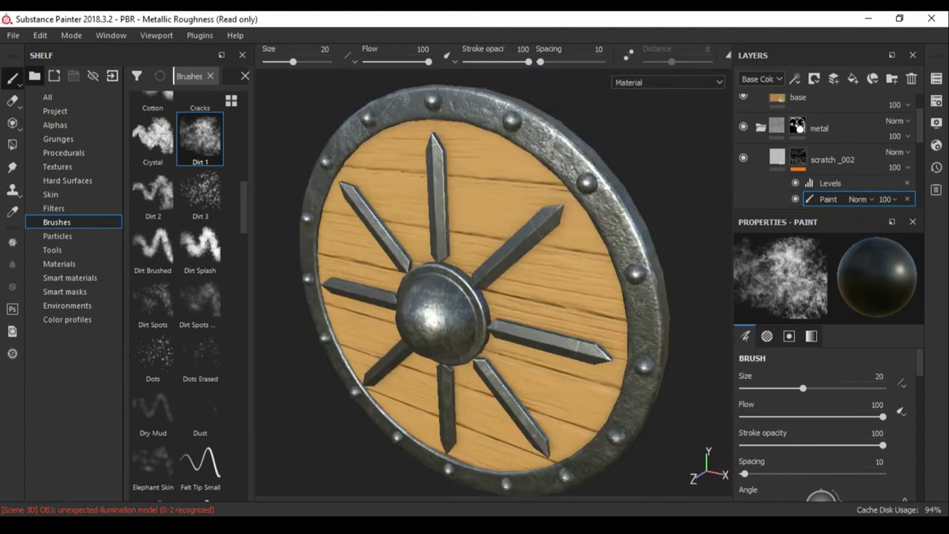
pyautogui.click(798, 157)
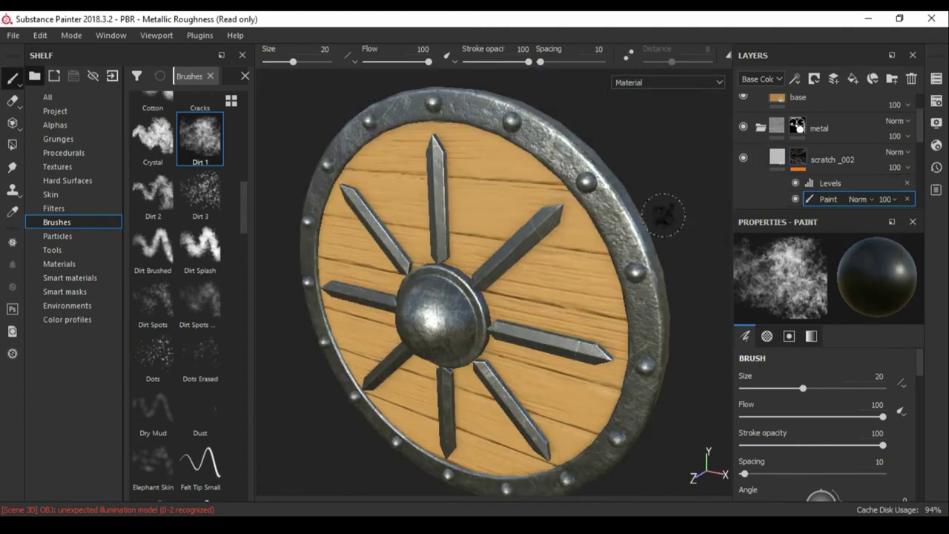
pyautogui.keyDown('alt'); pyautogui.moveTo(696, 191); pyautogui.dragTo(511, 247); pyautogui.keyUp('alt')
# Set the base layer's roughness to 0.6133
pyautogui.scroll(-1, 823, 370)
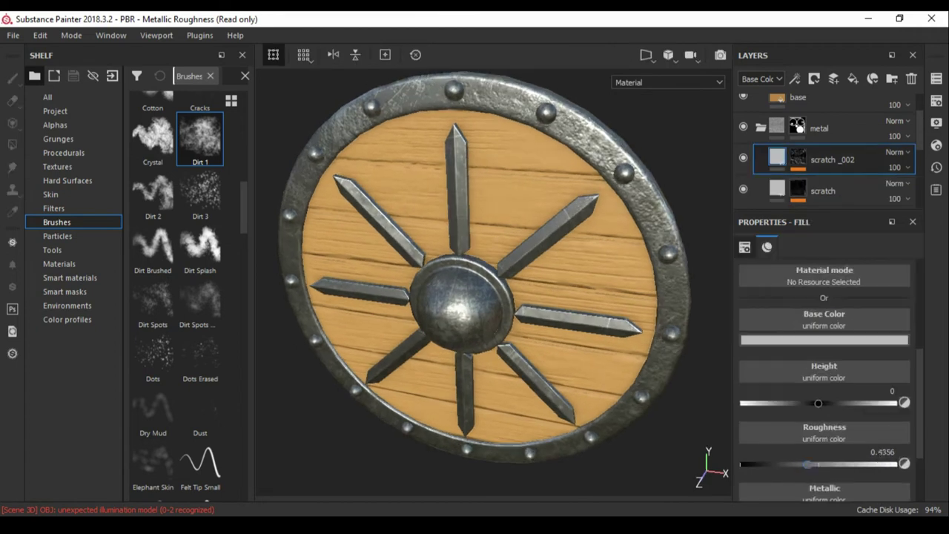
pyautogui.scroll(2, 472, 282)
pyautogui.click(823, 191)
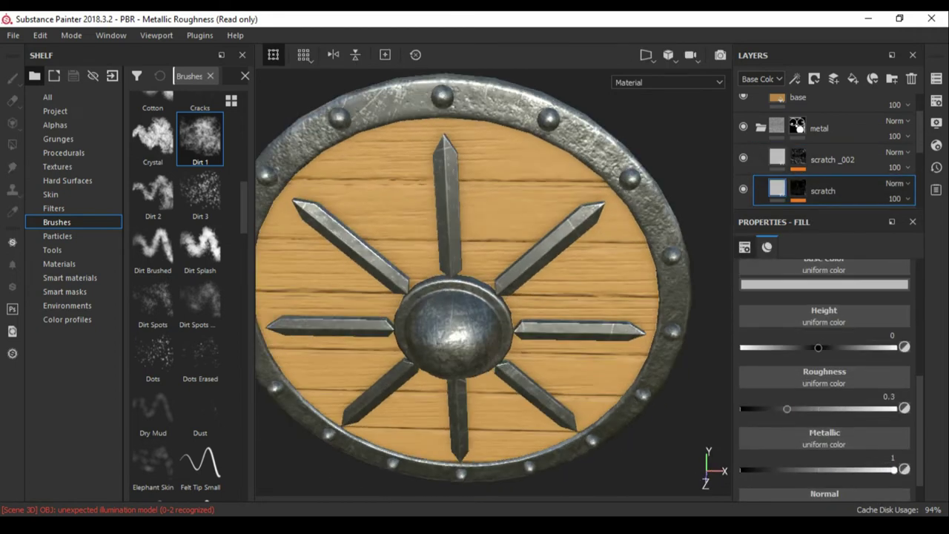
pyautogui.scroll(-1, 823, 378)
pyautogui.scroll(3, 827, 148)
pyautogui.moveTo(802, 376); pyautogui.dragTo(839, 376)
pyautogui.keyDown('alt'); pyautogui.moveTo(474, 282); pyautogui.dragTo(416, 282); pyautogui.keyUp('alt')
pyautogui.moveTo(839, 376); pyautogui.dragTo(846, 377)
pyautogui.keyDown('alt'); pyautogui.moveTo(474, 281); pyautogui.dragTo(518, 282); pyautogui.keyUp('alt')
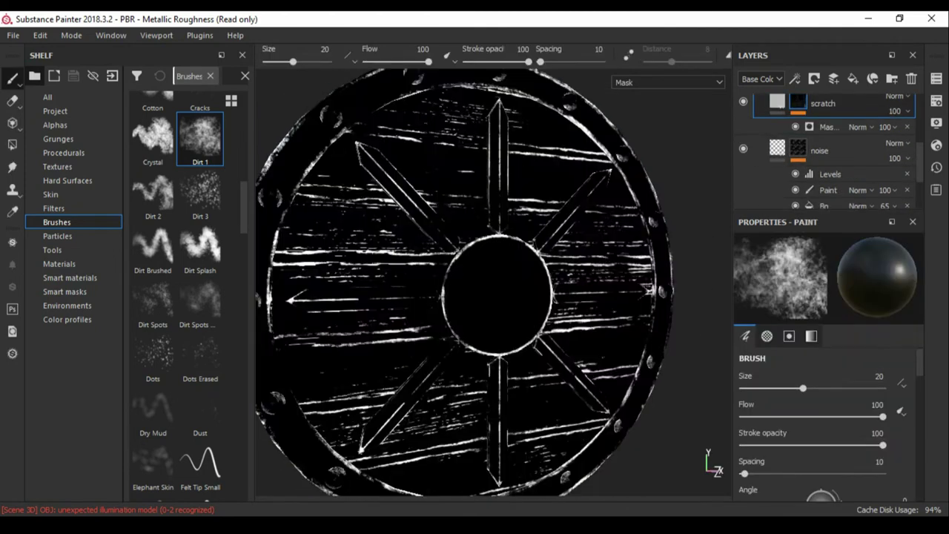
# Give scratch _002 a black mask, with its Paint effect at 74 opacity
pyautogui.scroll(2, 827, 149)
pyautogui.click(828, 167)
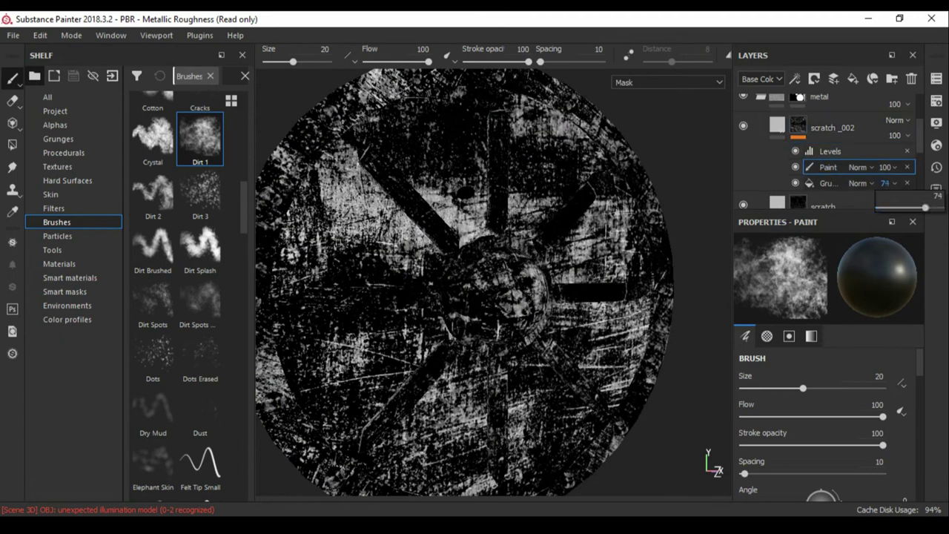
pyautogui.click(832, 127)
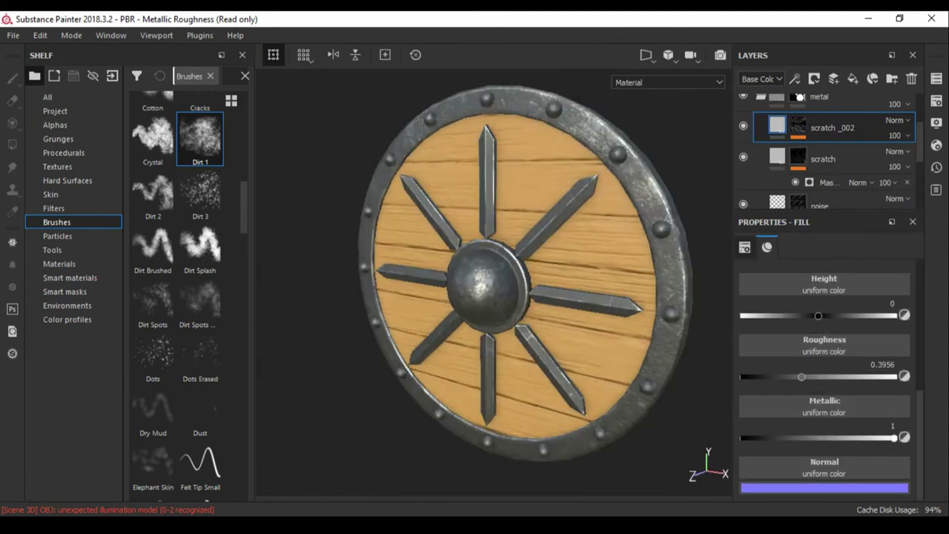
pyautogui.click(795, 125)
pyautogui.rightClick(794, 125)
pyautogui.click(823, 145)
pyautogui.click(776, 126)
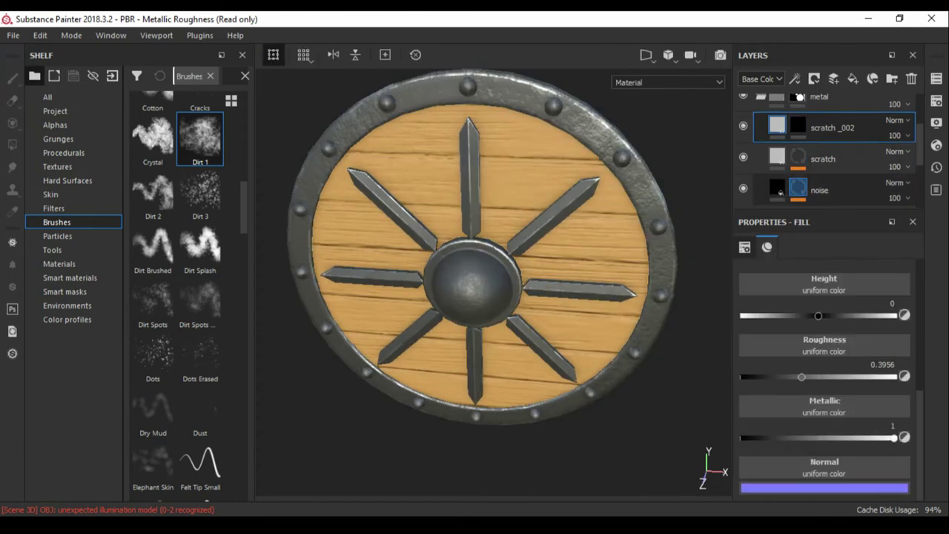
pyautogui.click(819, 190)
pyautogui.scroll(-3, 823, 355)
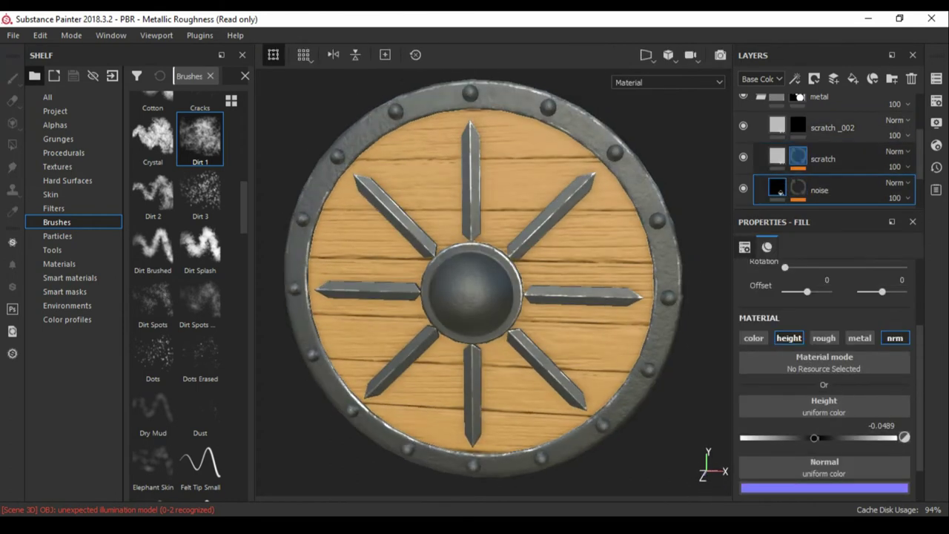
# Apply the Edges Scratched smart mask to scratch _002 and rename the layer 'scratch'
pyautogui.write('scrat')
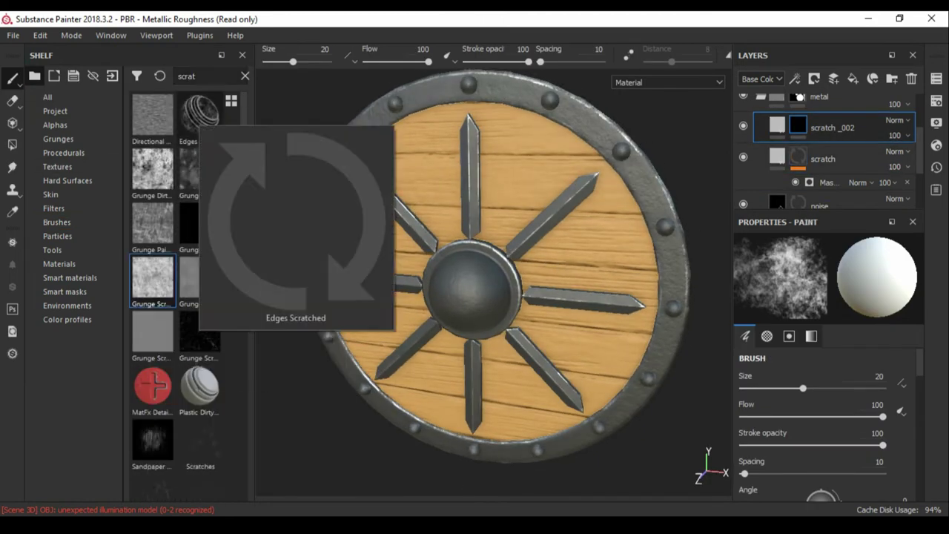
pyautogui.moveTo(200, 115); pyautogui.dragTo(798, 126)
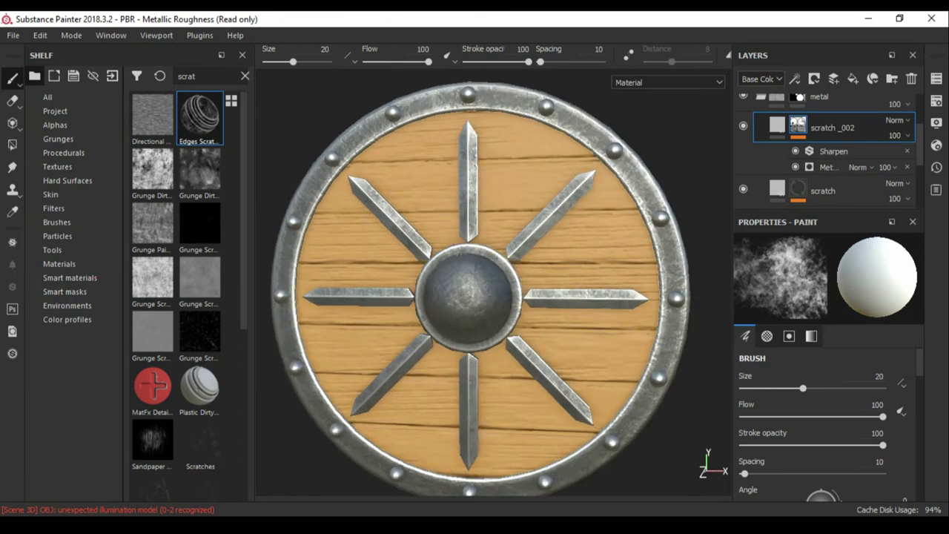
pyautogui.doubleClick(848, 127)
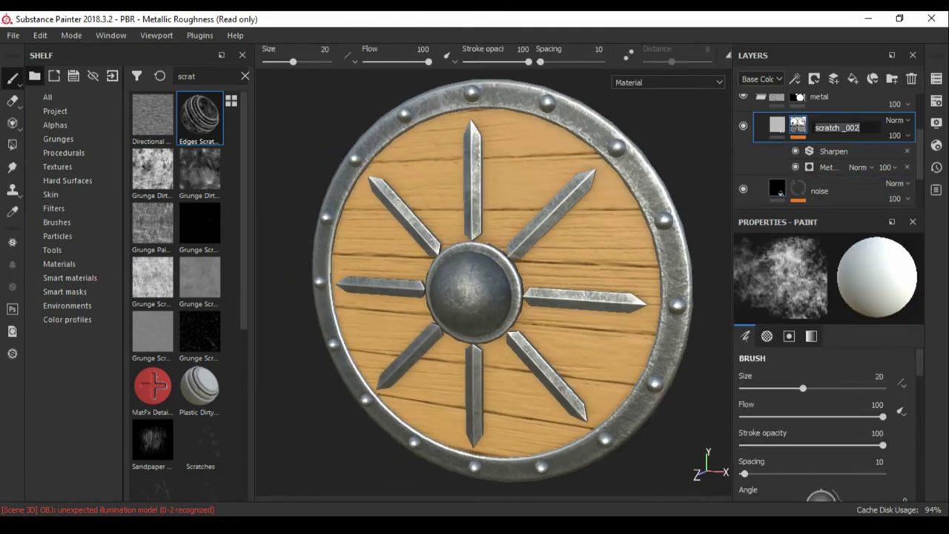
# Set the edge wear generator to wear level 0.85 and curvature weight 0.31, then reset the view
pyautogui.click(827, 167)
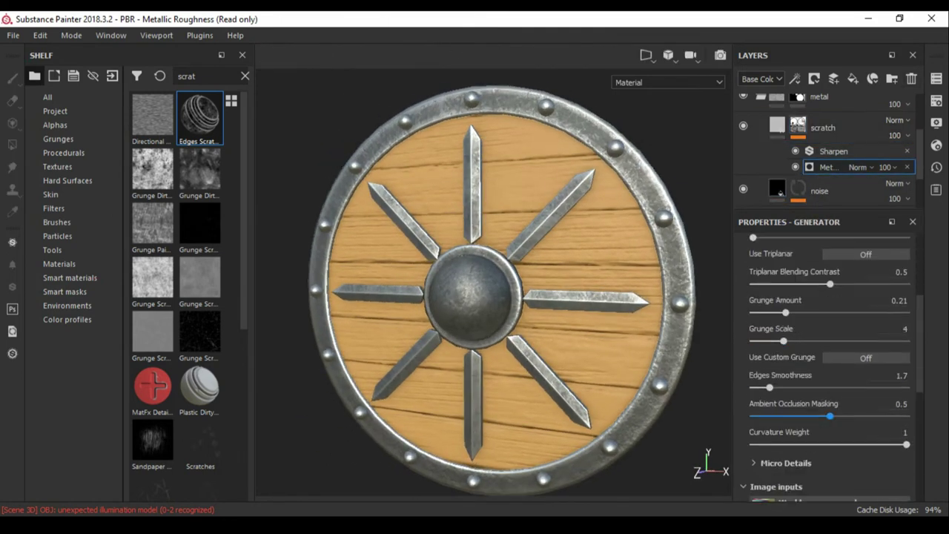
pyautogui.moveTo(871, 444); pyautogui.dragTo(818, 444)
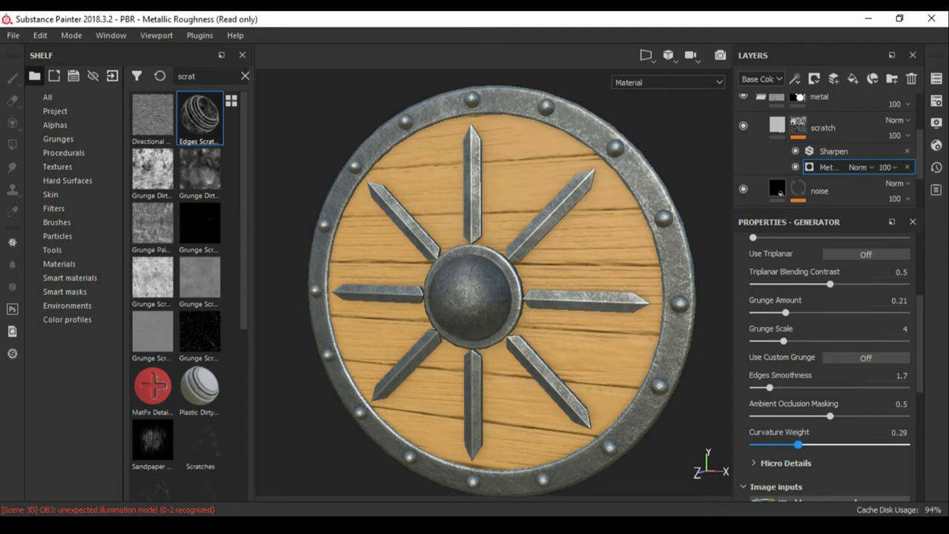
pyautogui.scroll(3, 830, 367)
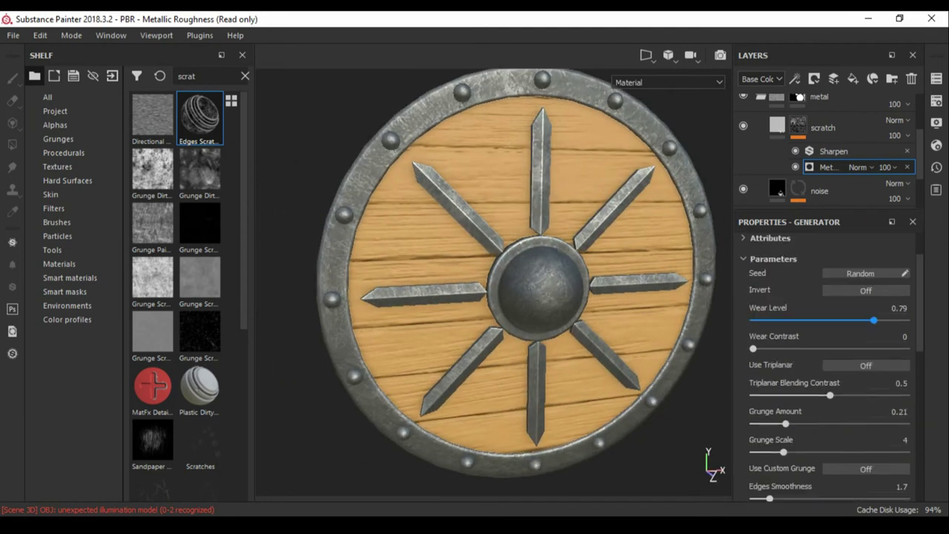
pyautogui.keyDown('alt'); pyautogui.moveTo(519, 282); pyautogui.dragTo(474, 245); pyautogui.keyUp('alt')
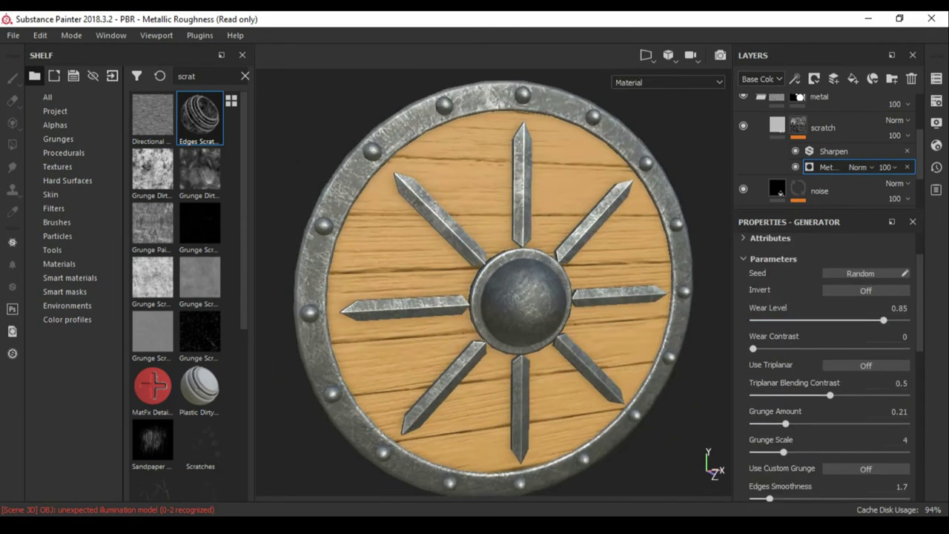
pyautogui.scroll(-2, 830, 367)
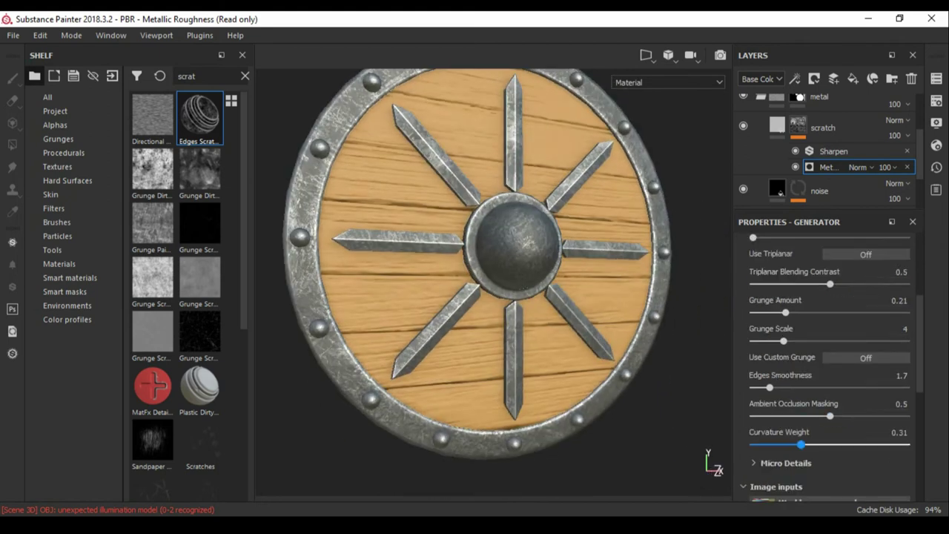
pyautogui.press('f')
pyautogui.scroll(2, 823, 151)
# Make the wood base fill pale blue with roughness 0.3778, and add a new fill layer above it
pyautogui.click(798, 140)
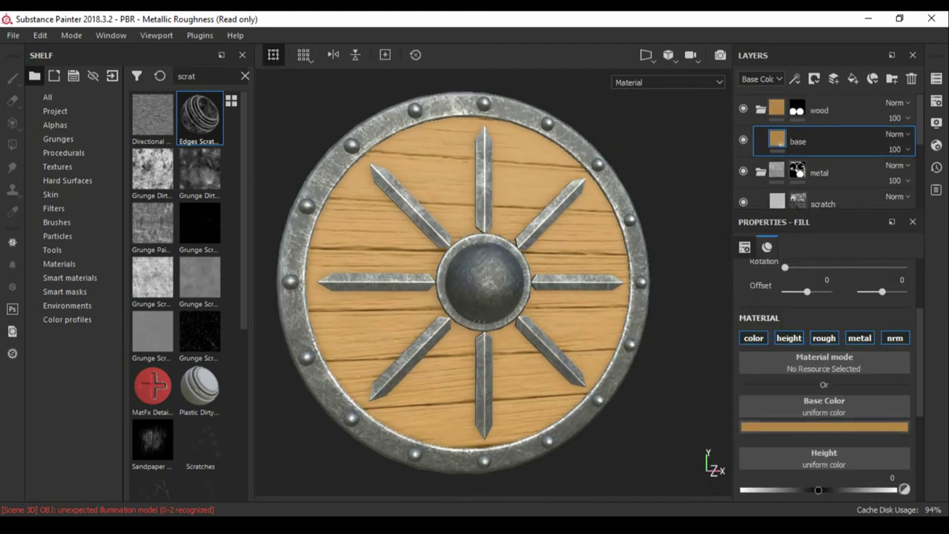
pyautogui.click(48, 98)
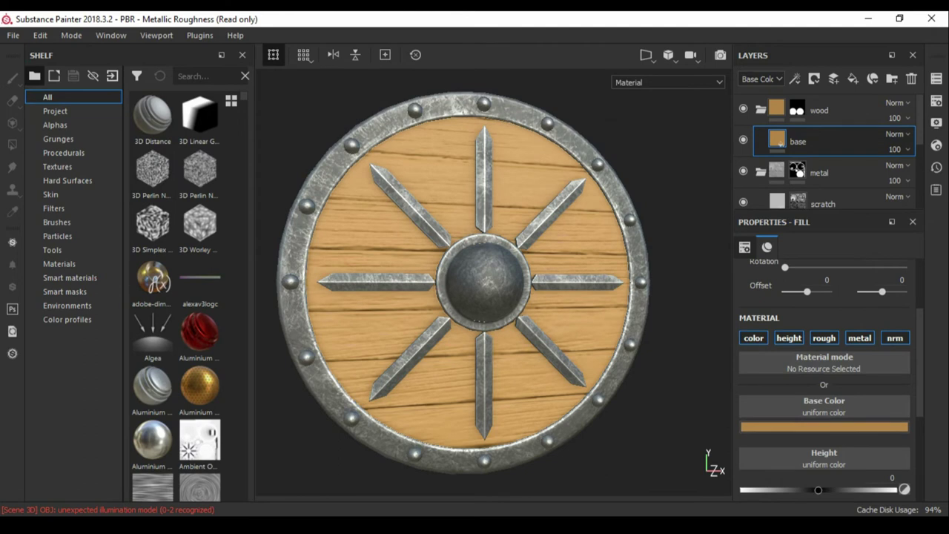
pyautogui.click(823, 426)
pyautogui.click(783, 316)
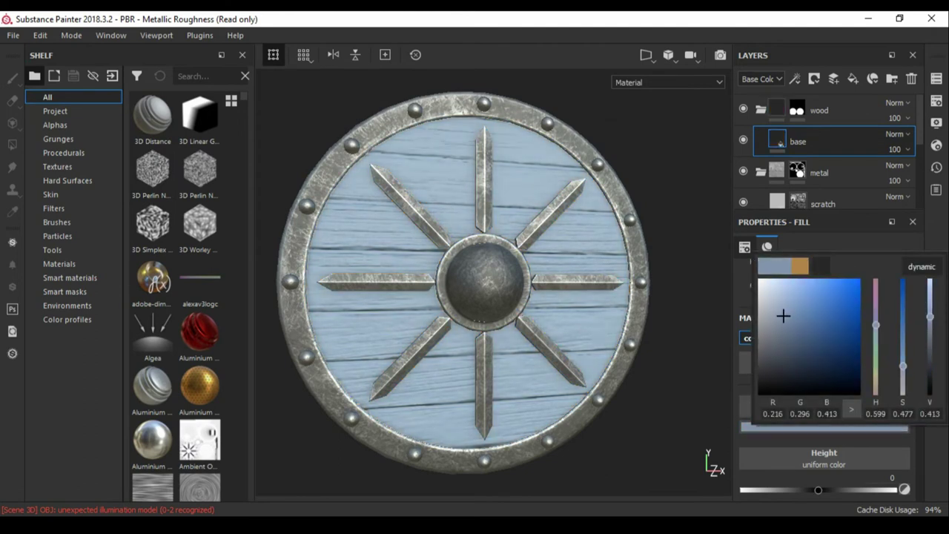
pyautogui.moveTo(482, 296)
pyautogui.keyDown('alt'); pyautogui.mouseDown()
pyautogui.moveTo(489, 282)
pyautogui.moveTo(467, 296)
pyautogui.mouseUp(); pyautogui.keyUp('alt')
pyautogui.scroll(-3, 823, 356)
pyautogui.moveTo(803, 440); pyautogui.dragTo(798, 439)
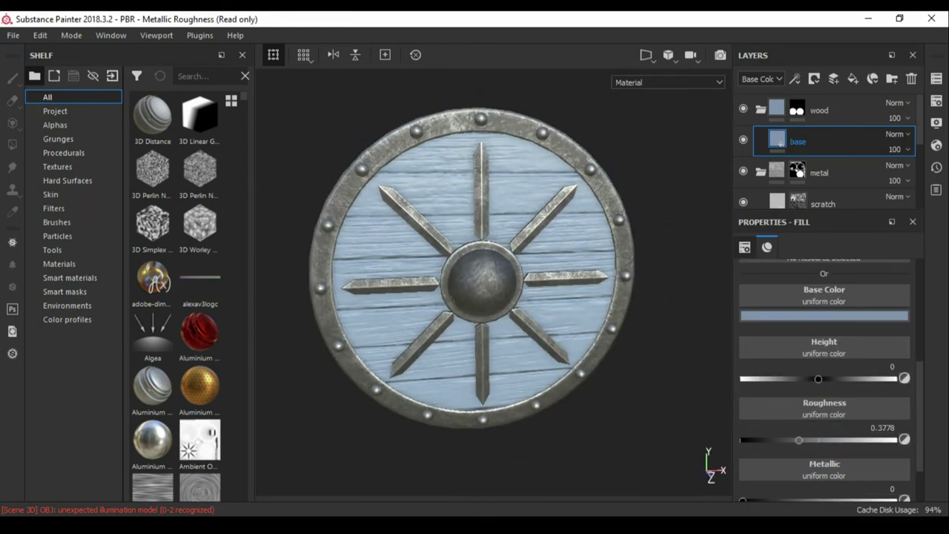
pyautogui.click(852, 79)
# Give the new fill layer a black mask and find the Directional Noise textures by searching 'dir'
pyautogui.press('1')
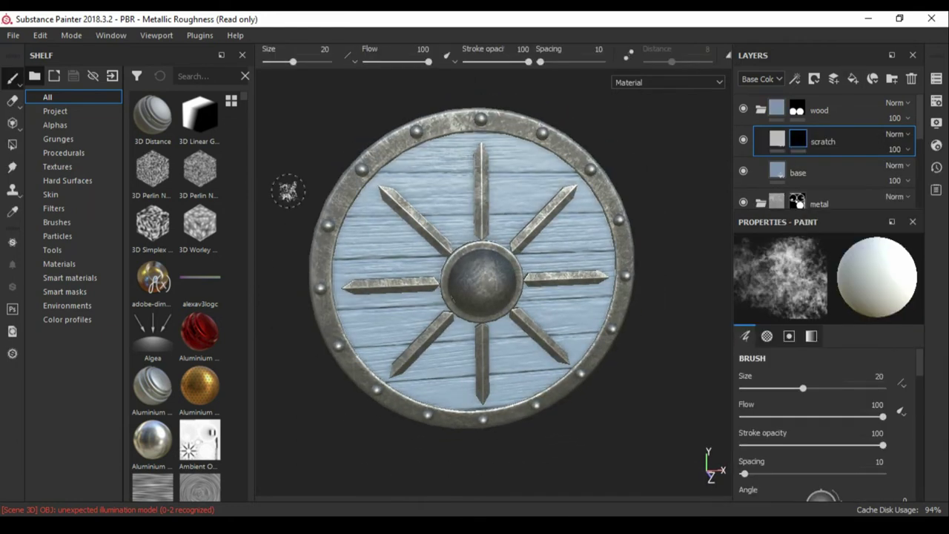
pyautogui.scroll(-5, 188, 297)
pyautogui.scroll(-5, 188, 297)
pyautogui.scroll(-5, 188, 296)
pyautogui.scroll(-5, 188, 296)
pyautogui.scroll(-5, 175, 297)
pyautogui.scroll(-5, 175, 296)
pyautogui.scroll(-5, 176, 296)
pyautogui.scroll(-5, 175, 297)
pyautogui.click(208, 76)
pyautogui.write('dir')
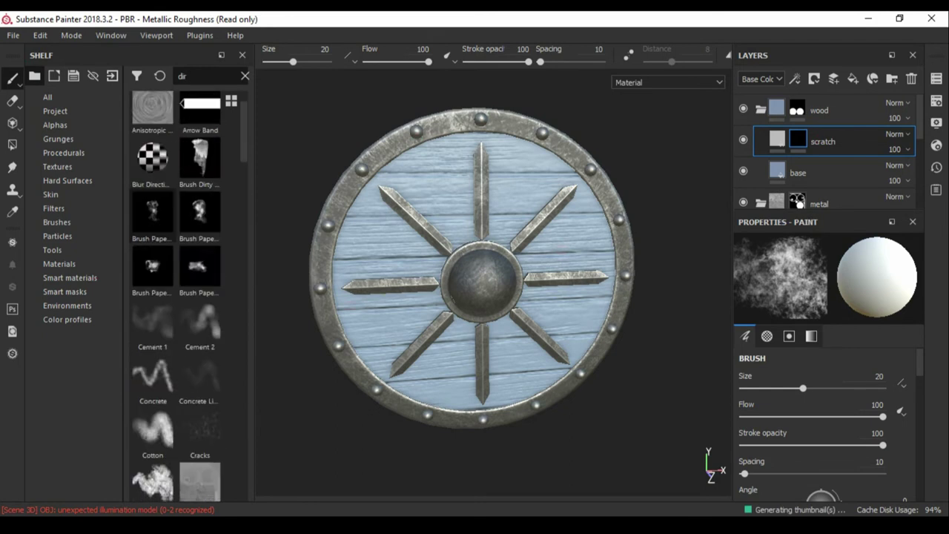
pyautogui.click(200, 309)
# Fill the scratch mask with Directional Noise 2 at balance 0.45, and colour the scratches dark blue-grey
pyautogui.rightClick(797, 139)
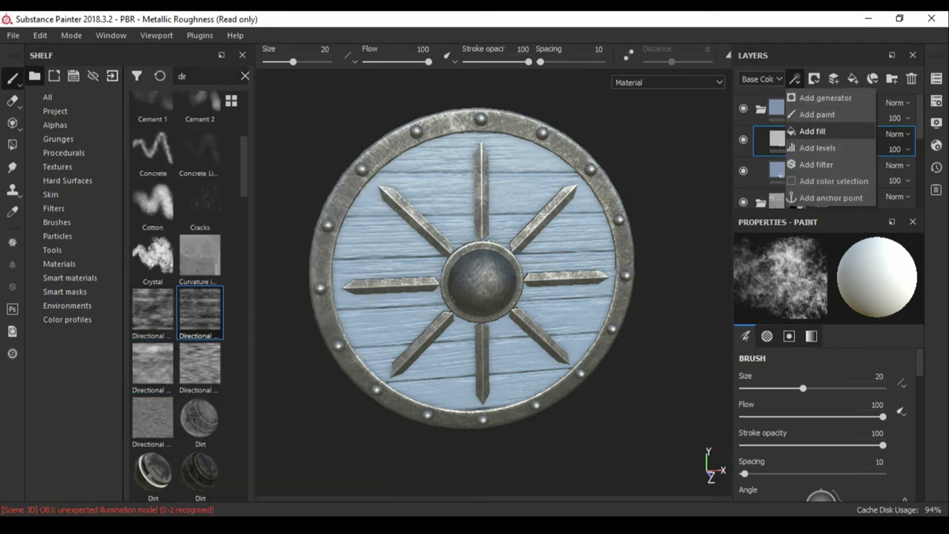
pyautogui.click(823, 132)
pyautogui.moveTo(200, 310); pyautogui.dragTo(822, 419)
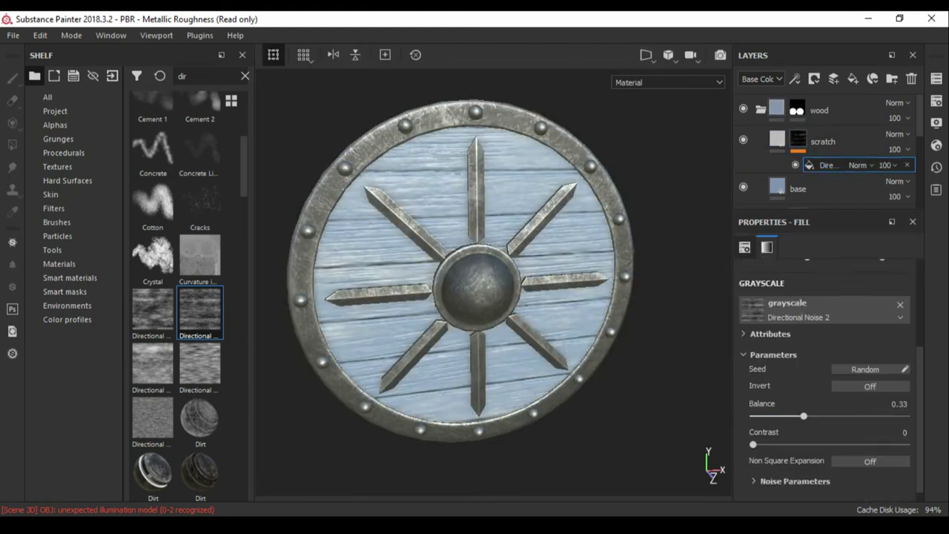
pyautogui.keyDown('alt'); pyautogui.click(797, 139); pyautogui.keyUp('alt')
pyautogui.click(823, 165)
pyautogui.moveTo(802, 416); pyautogui.dragTo(821, 415)
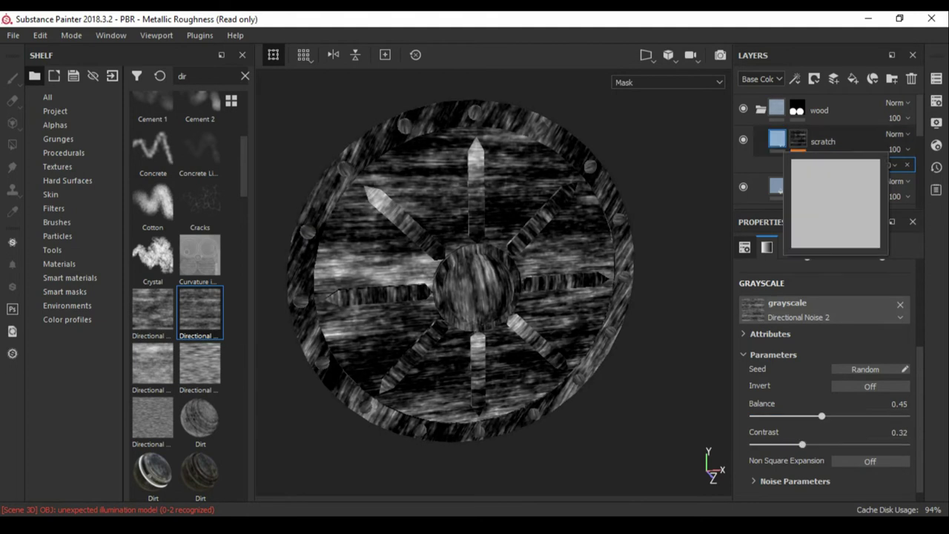
pyautogui.click(776, 139)
pyautogui.click(823, 392)
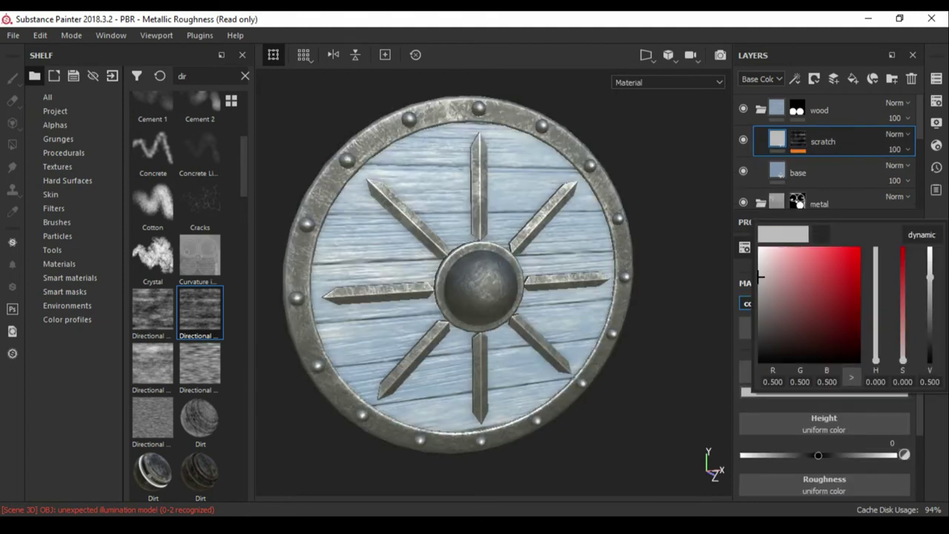
pyautogui.click(771, 318)
# Add a Levels adjustment to the mask with midtones 0.324, and lower the noise fill opacity to 67
pyautogui.click(798, 141)
pyautogui.click(793, 79)
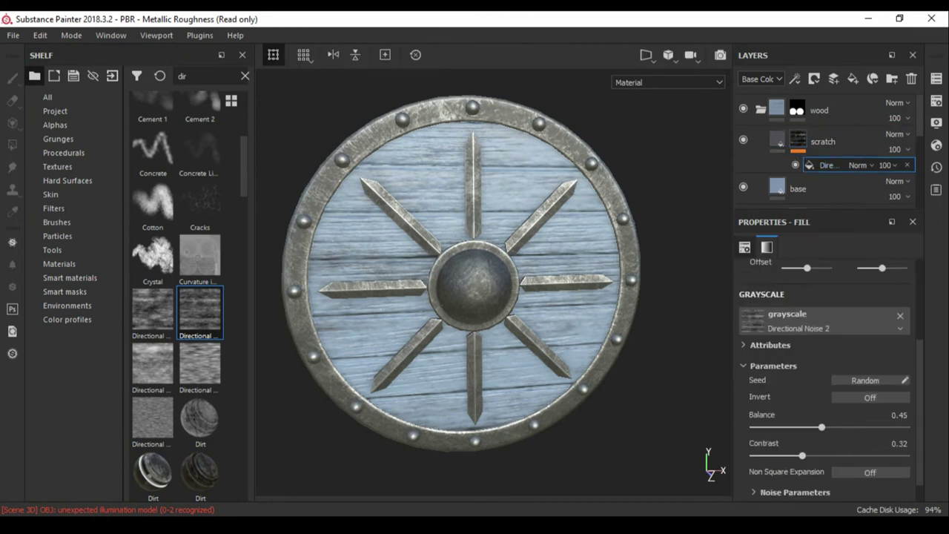
pyautogui.click(819, 116)
pyautogui.moveTo(847, 279); pyautogui.dragTo(802, 279)
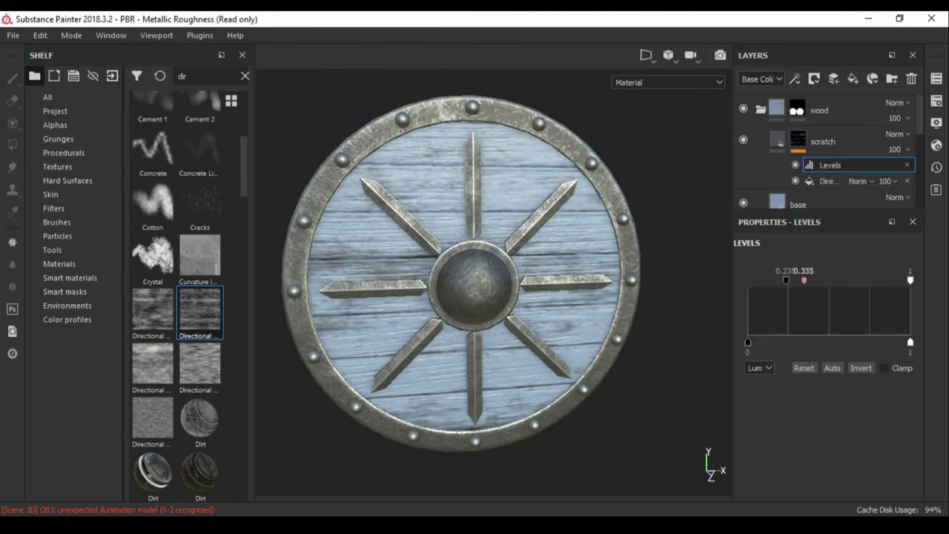
pyautogui.keyDown('alt'); pyautogui.moveTo(474, 297); pyautogui.dragTo(452, 297); pyautogui.keyUp('alt')
pyautogui.click(885, 181)
pyautogui.moveTo(943, 206); pyautogui.dragTo(920, 205)
pyautogui.click(777, 139)
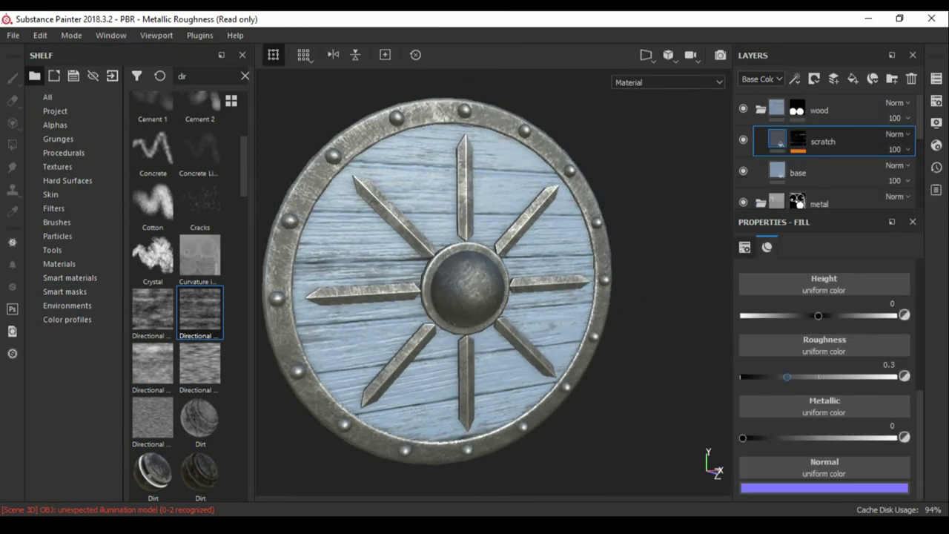
pyautogui.keyDown('alt'); pyautogui.moveTo(475, 296); pyautogui.dragTo(519, 296); pyautogui.keyUp('alt')
# Reset the scratch mask to black and fill it with Directional Noise 1 at contrast 0.64
pyautogui.rightClick(771, 143)
pyautogui.click(808, 166)
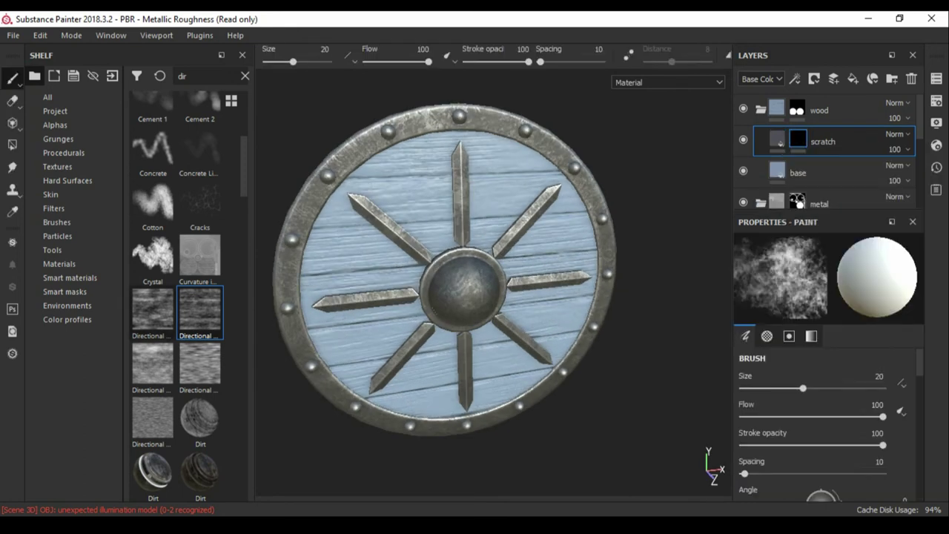
pyautogui.moveTo(152, 311); pyautogui.dragTo(797, 139)
pyautogui.click(815, 156)
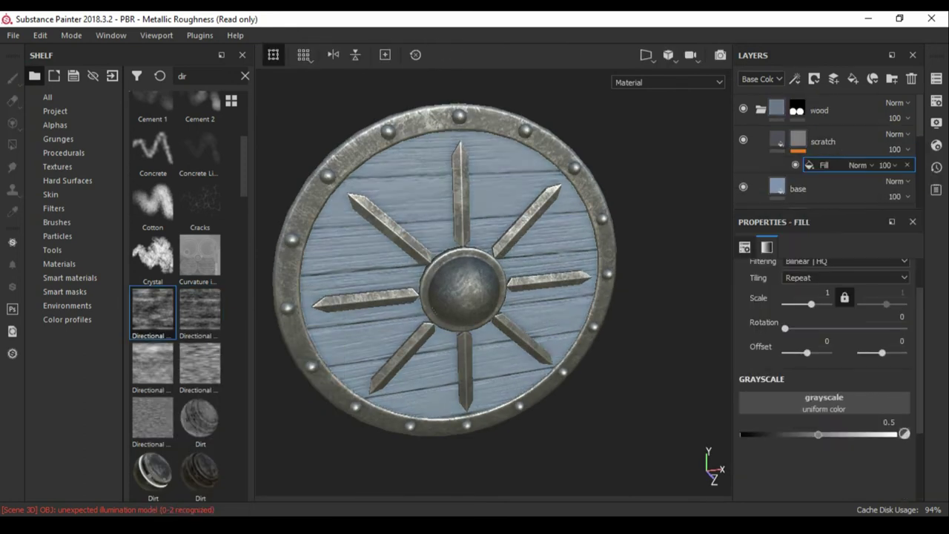
pyautogui.press('m')
pyautogui.scroll(-3, 826, 371)
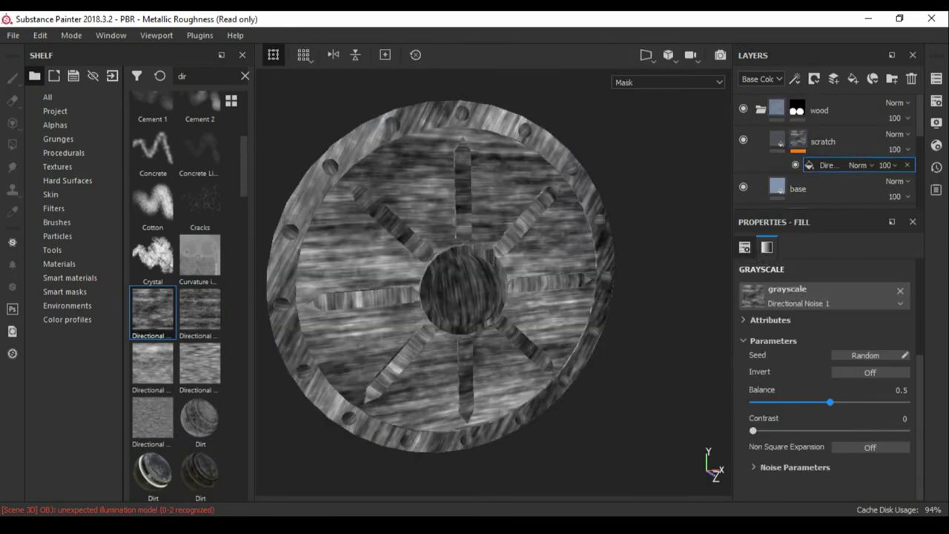
pyautogui.moveTo(825, 402); pyautogui.dragTo(829, 402)
pyautogui.moveTo(753, 430); pyautogui.dragTo(851, 430)
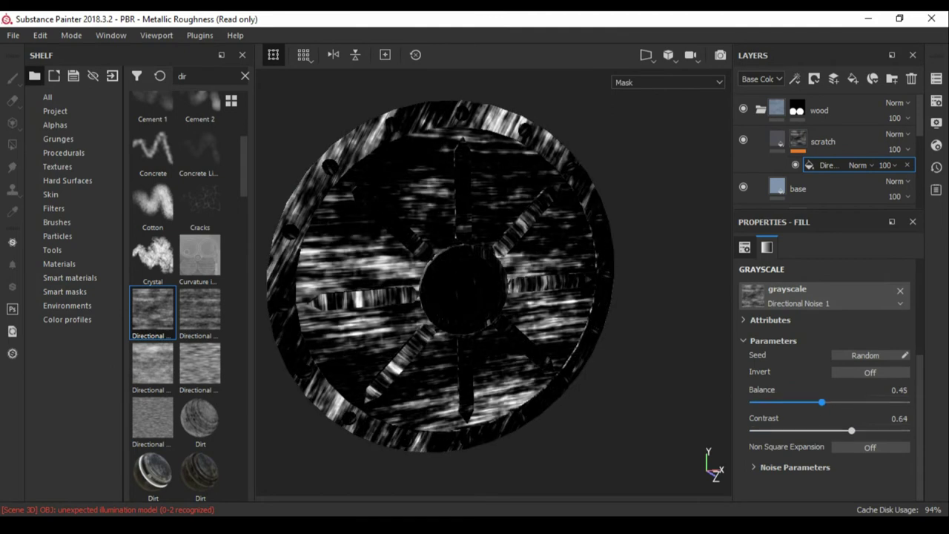
pyautogui.click(823, 141)
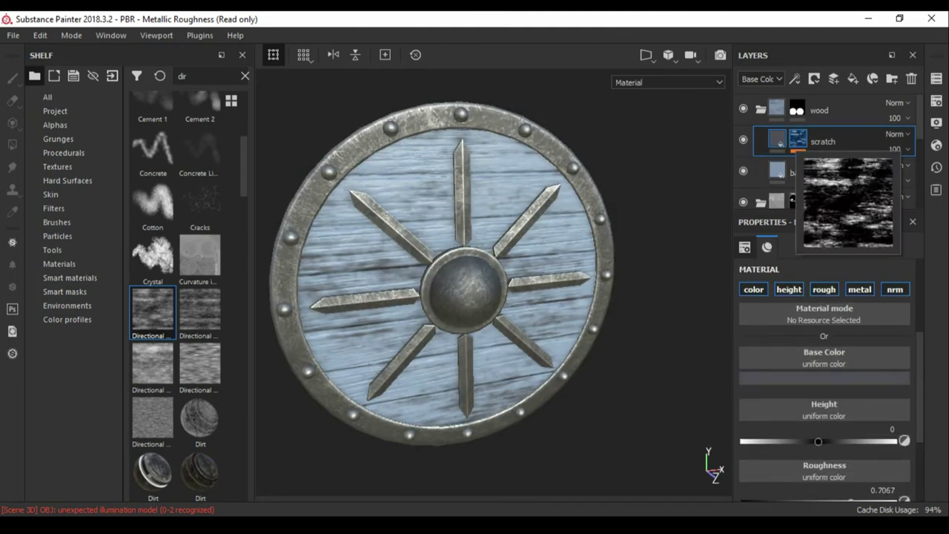
# Add a new paint layer and move it to the top of the stack
pyautogui.click(815, 172)
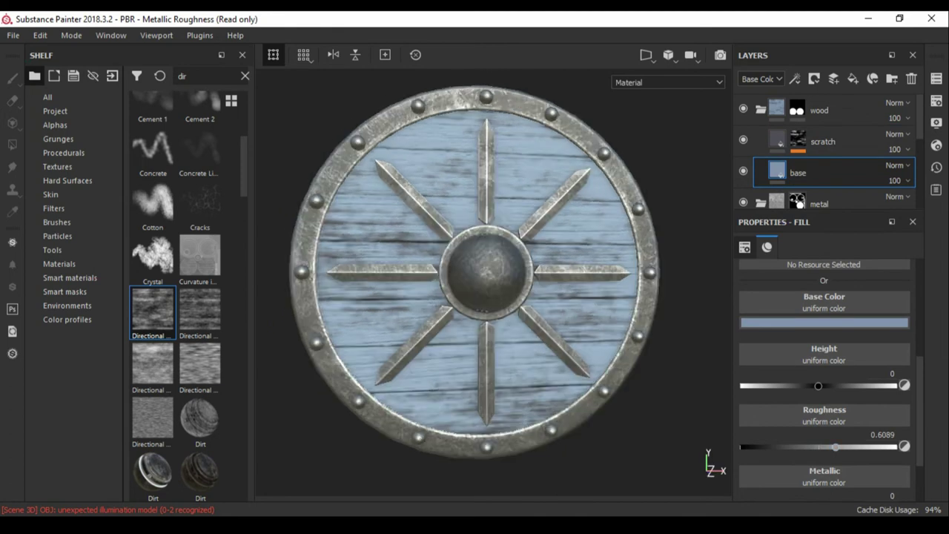
pyautogui.click(822, 141)
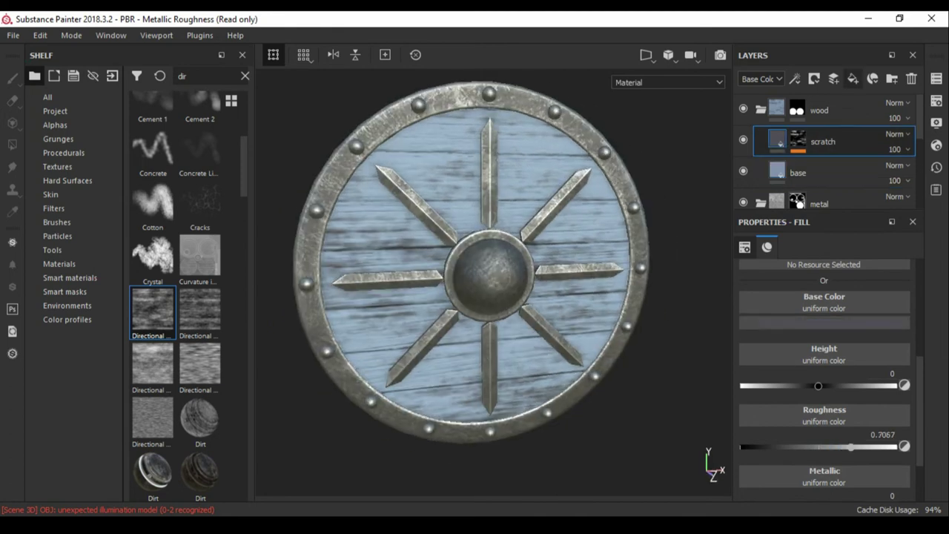
pyautogui.click(833, 79)
pyautogui.moveTo(808, 141); pyautogui.dragTo(808, 110)
# Give Layer 1 a black mask and import the mask and tattoo textures into the project
pyautogui.click(814, 79)
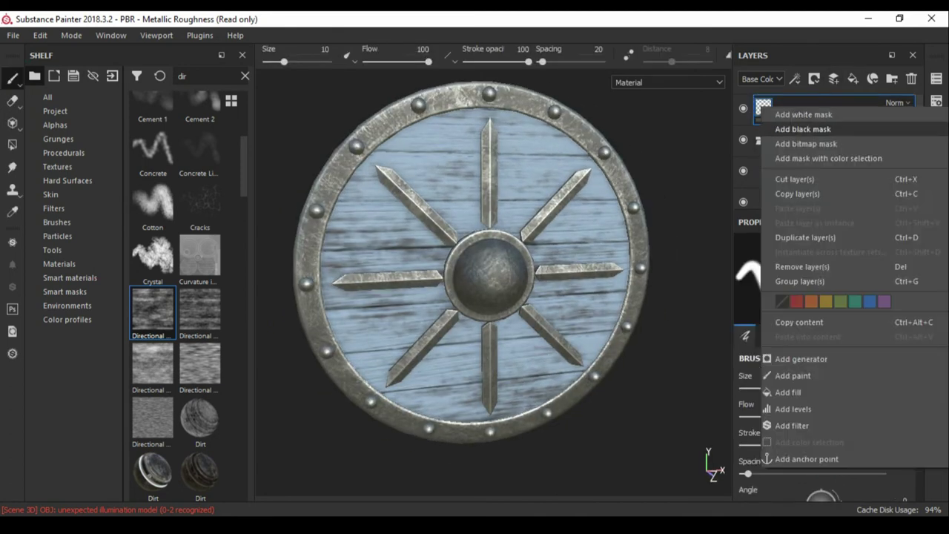
pyautogui.click(797, 131)
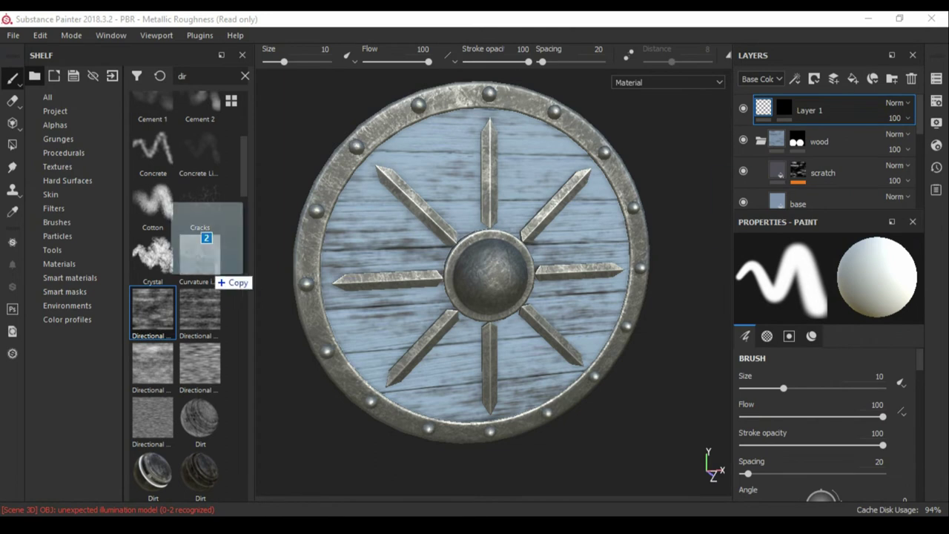
pyautogui.moveTo(217, 288); pyautogui.dragTo(217, 288)
pyautogui.click(650, 146)
pyautogui.click(669, 194)
pyautogui.click(650, 123)
pyautogui.click(669, 167)
pyautogui.click(571, 458)
# Add a fill effect to Layer 1's mask using the 'mask' texture, with 'tattoo' as base colour
pyautogui.click(785, 110)
pyautogui.click(795, 79)
pyautogui.click(819, 132)
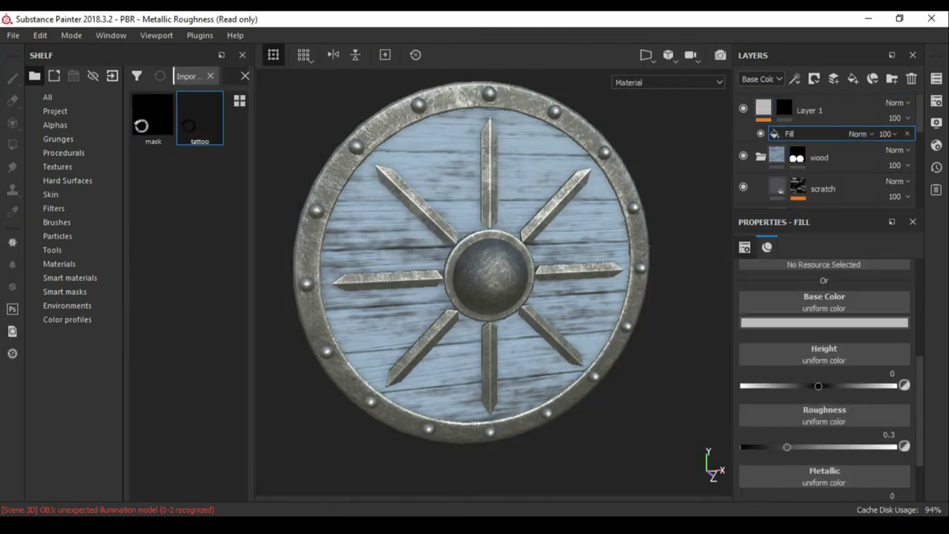
pyautogui.moveTo(200, 118); pyautogui.dragTo(823, 304)
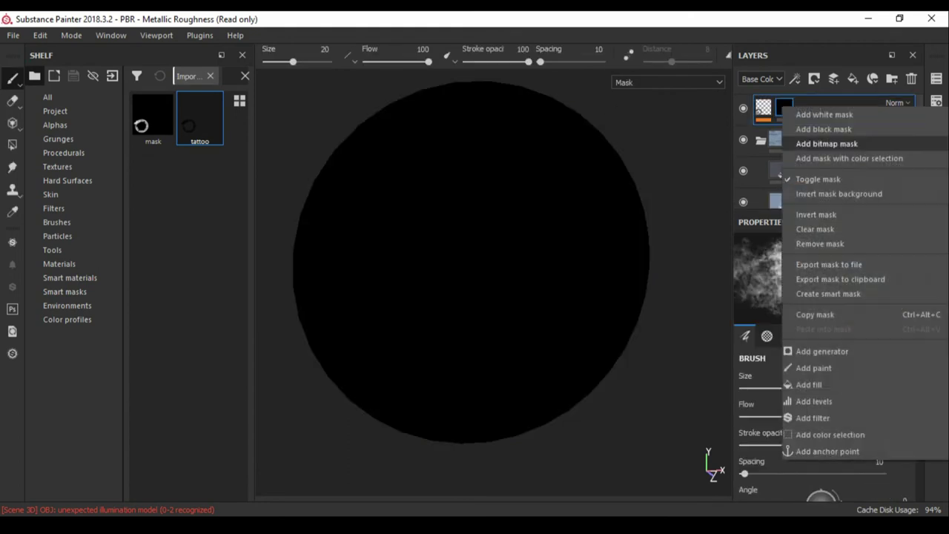
pyautogui.write('maskm')
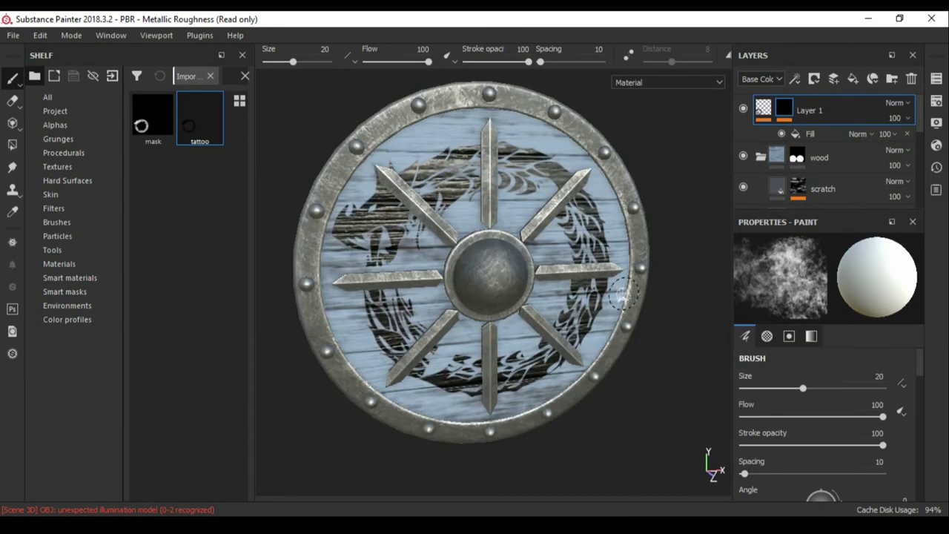
pyautogui.click(810, 133)
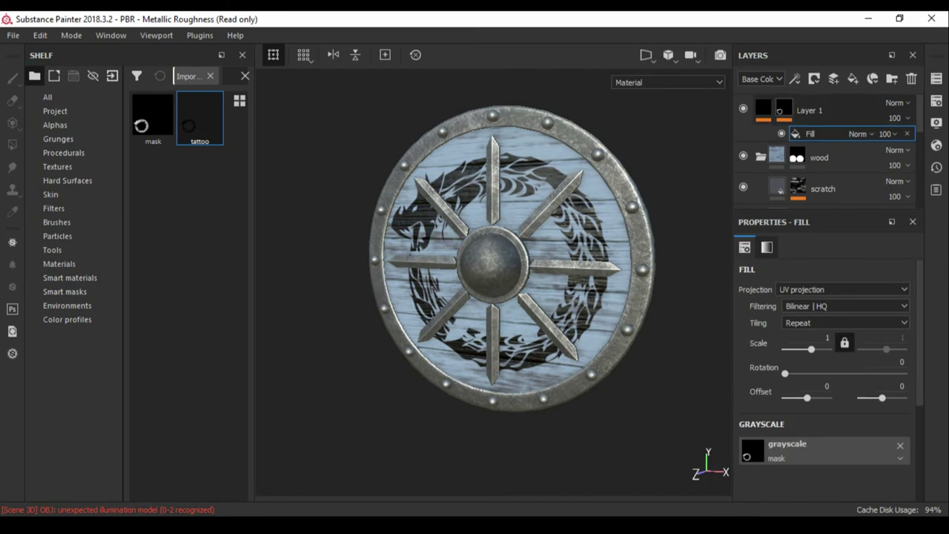
pyautogui.click(763, 109)
pyautogui.keyDown('alt'); pyautogui.moveTo(563, 208); pyautogui.dragTo(631, 207); pyautogui.keyUp('alt')
pyautogui.scroll(-3, 822, 415)
# Give the emblem a dark grey base colour and preview its mask on the shield
pyautogui.click(811, 336)
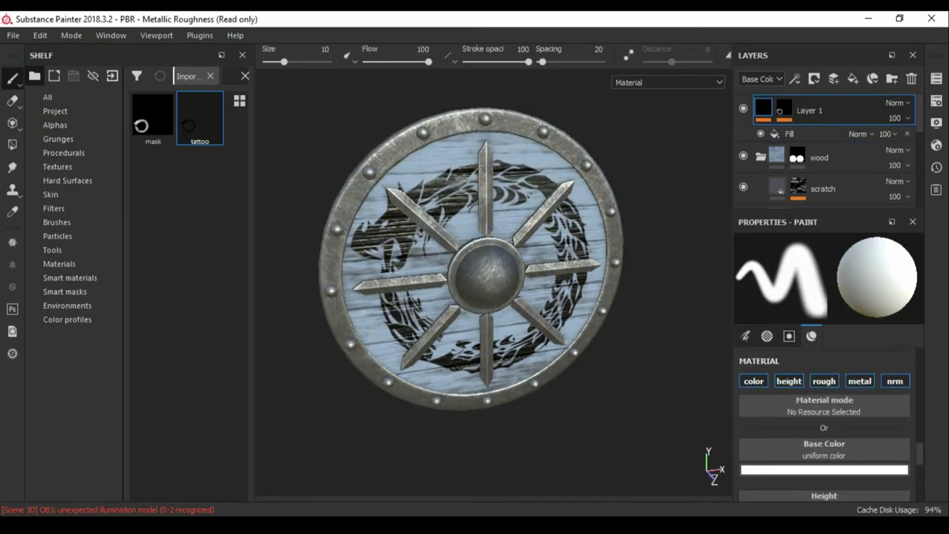
pyautogui.click(824, 469)
pyautogui.click(771, 444)
pyautogui.press('Escape')
pyautogui.click(789, 133)
pyautogui.click(783, 110)
pyautogui.click(764, 110)
pyautogui.keyDown('alt'); pyautogui.moveTo(481, 245); pyautogui.dragTo(534, 244); pyautogui.keyUp('alt')
pyautogui.scroll(2, 493, 245)
pyautogui.click(811, 335)
pyautogui.scroll(-3, 823, 422)
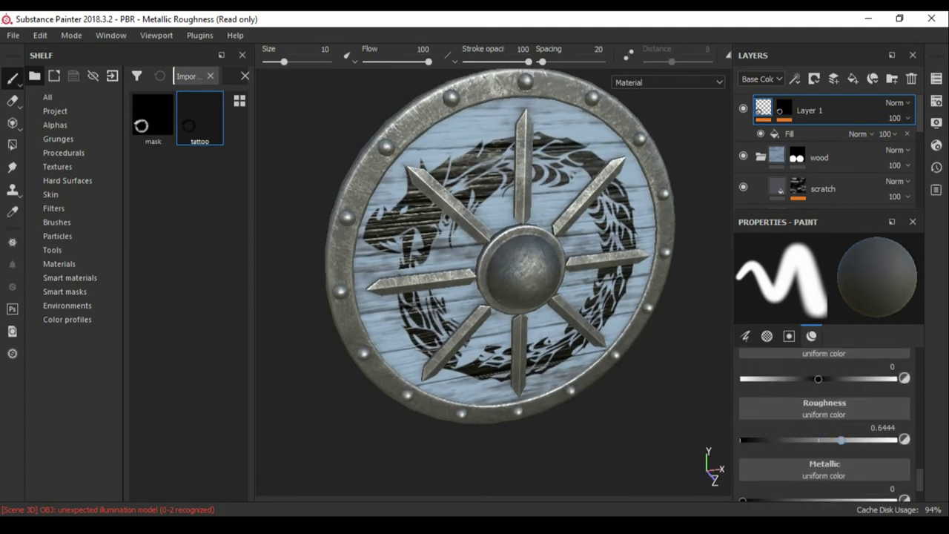
# Lower the emblem fill's roughness to 0.4844, trying and then removing a base-colour Levels adjustment
pyautogui.click(789, 133)
pyautogui.click(809, 110)
pyautogui.click(789, 134)
pyautogui.scroll(-3, 823, 370)
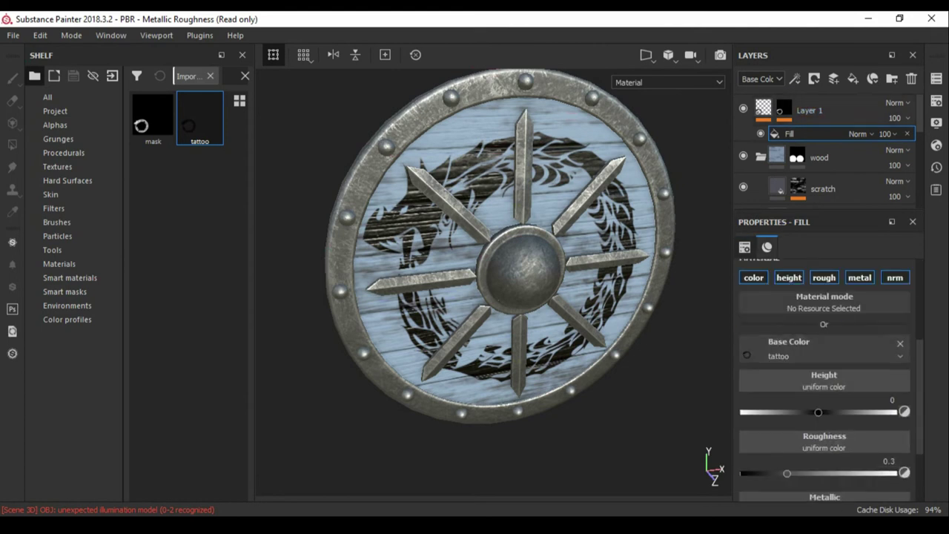
pyautogui.moveTo(824, 473); pyautogui.dragTo(815, 472)
pyautogui.keyDown('alt'); pyautogui.moveTo(512, 260); pyautogui.dragTo(527, 259); pyautogui.keyUp('alt')
pyautogui.click(795, 78)
pyautogui.click(817, 147)
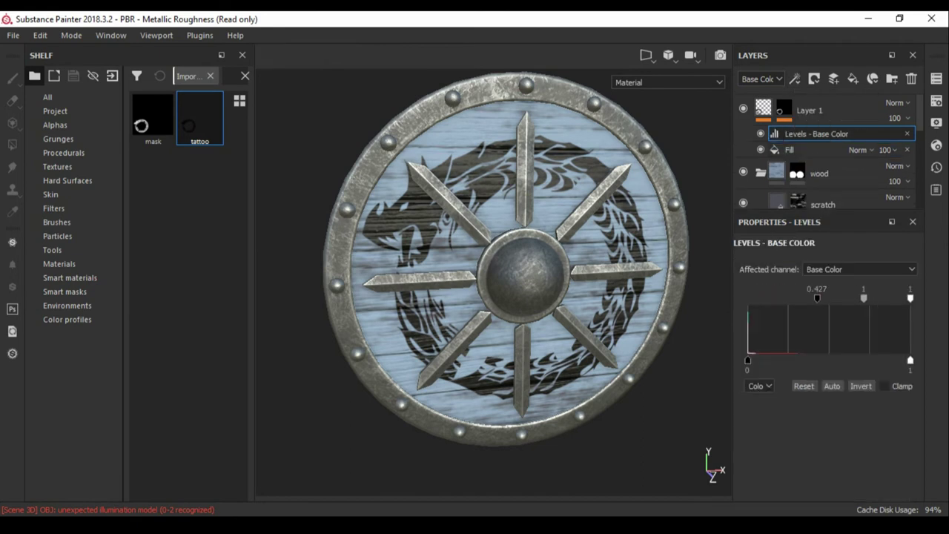
pyautogui.click(906, 134)
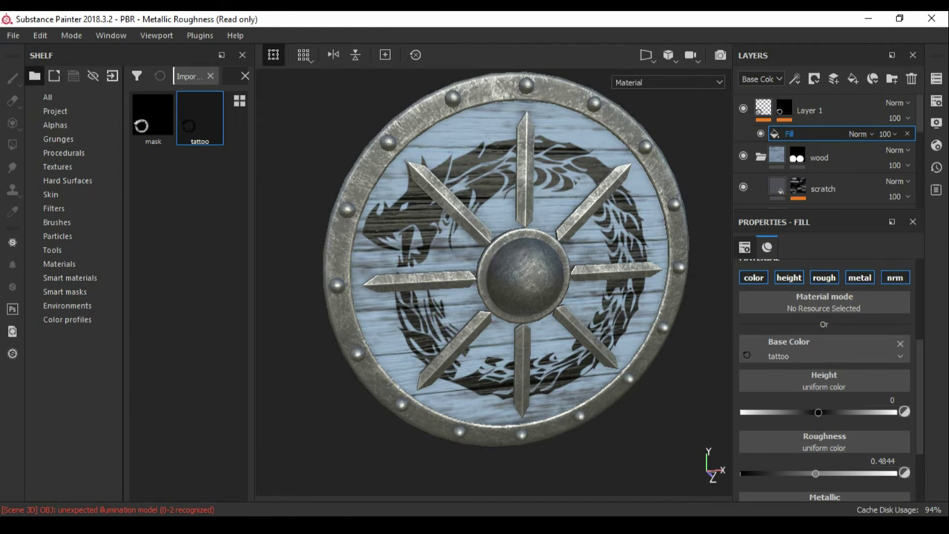
# View the shield from the lower left in the Iray render preview, then return to the paint view
pyautogui.scroll(-2, 823, 371)
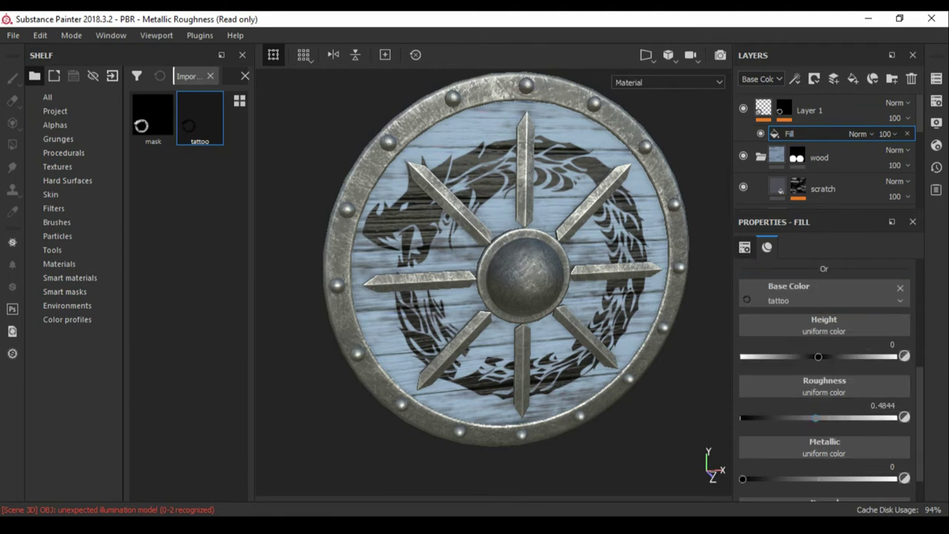
pyautogui.keyDown('alt'); pyautogui.moveTo(489, 281); pyautogui.dragTo(444, 266); pyautogui.keyUp('alt')
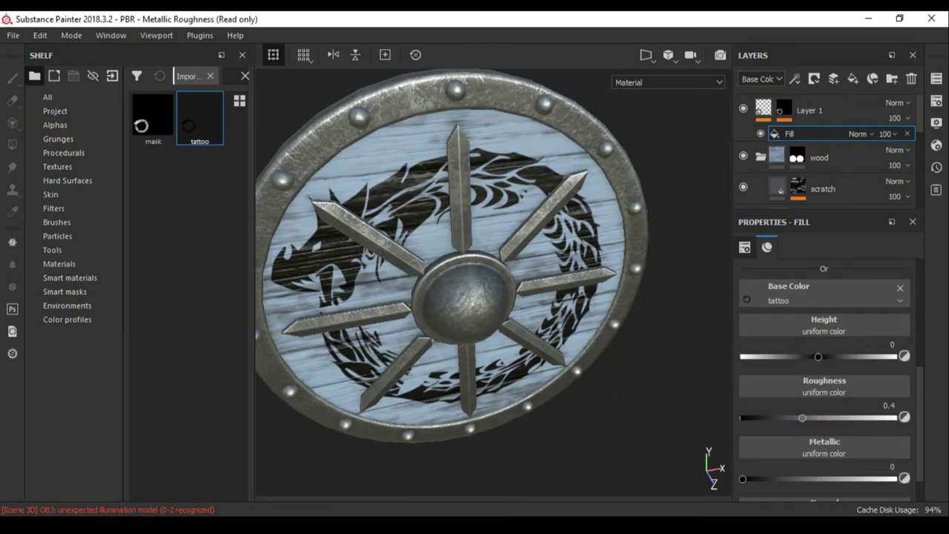
pyautogui.press('F10')
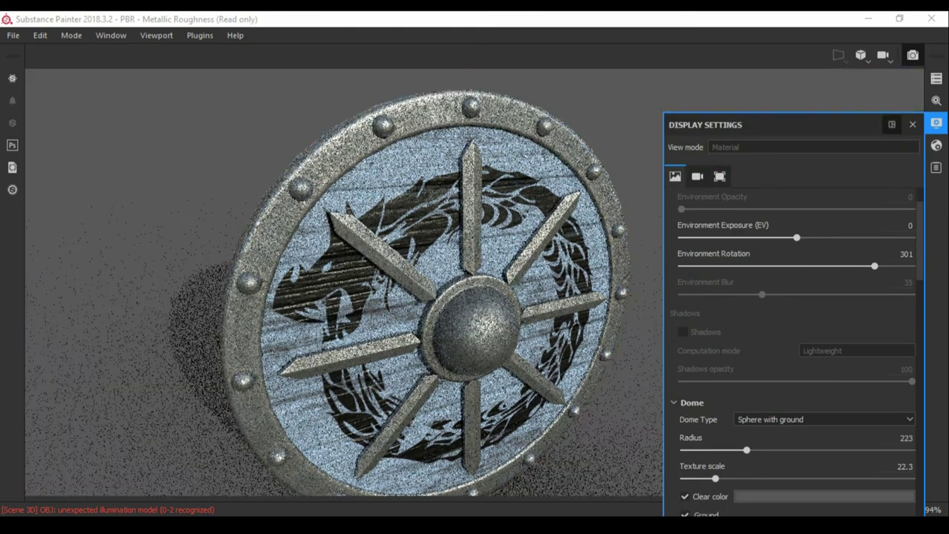
pyautogui.press('F9')
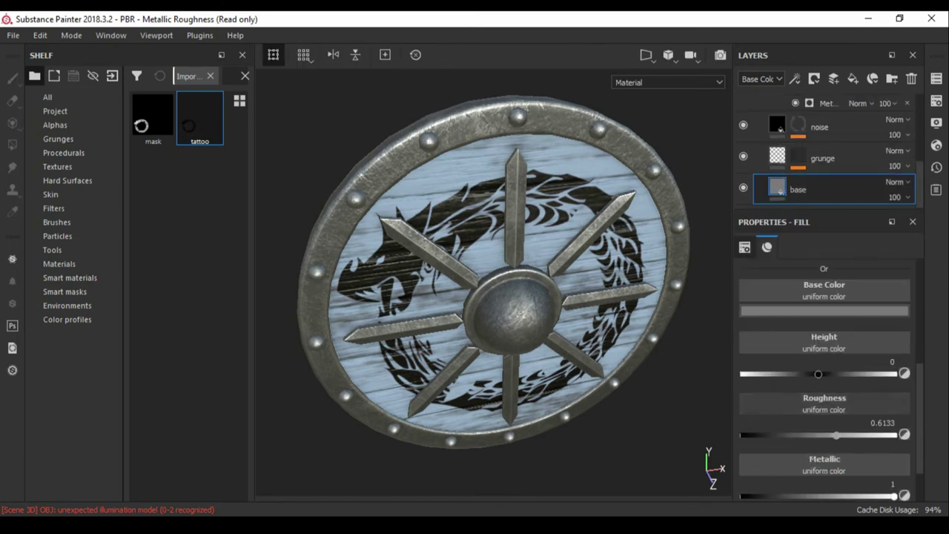
# Add a Paint effect to the scratch mask and paint Scratches 4 strokes over the central boss
pyautogui.click(823, 311)
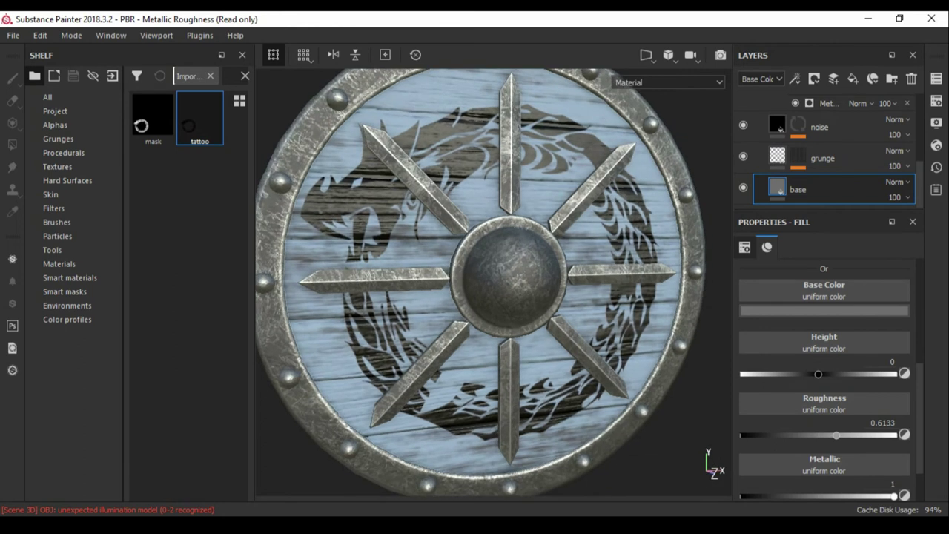
pyautogui.click(833, 142)
pyautogui.click(794, 79)
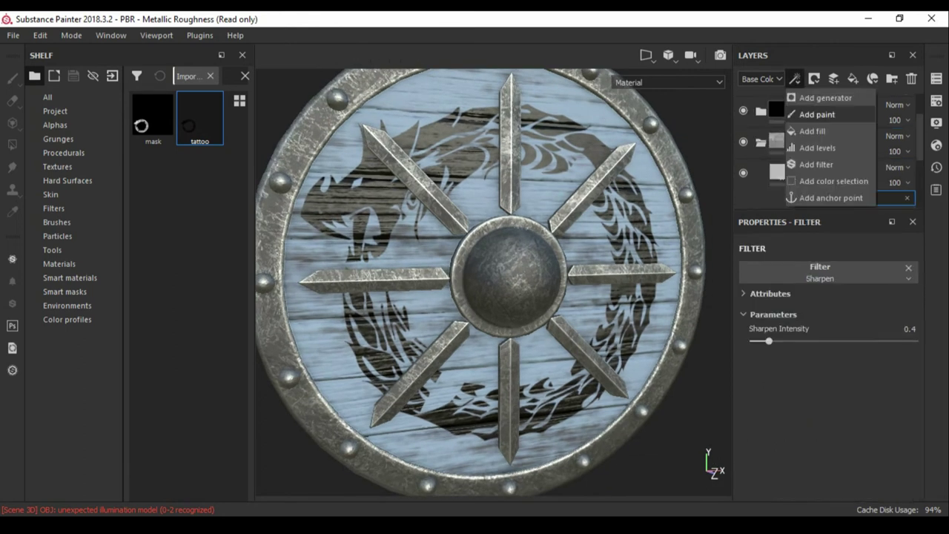
pyautogui.click(823, 112)
pyautogui.click(58, 222)
pyautogui.scroll(-5, 186, 297)
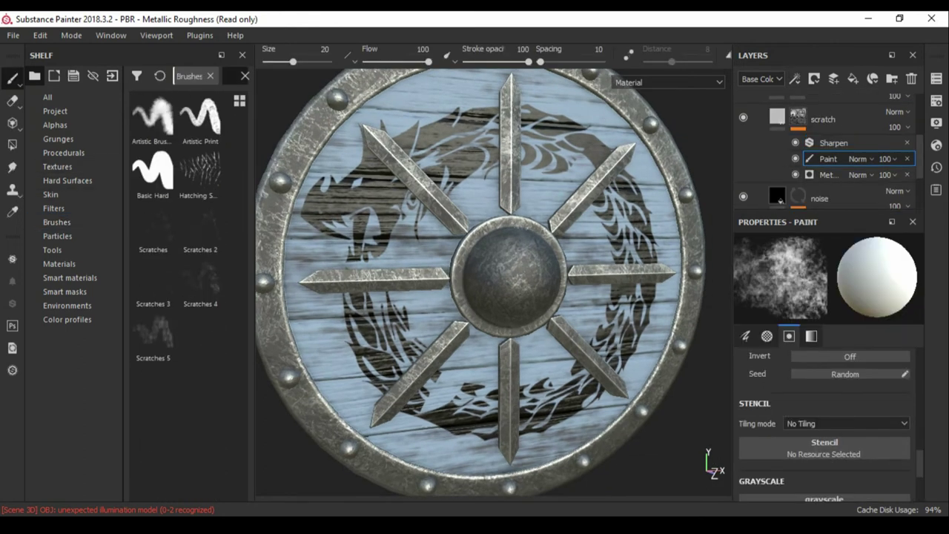
pyautogui.click(153, 170)
pyautogui.click(200, 170)
pyautogui.scroll(2, 526, 282)
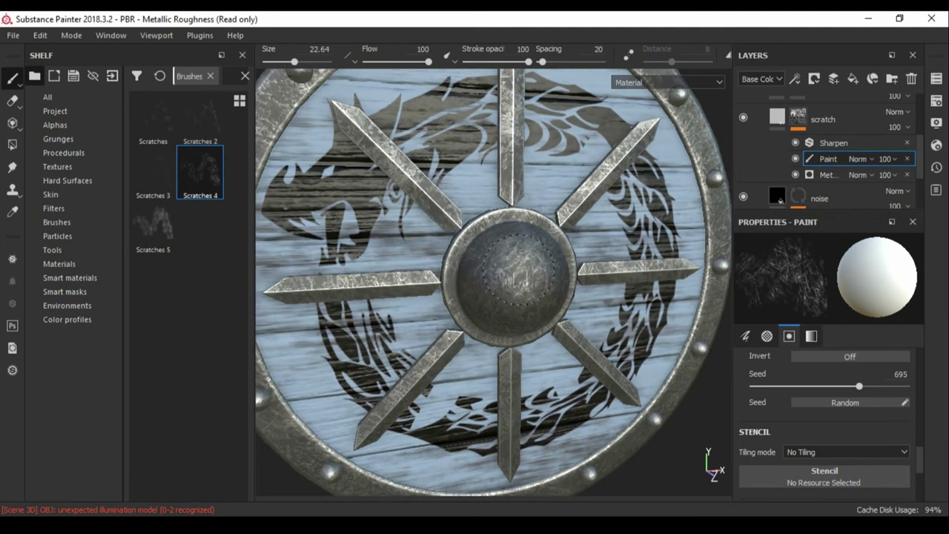
pyautogui.keyDown('alt'); pyautogui.moveTo(487, 281); pyautogui.dragTo(530, 281); pyautogui.keyUp('alt')
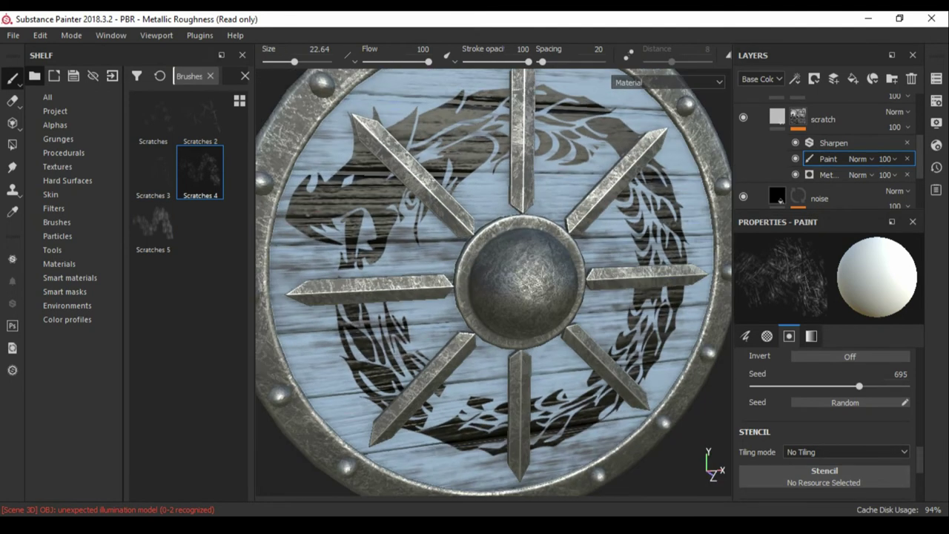
# Reset the scratch fill's Height to 0 and rotate the environment lighting around the shield
pyautogui.click(823, 119)
pyautogui.moveTo(814, 374); pyautogui.dragTo(817, 374)
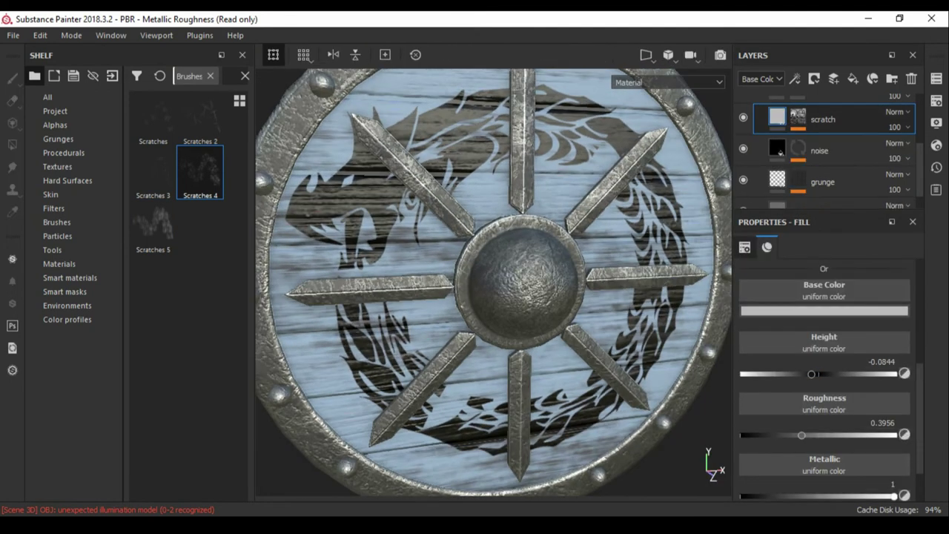
pyautogui.scroll(-2, 519, 282)
pyautogui.keyDown('alt'); pyautogui.moveTo(519, 282); pyautogui.dragTo(541, 281); pyautogui.keyUp('alt')
pyautogui.scroll(2, 823, 149)
pyautogui.keyDown('shift'); pyautogui.moveTo(519, 282); pyautogui.dragTo(563, 282, button='right'); pyautogui.keyUp('shift')
pyautogui.keyDown('alt'); pyautogui.moveTo(518, 282); pyautogui.dragTo(467, 239, button='middle'); pyautogui.keyUp('alt')
# Pick the Dirt 1 brush and dab a stroke onto the shield
pyautogui.click(57, 222)
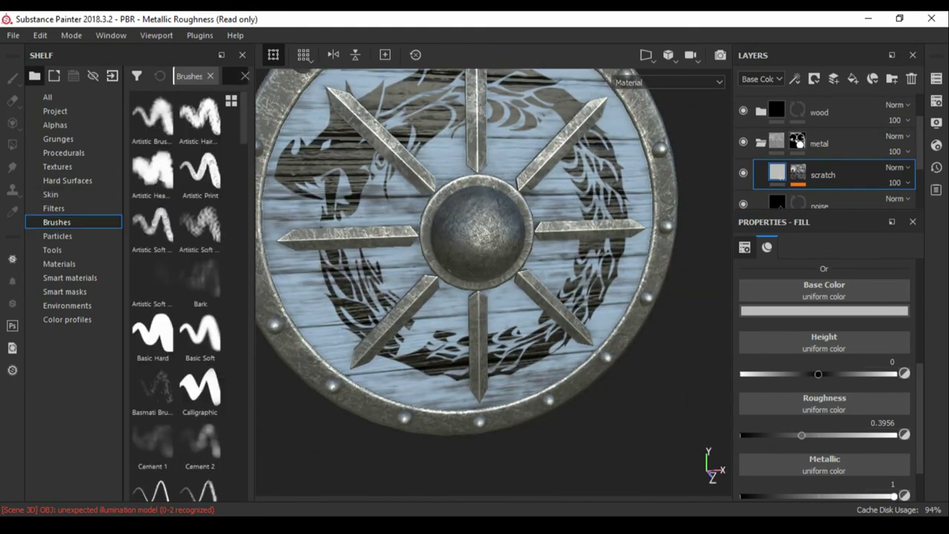
pyautogui.scroll(-5, 178, 296)
pyautogui.click(200, 137)
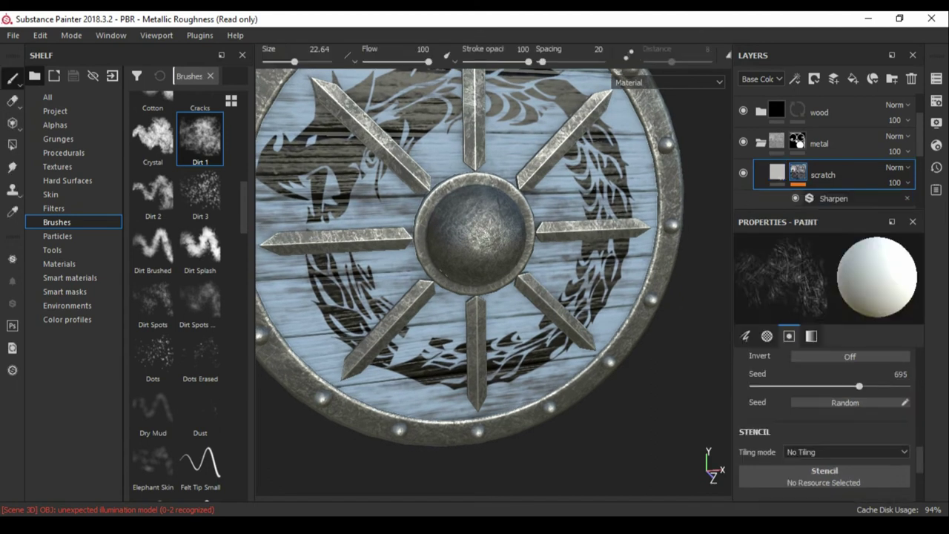
pyautogui.scroll(-2, 823, 148)
pyautogui.moveTo(459, 244)
pyautogui.keyDown('alt'); pyautogui.mouseDown()
pyautogui.moveTo(489, 245)
pyautogui.moveTo(519, 215)
pyautogui.moveTo(474, 252)
pyautogui.mouseUp(); pyautogui.keyUp('alt')
pyautogui.scroll(-3, 490, 266)
# Add a dark brown fill layer above scratch and bring up the grunge textures in the shelf
pyautogui.click(852, 78)
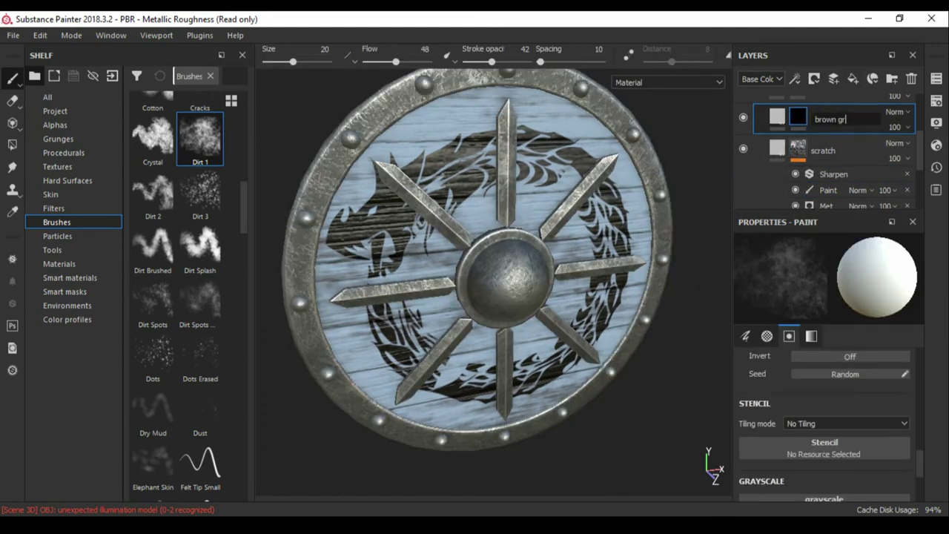
pyautogui.click(777, 116)
pyautogui.click(822, 310)
pyautogui.click(773, 400)
pyautogui.moveTo(773, 400); pyautogui.dragTo(803, 435)
pyautogui.scroll(-2, 823, 370)
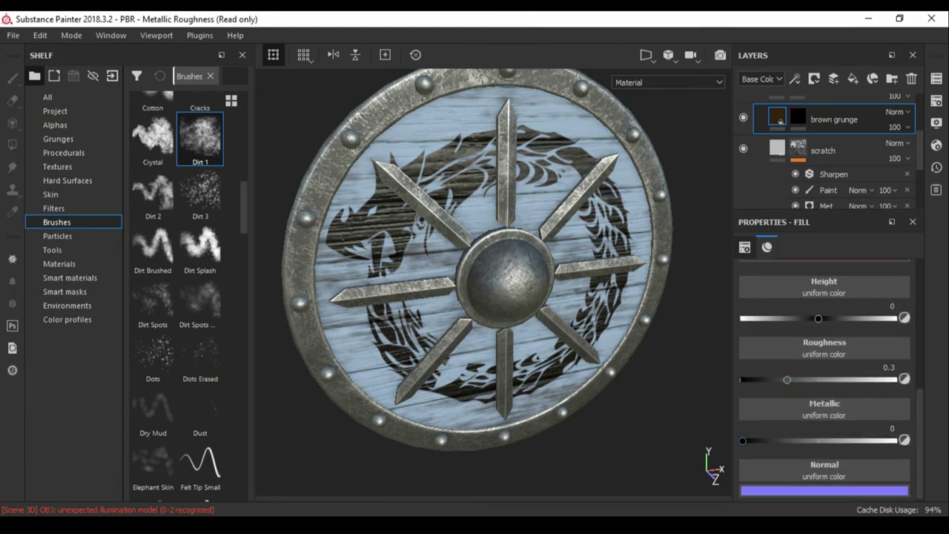
pyautogui.click(47, 97)
pyautogui.click(55, 124)
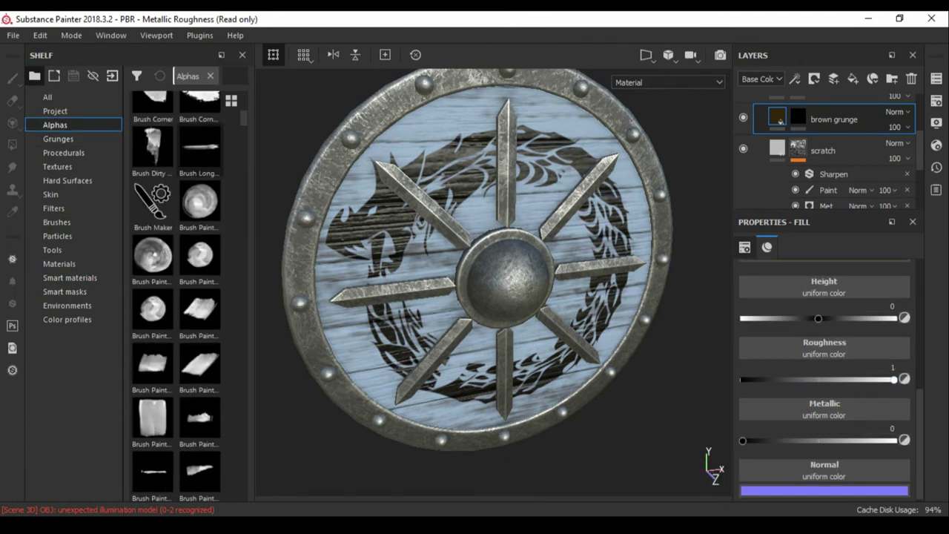
pyautogui.click(58, 138)
pyautogui.scroll(5, 200, 226)
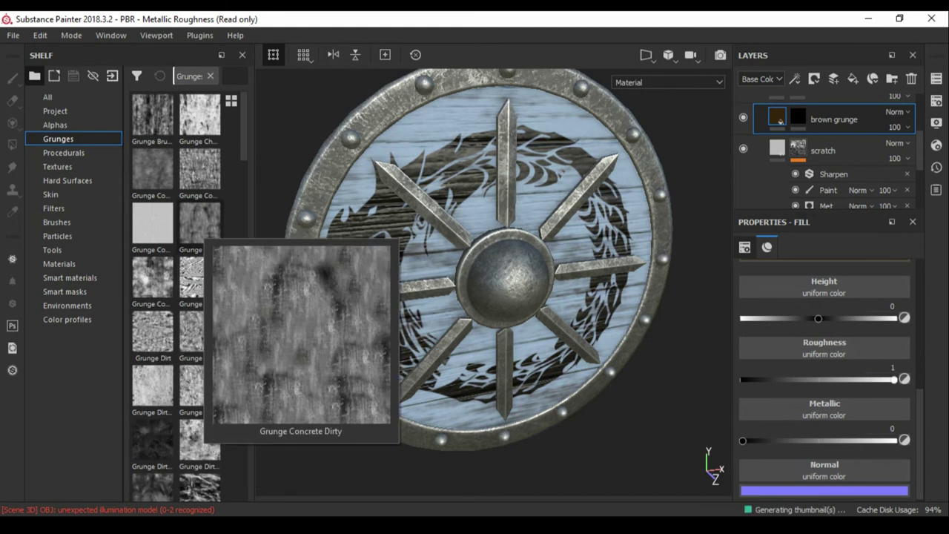
# Fill the brown grunge mask with Grunge Dirt Muddy and adjust its balance and contrast
pyautogui.rightClick(779, 120)
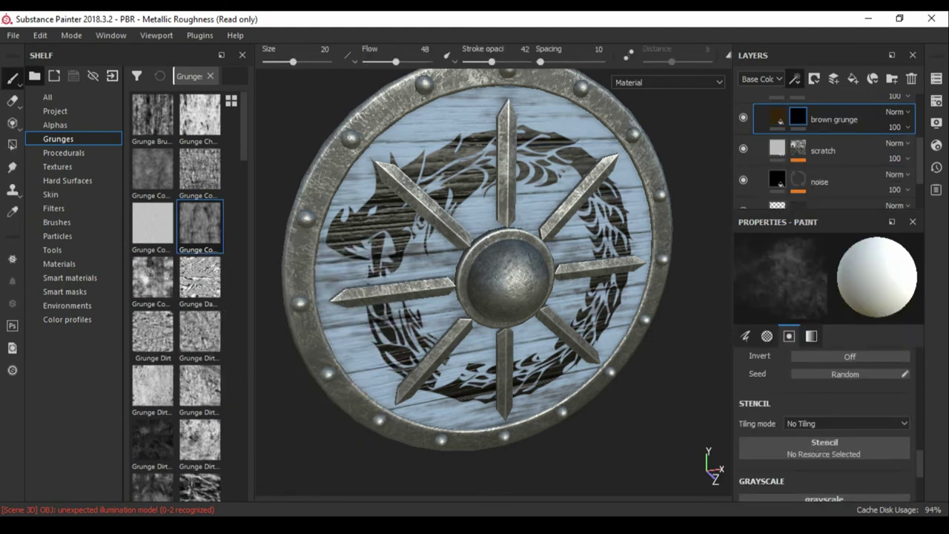
pyautogui.click(823, 129)
pyautogui.press('f')
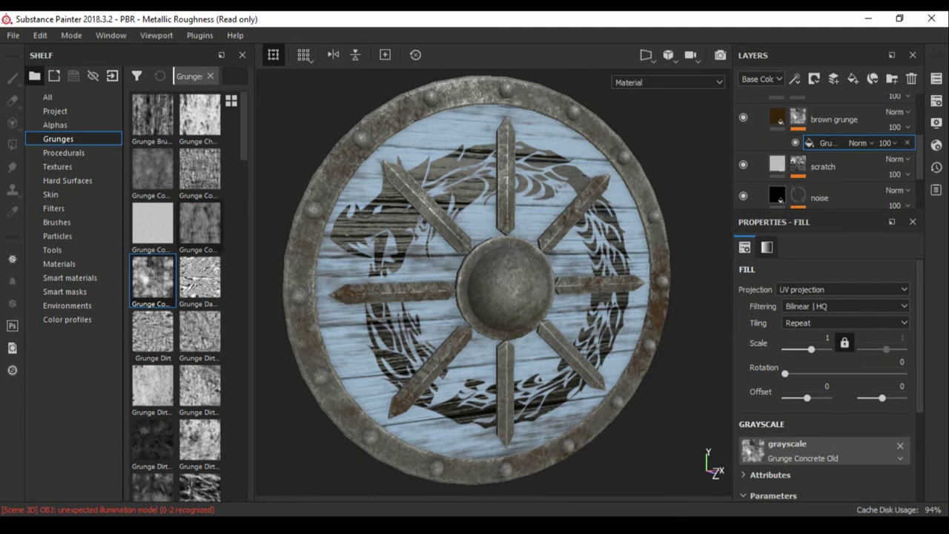
pyautogui.moveTo(153, 441); pyautogui.dragTo(752, 450)
pyautogui.keyDown('alt'); pyautogui.click(798, 117); pyautogui.keyUp('alt')
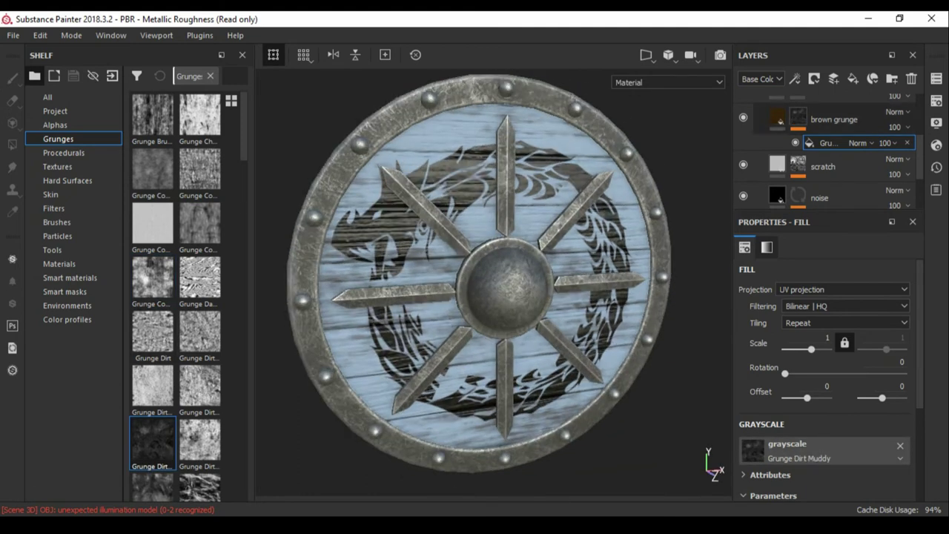
pyautogui.click(828, 142)
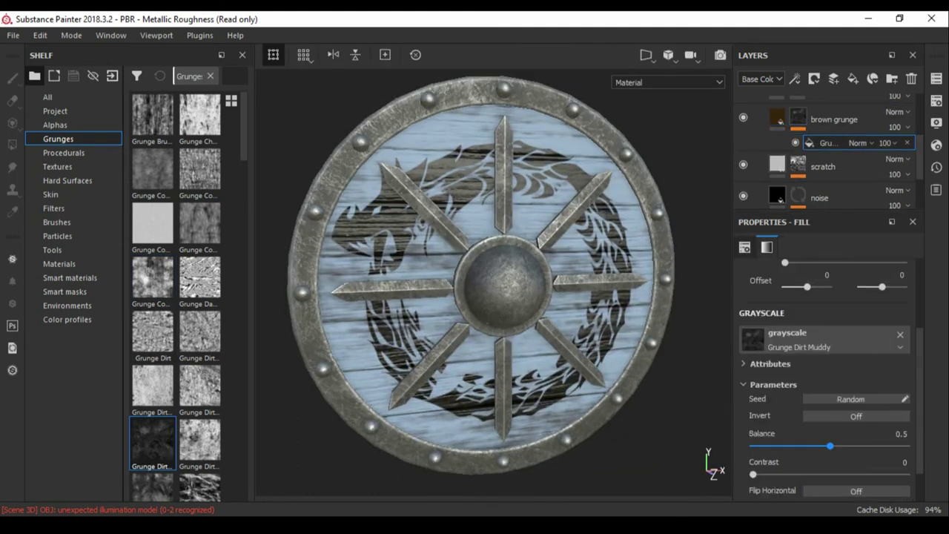
pyautogui.scroll(-1, 830, 378)
pyautogui.moveTo(752, 430); pyautogui.dragTo(781, 430)
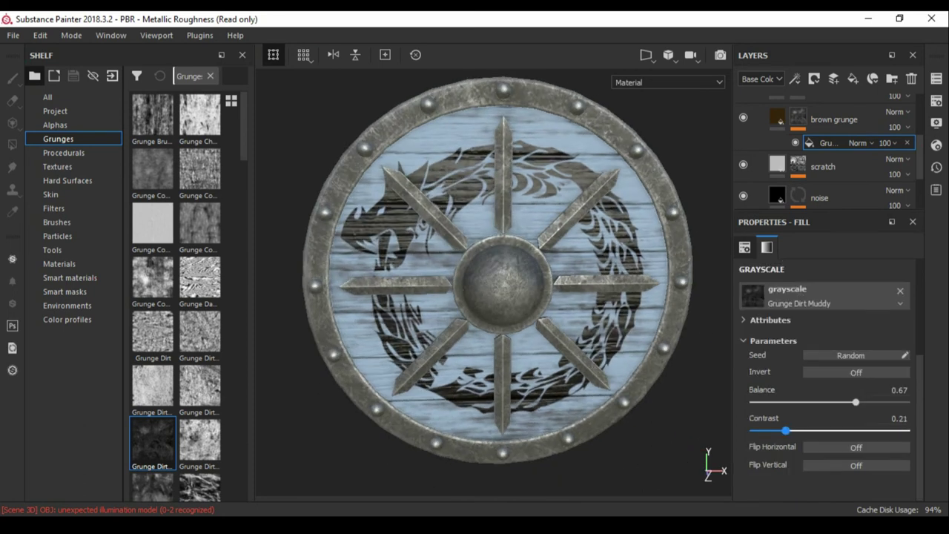
pyautogui.moveTo(490, 281)
pyautogui.keyDown('alt'); pyautogui.mouseDown()
pyautogui.moveTo(563, 281)
pyautogui.moveTo(490, 281)
pyautogui.mouseUp(); pyautogui.keyUp('alt')
pyautogui.keyDown('alt'); pyautogui.moveTo(489, 282); pyautogui.dragTo(563, 281, button='right'); pyautogui.keyUp('alt')
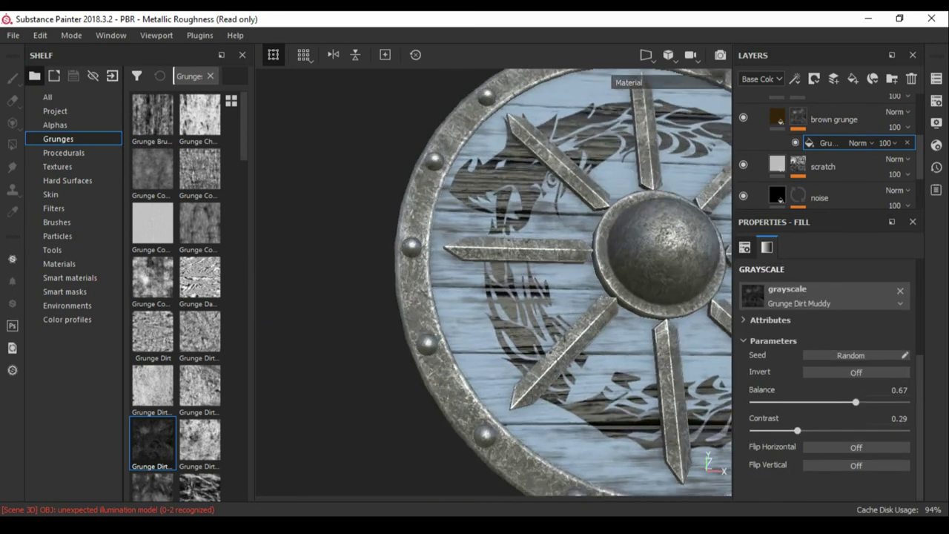
pyautogui.keyDown('alt'); pyautogui.moveTo(489, 281); pyautogui.dragTo(519, 282); pyautogui.keyUp('alt')
# Darken the dirt's base colour and check the result in the ray-traced F10 preview
pyautogui.click(834, 119)
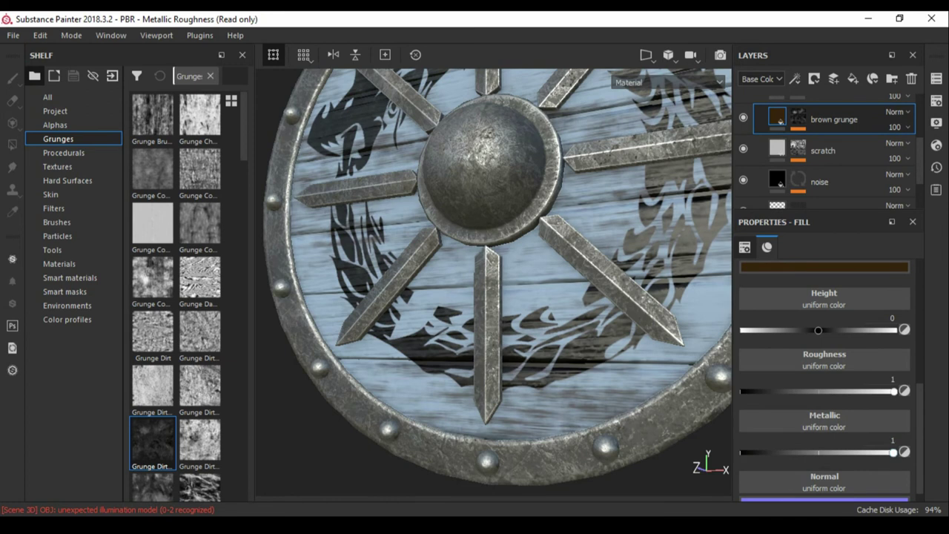
pyautogui.scroll(3, 823, 371)
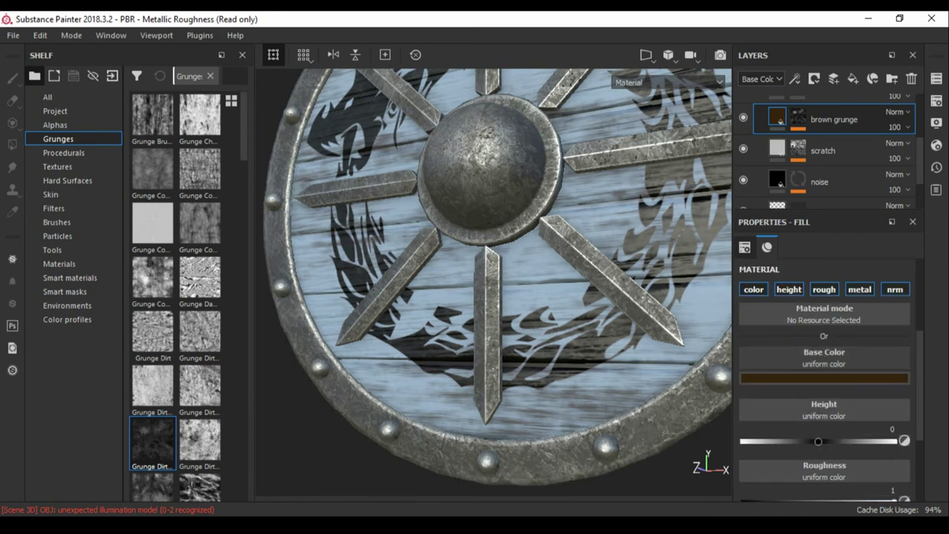
pyautogui.click(823, 378)
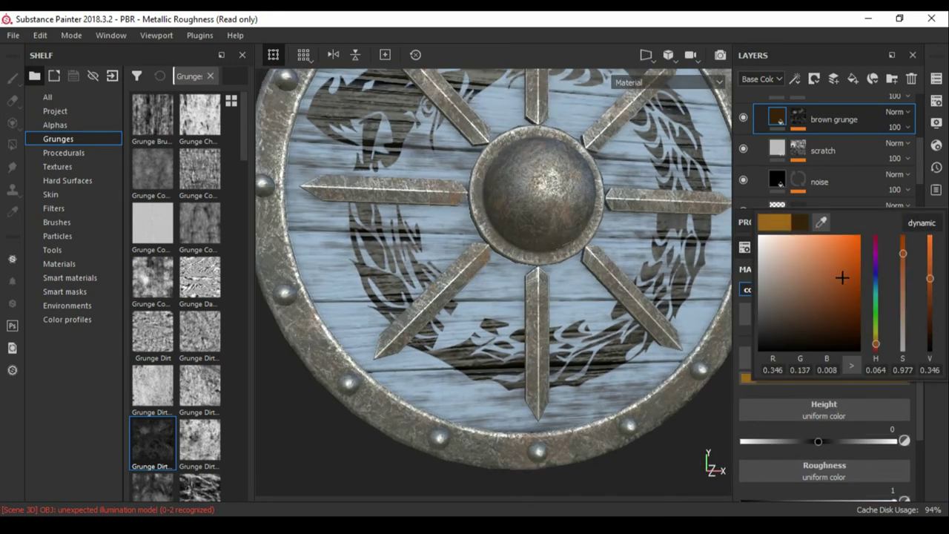
pyautogui.moveTo(842, 294); pyautogui.dragTo(848, 317)
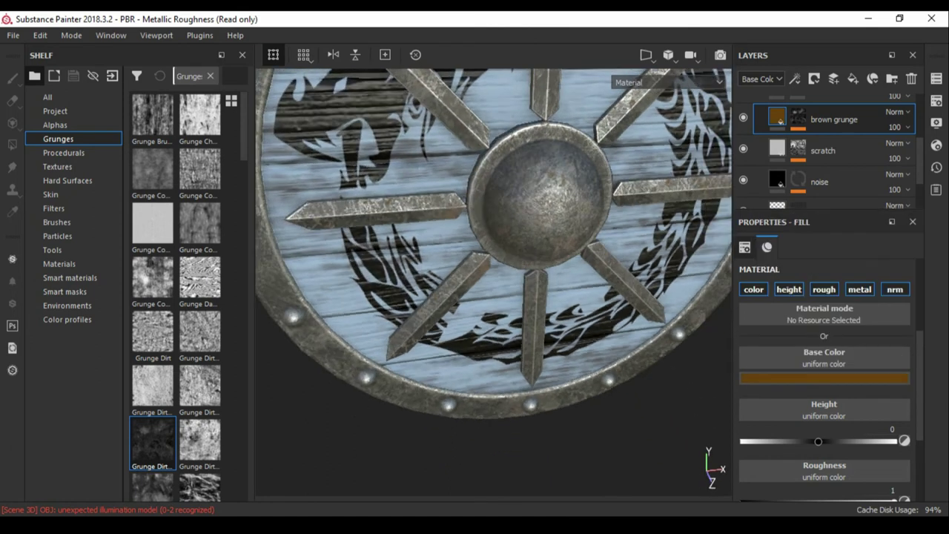
pyautogui.click(822, 378)
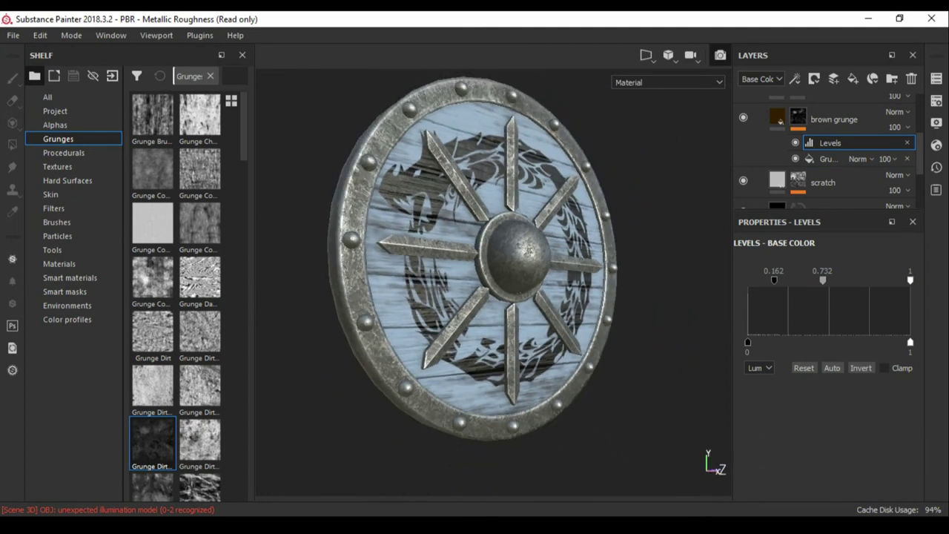
pyautogui.press('F10')
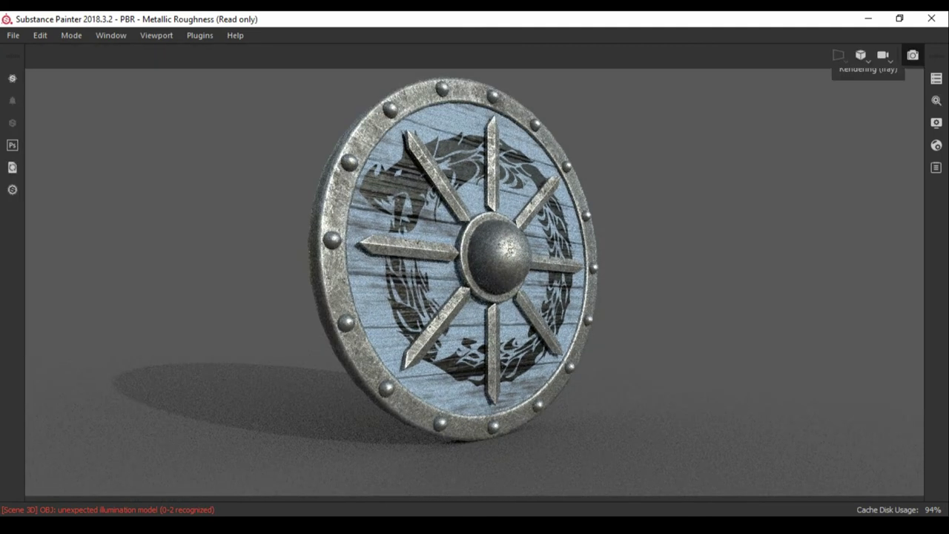
pyautogui.press('F10')
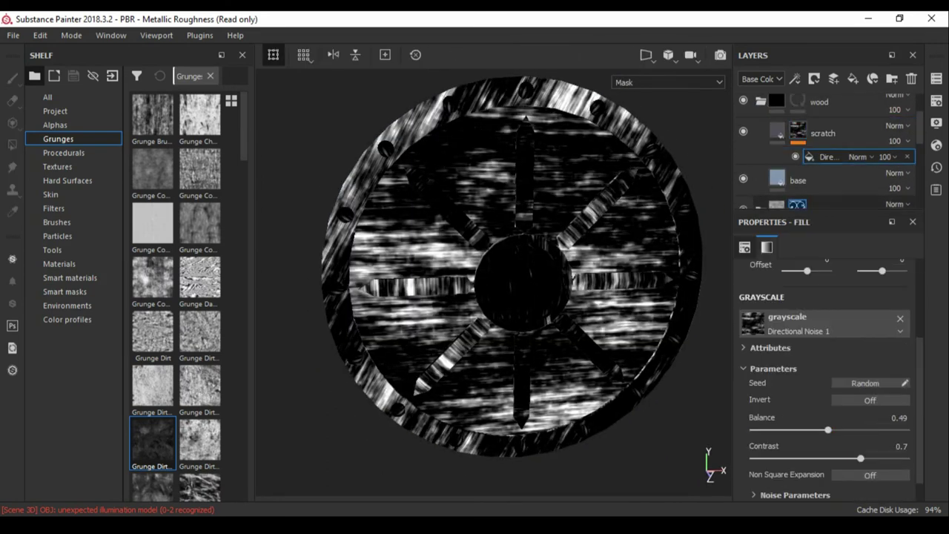
# Raise the scratch fill's height to 0.2267 and lighten its colour to beige
pyautogui.scroll(-2, 823, 370)
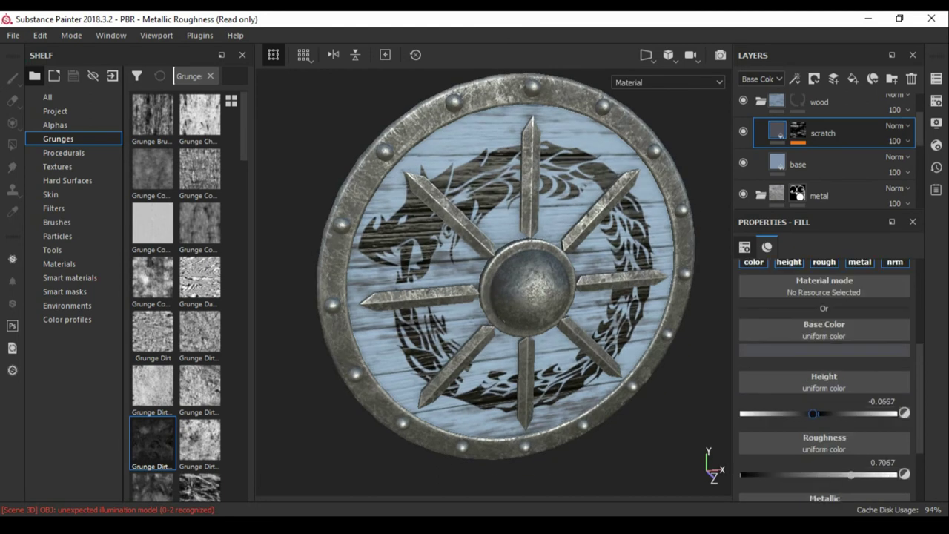
pyautogui.moveTo(813, 413); pyautogui.dragTo(835, 412)
pyautogui.click(823, 350)
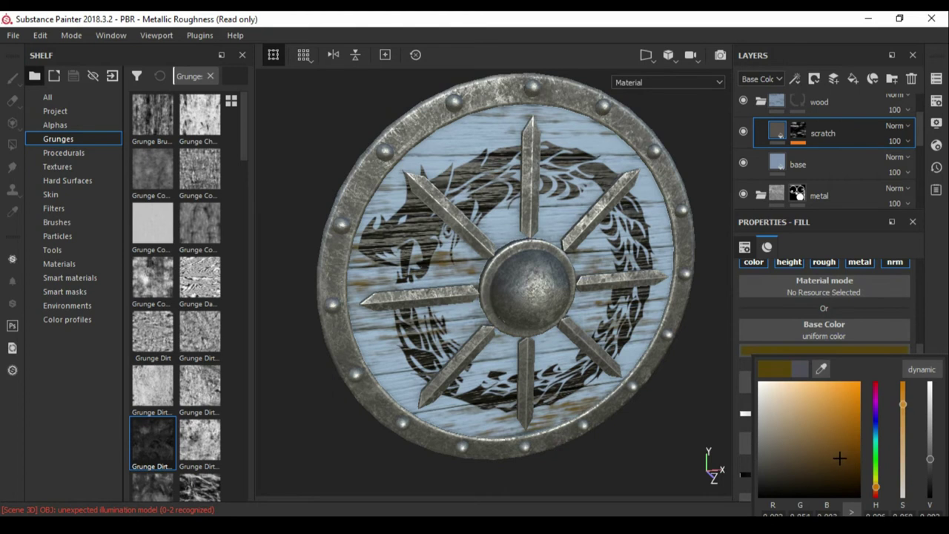
pyautogui.moveTo(821, 433); pyautogui.dragTo(791, 426)
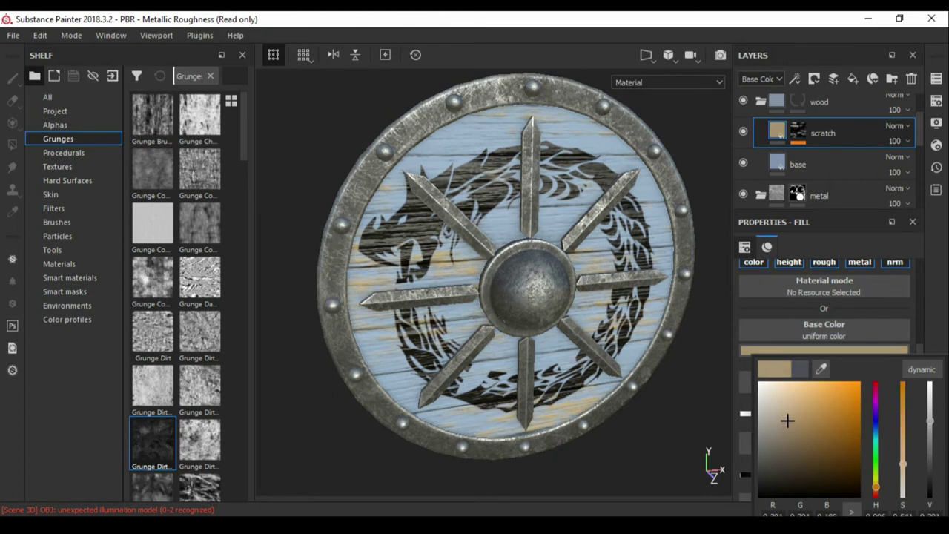
# Reset the scratch layer's mask to black through its layer options
pyautogui.rightClick(796, 130)
pyautogui.click(824, 129)
pyautogui.rightClick(797, 132)
pyautogui.click(776, 164)
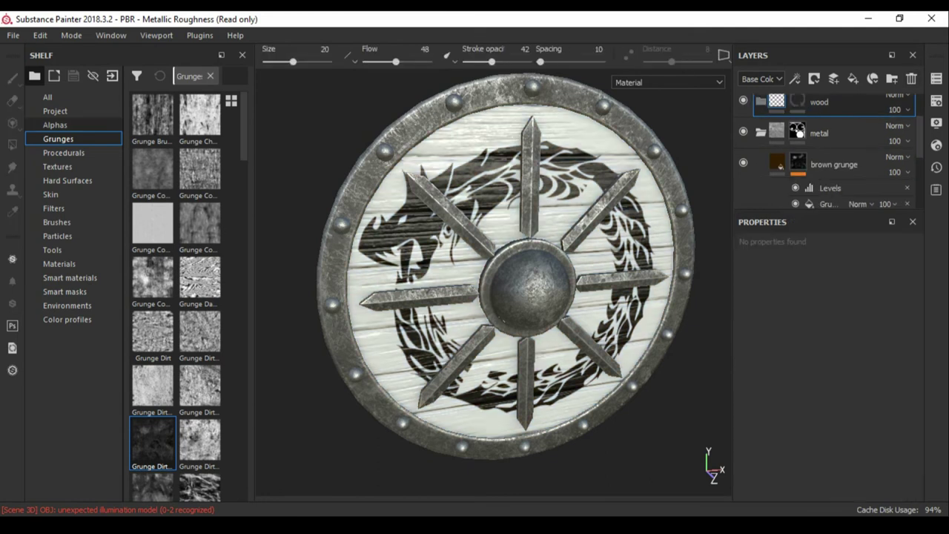
# Apply the Wood Rough material to the wood group and add a fill layer above it
pyautogui.click(47, 97)
pyautogui.click(60, 263)
pyautogui.click(70, 277)
pyautogui.click(60, 263)
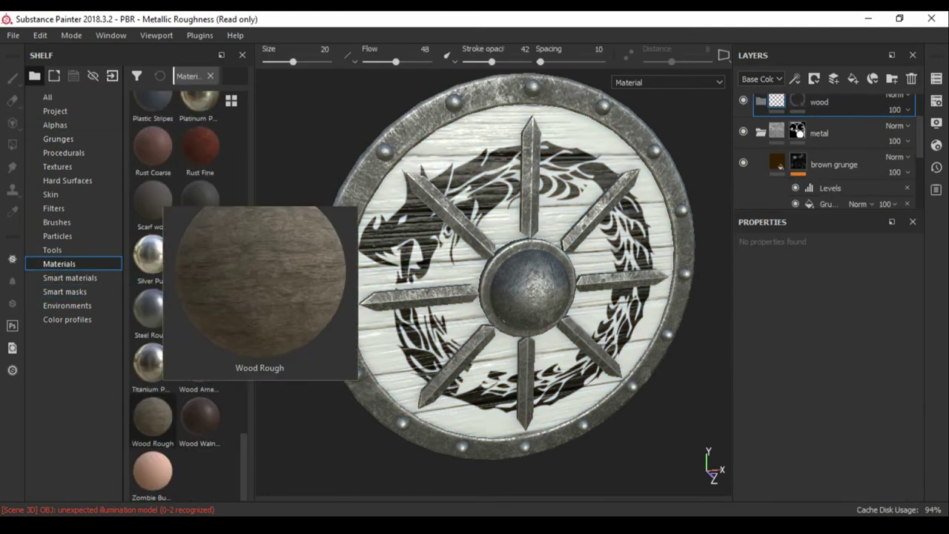
pyautogui.moveTo(153, 419); pyautogui.dragTo(823, 112)
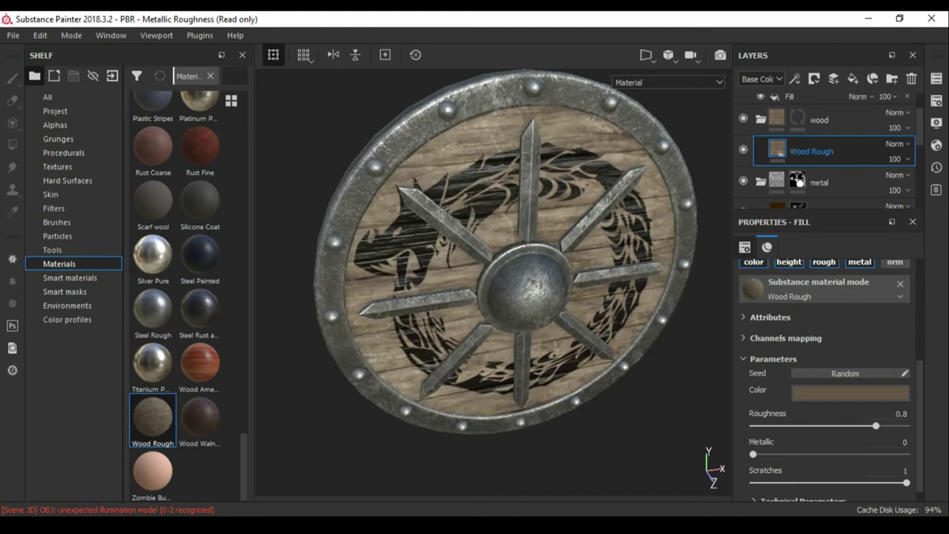
pyautogui.click(852, 79)
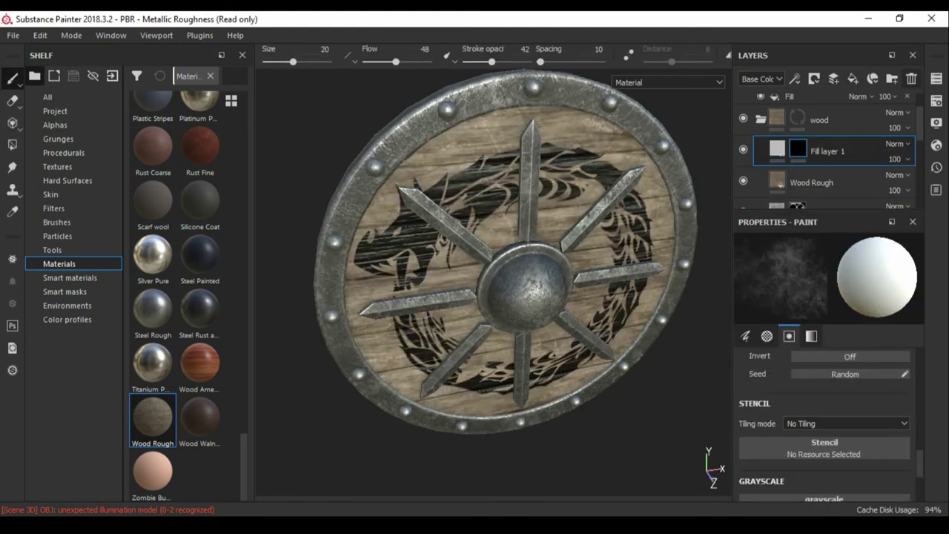
# Recreate the fill layer above Wood Rough and mask it with Grunge Paint Scratched
pyautogui.hotkey('ctrl', 'z')
pyautogui.click(852, 78)
pyautogui.write('scratch')
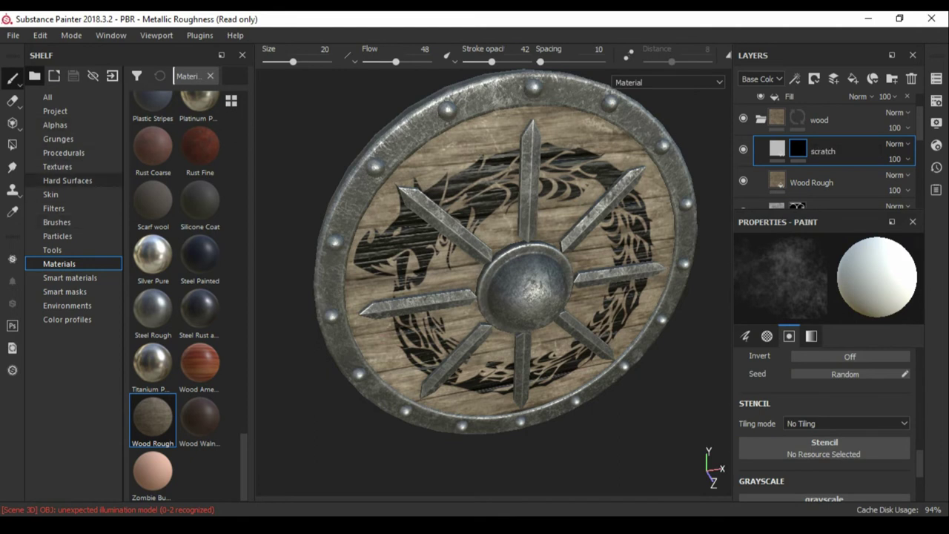
pyautogui.click(210, 75)
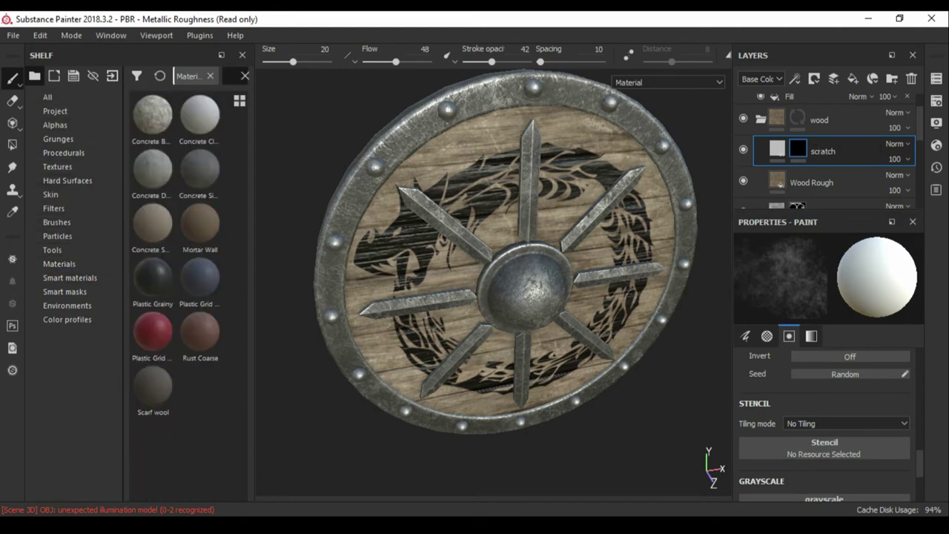
pyautogui.write('scratc')
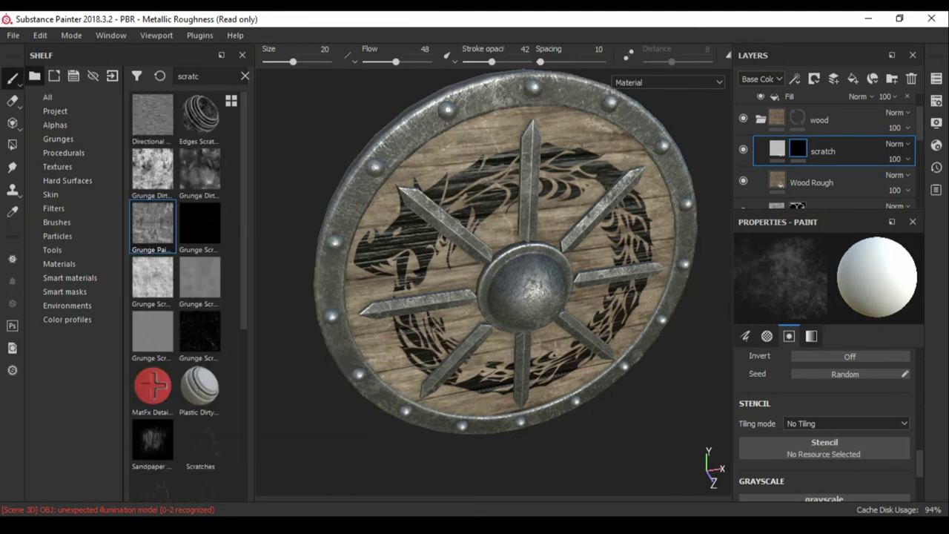
pyautogui.moveTo(152, 222); pyautogui.dragTo(797, 148)
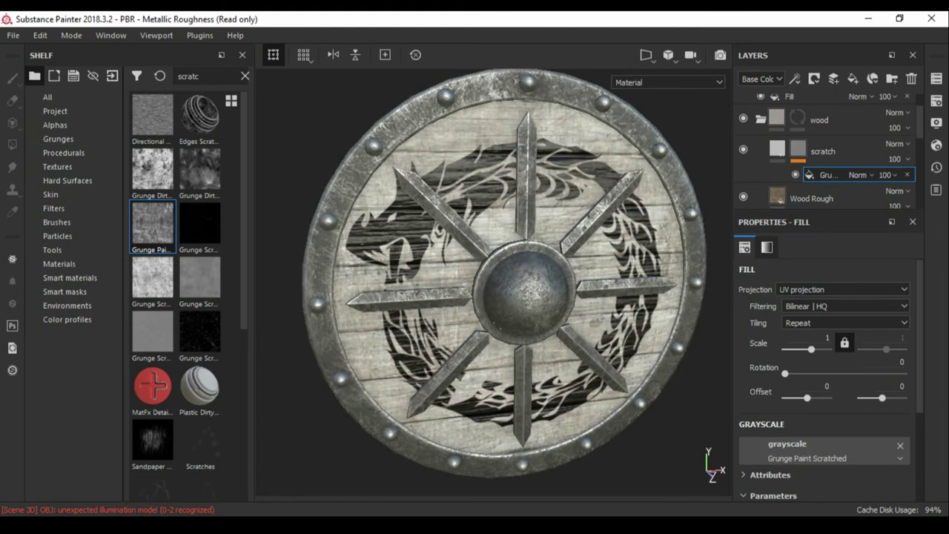
pyautogui.scroll(-3, 822, 371)
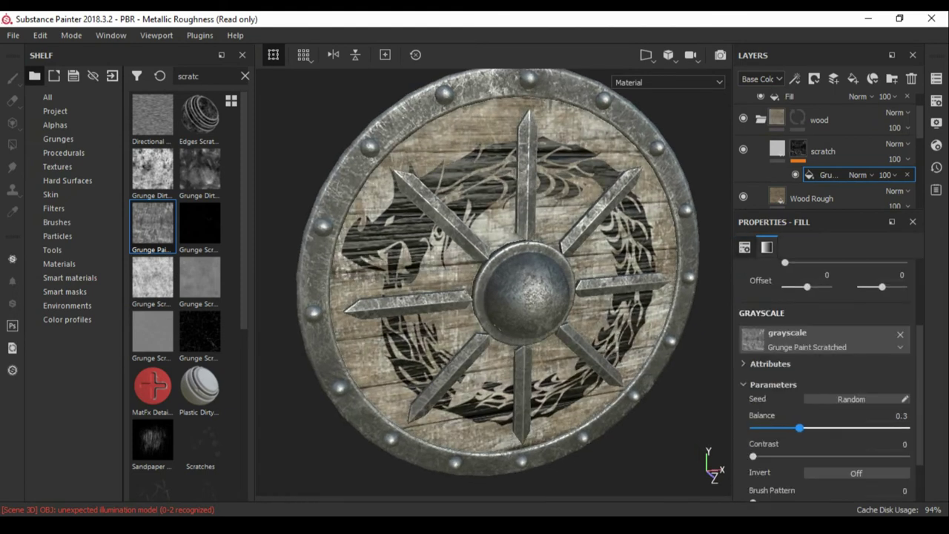
# Make the scratch layer dark brown, review its grunge mask, and add a new fill layer above
pyautogui.click(776, 149)
pyautogui.click(824, 403)
pyautogui.moveTo(759, 306); pyautogui.dragTo(781, 324)
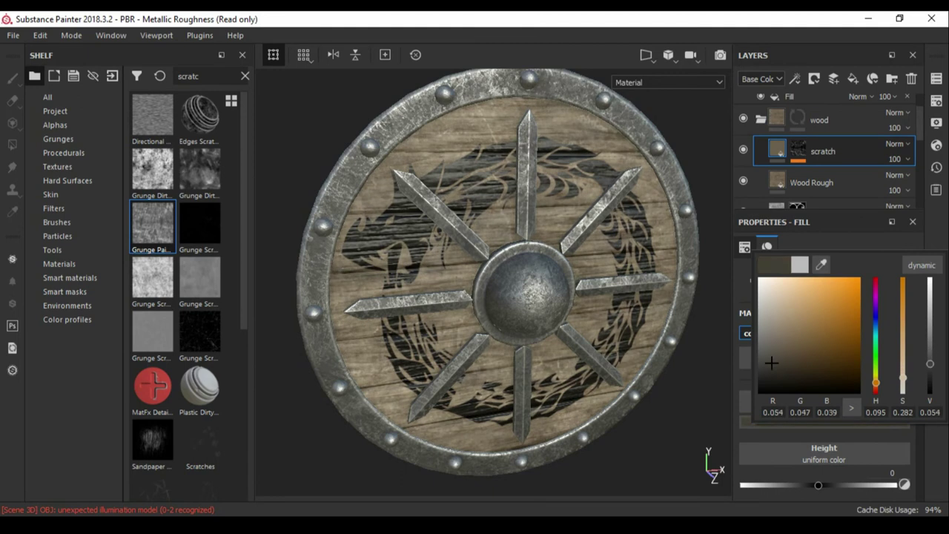
pyautogui.moveTo(836, 369); pyautogui.dragTo(802, 359)
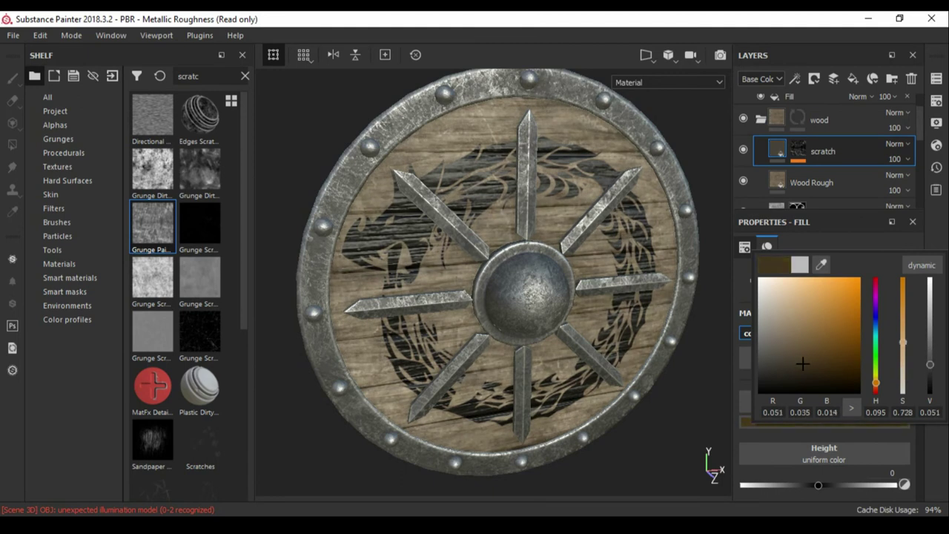
pyautogui.click(797, 151)
pyautogui.click(827, 175)
pyautogui.click(777, 150)
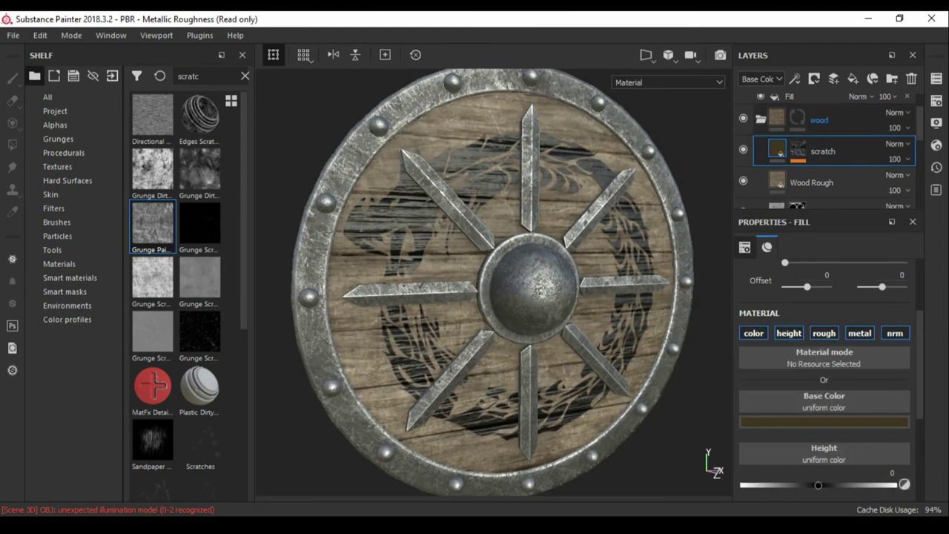
pyautogui.rightClick(770, 150)
pyautogui.click(804, 165)
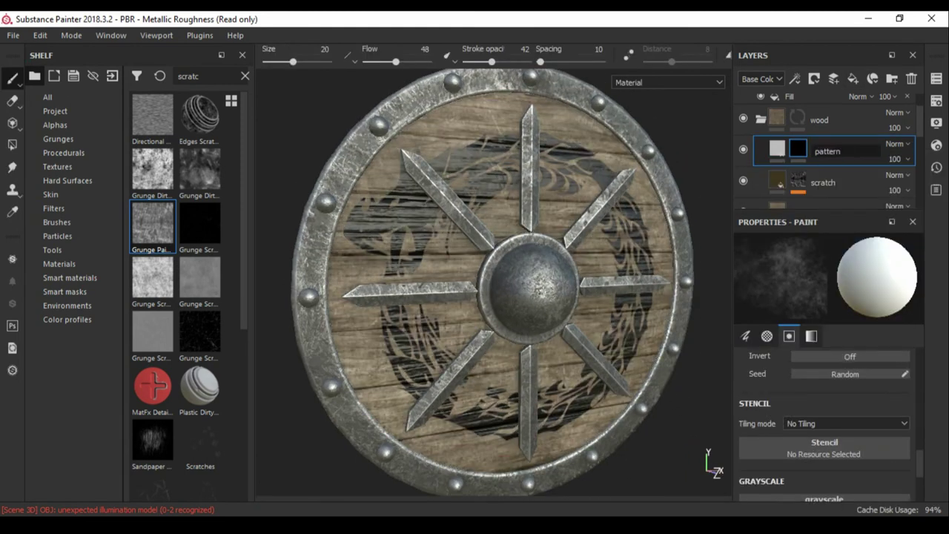
# Name the new layer pattern and give its mask a fill effect with Directional Noise 4
pyautogui.press('Return')
pyautogui.keyDown('alt'); pyautogui.moveTo(489, 282); pyautogui.dragTo(460, 267); pyautogui.keyUp('alt')
pyautogui.write('di')
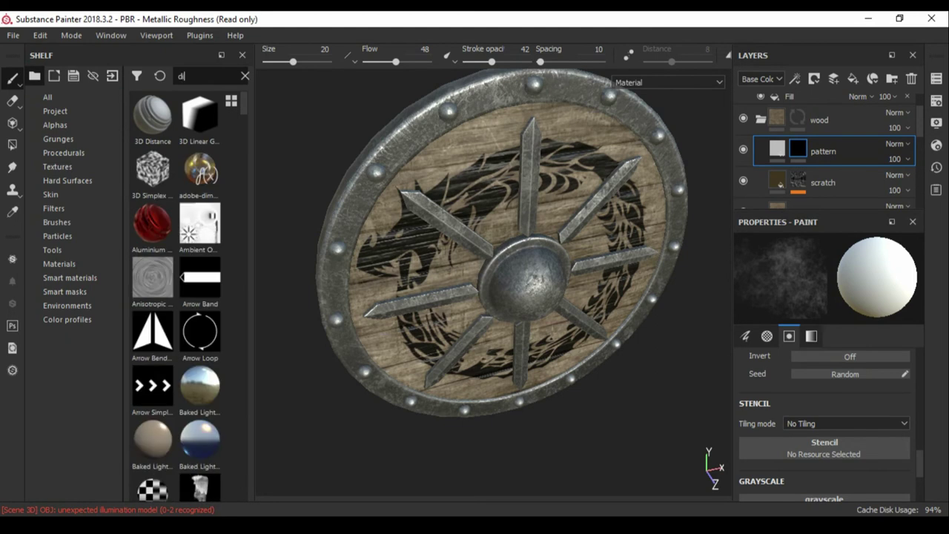
pyautogui.write('re')
pyautogui.click(795, 78)
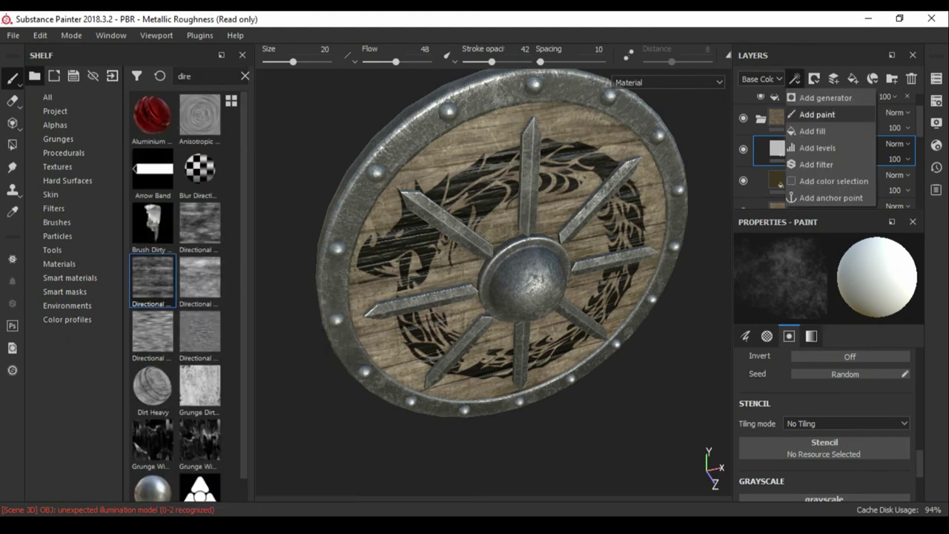
pyautogui.click(812, 131)
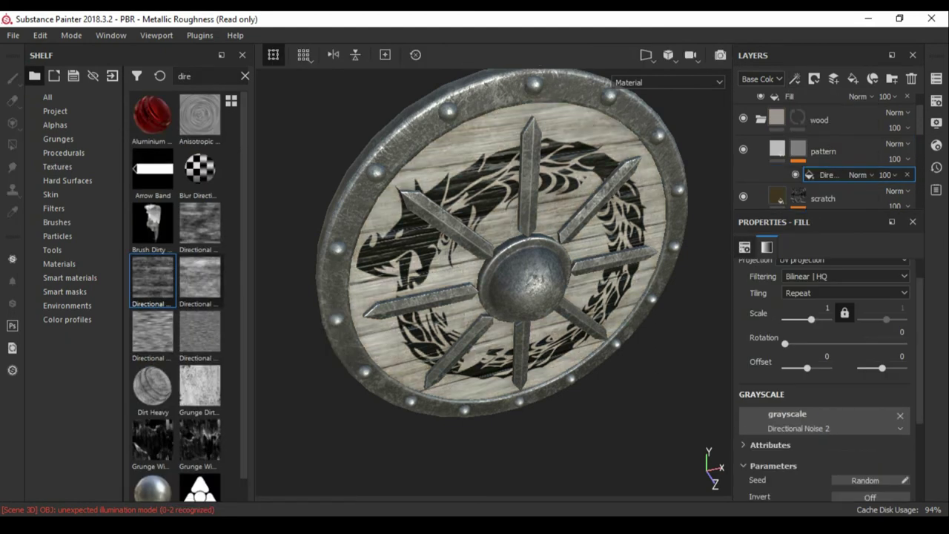
pyautogui.moveTo(152, 334); pyautogui.dragTo(823, 418)
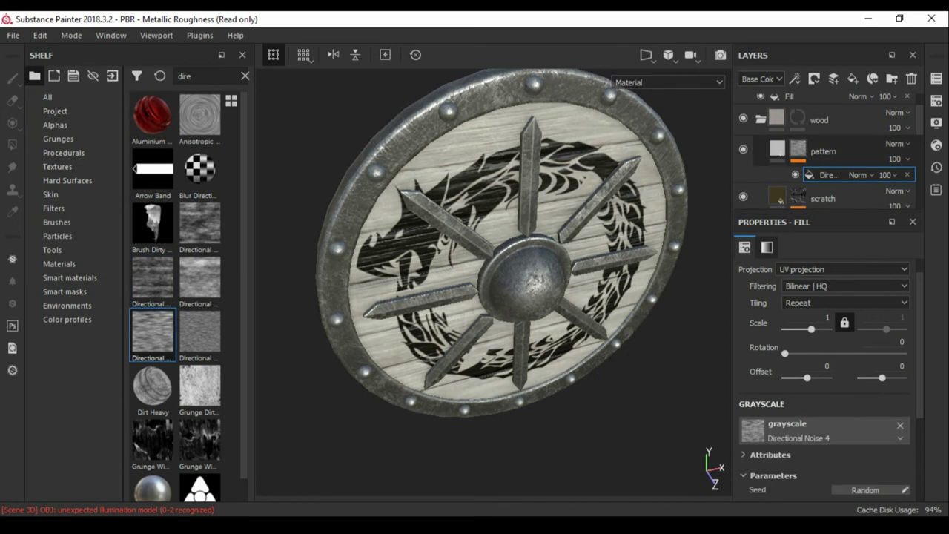
# Switch the pattern mask to Directional Noise 2 at scale 2.77 and tune its balance
pyautogui.keyDown('alt'); pyautogui.click(797, 151); pyautogui.keyUp('alt')
pyautogui.click(826, 175)
pyautogui.moveTo(811, 329); pyautogui.dragTo(813, 328)
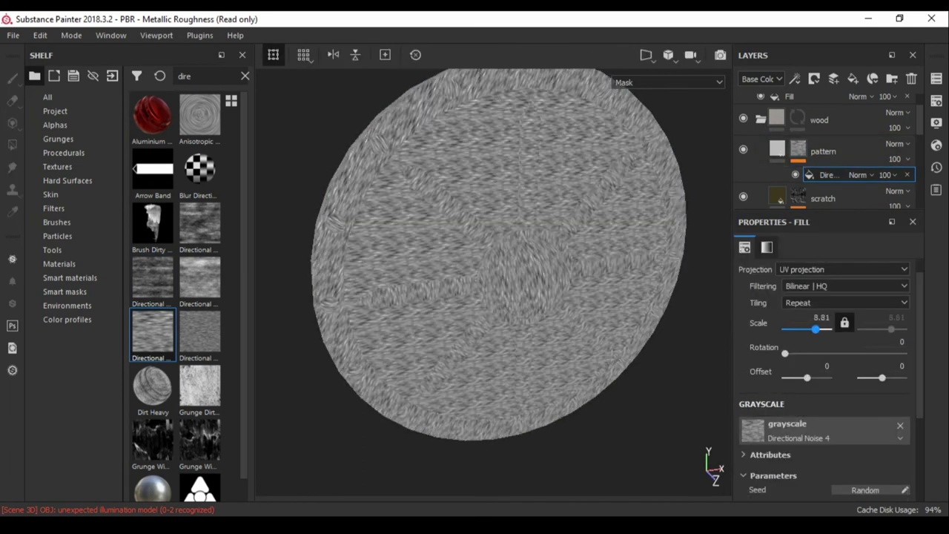
pyautogui.moveTo(153, 280); pyautogui.dragTo(752, 430)
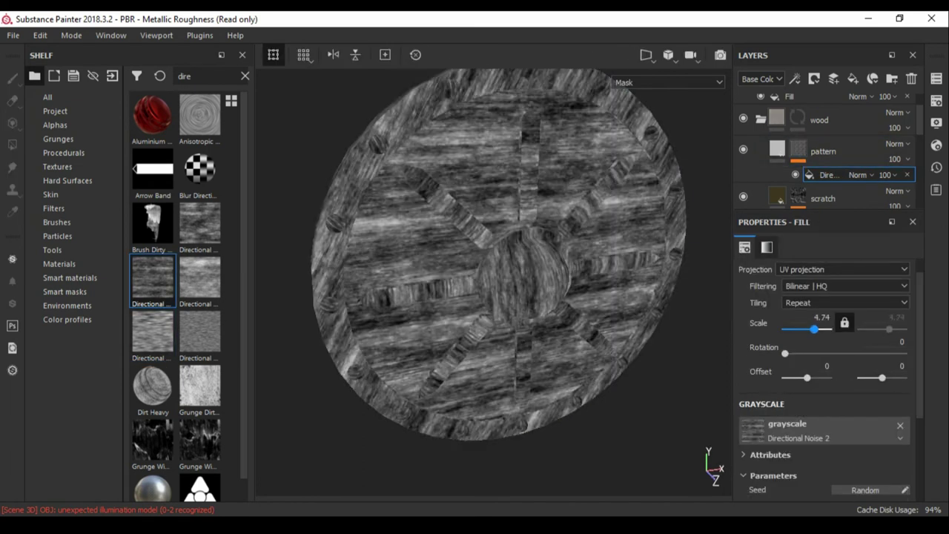
pyautogui.moveTo(814, 328); pyautogui.dragTo(813, 328)
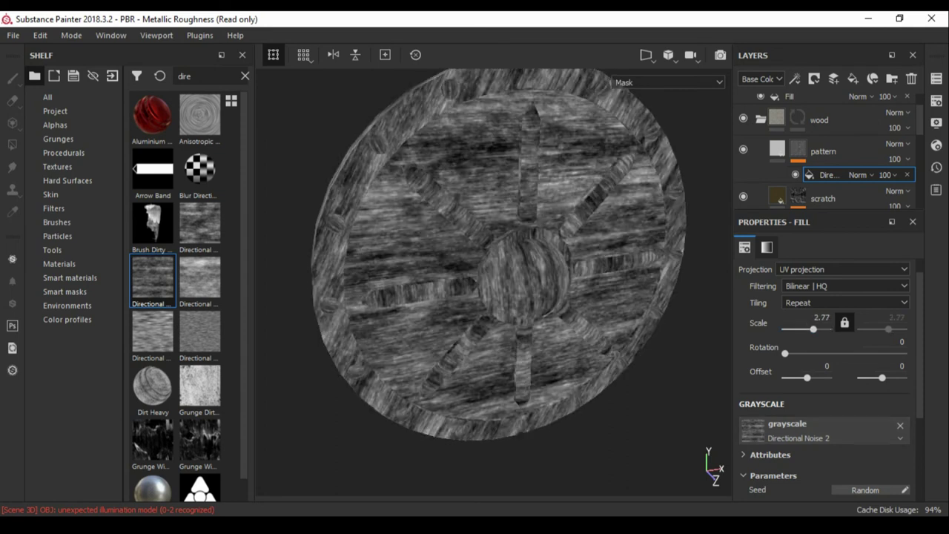
pyautogui.scroll(-3, 823, 370)
pyautogui.moveTo(828, 426); pyautogui.dragTo(843, 426)
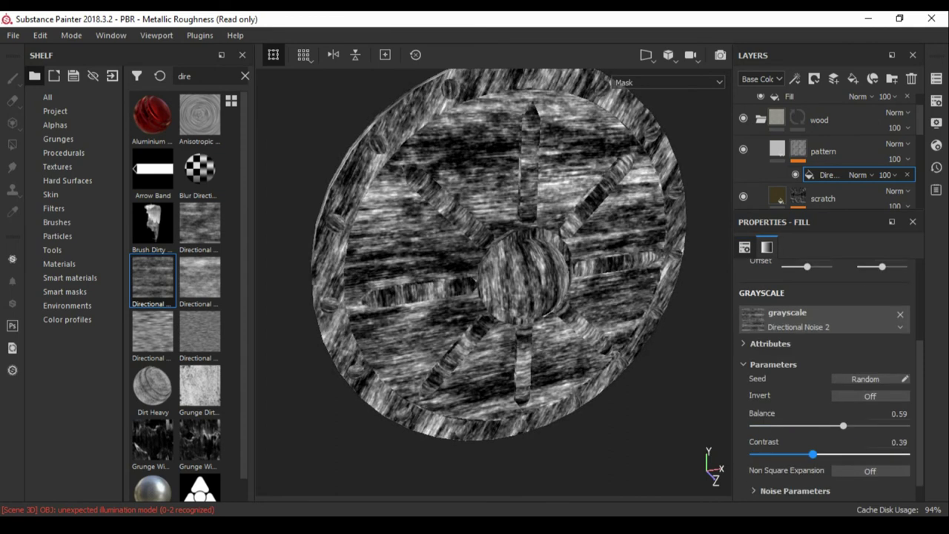
# Give the pattern layer a very dark brown base colour
pyautogui.click(823, 151)
pyautogui.click(823, 397)
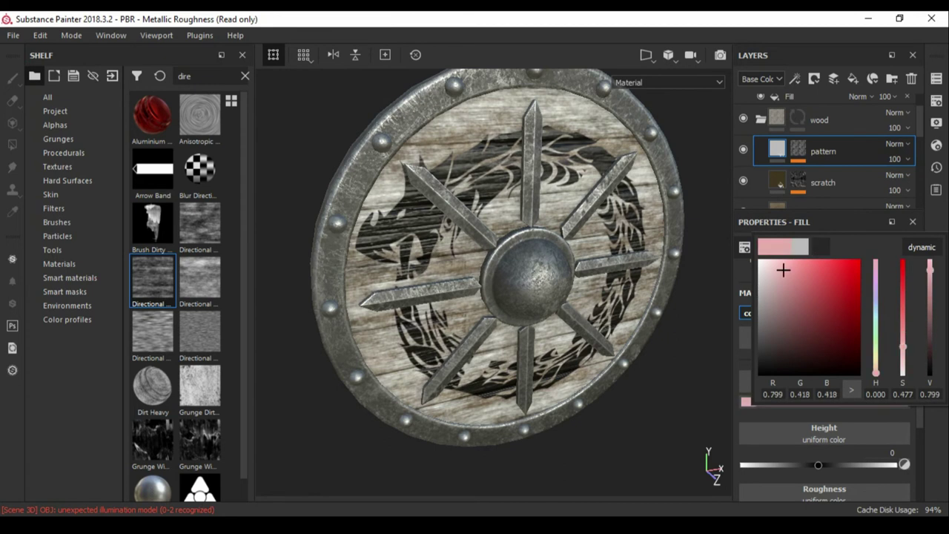
pyautogui.moveTo(783, 270)
pyautogui.mouseDown()
pyautogui.moveTo(782, 322)
pyautogui.moveTo(819, 349)
pyautogui.mouseUp()
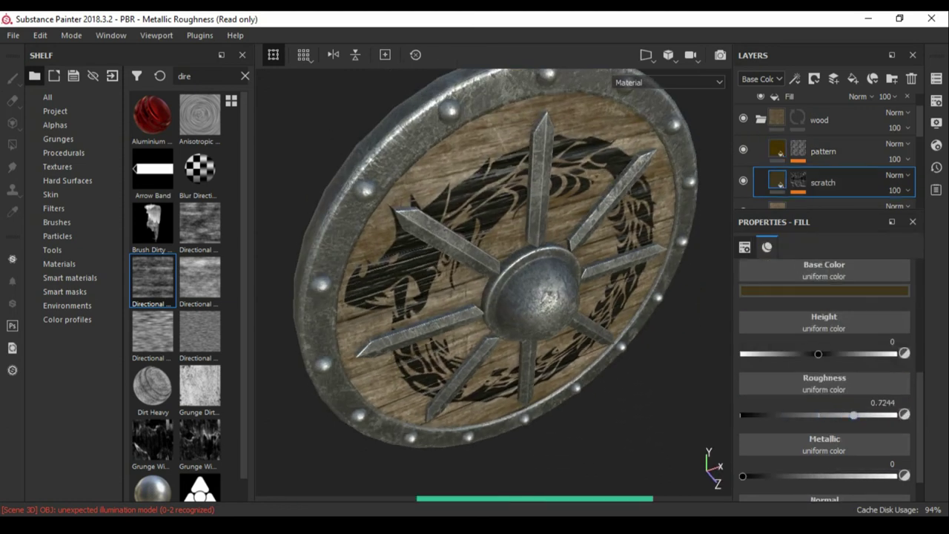
pyautogui.click(822, 151)
pyautogui.click(823, 334)
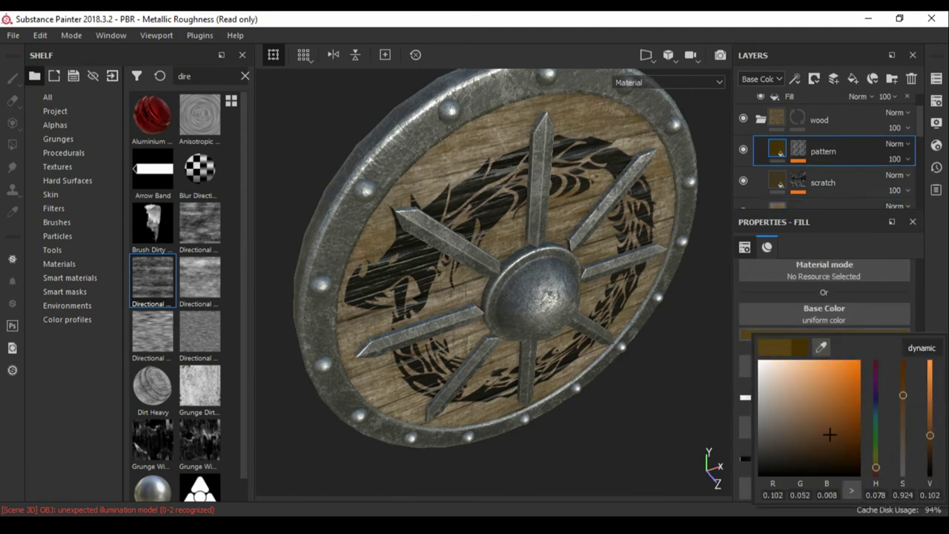
pyautogui.moveTo(857, 425); pyautogui.dragTo(857, 439)
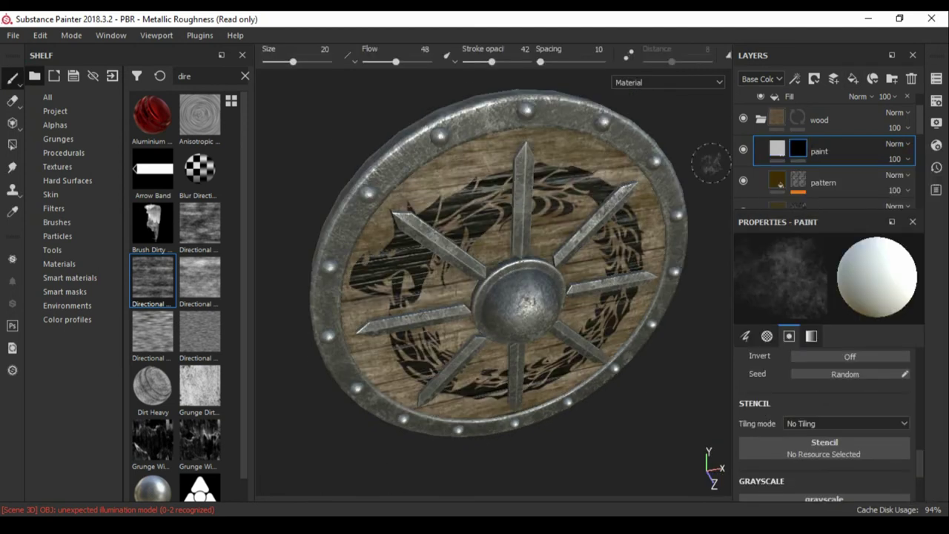
# Apply the Paint Old smart mask to the paint layer, colour it light blue, and tune coverage
pyautogui.click(47, 97)
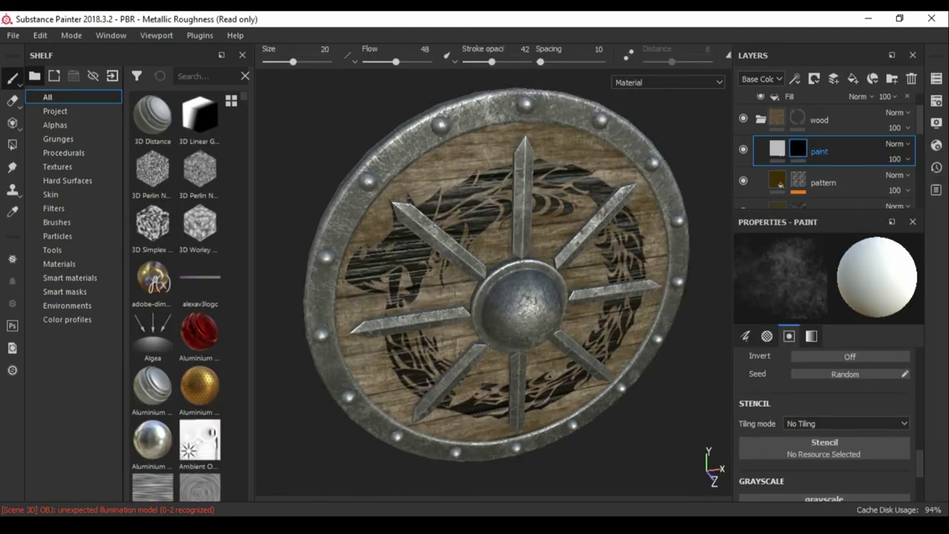
pyautogui.click(64, 291)
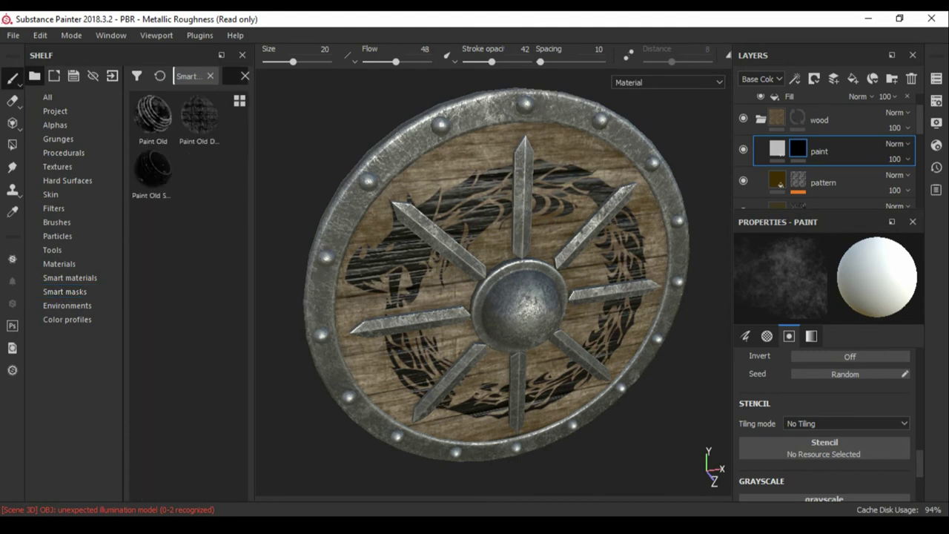
pyautogui.rightClick(798, 138)
pyautogui.click(816, 171)
pyautogui.click(823, 334)
pyautogui.click(875, 411)
pyautogui.click(782, 391)
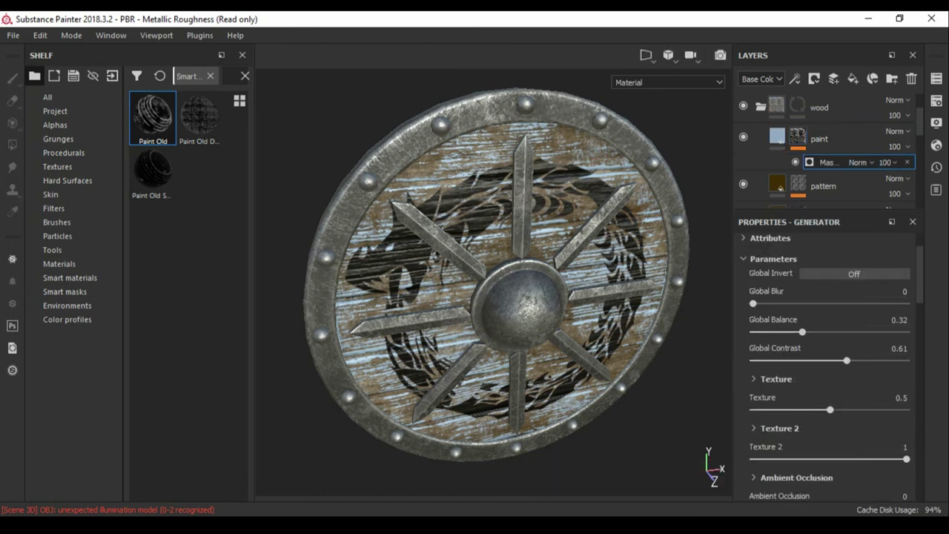
pyautogui.moveTo(822, 332)
pyautogui.mouseDown()
pyautogui.moveTo(842, 332)
pyautogui.moveTo(845, 360)
pyautogui.mouseUp()
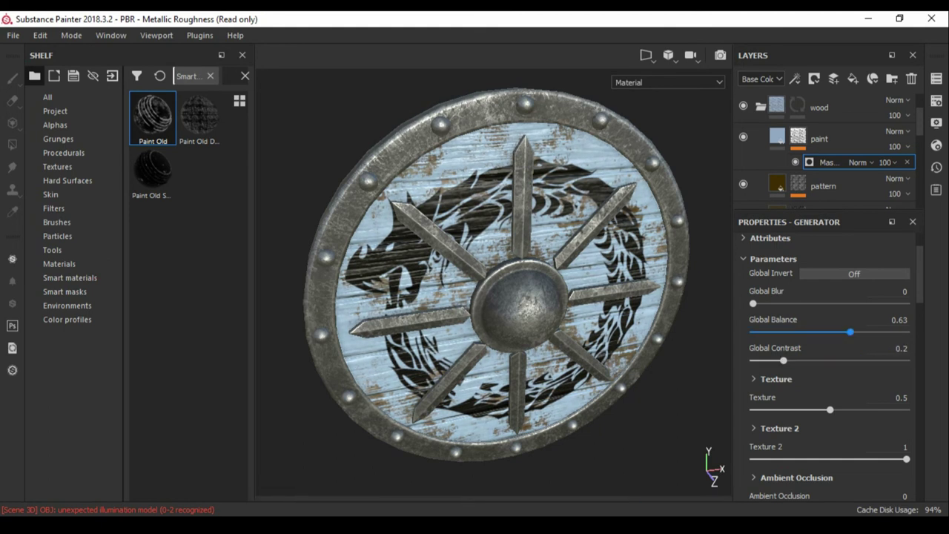
pyautogui.moveTo(842, 332); pyautogui.dragTo(810, 331)
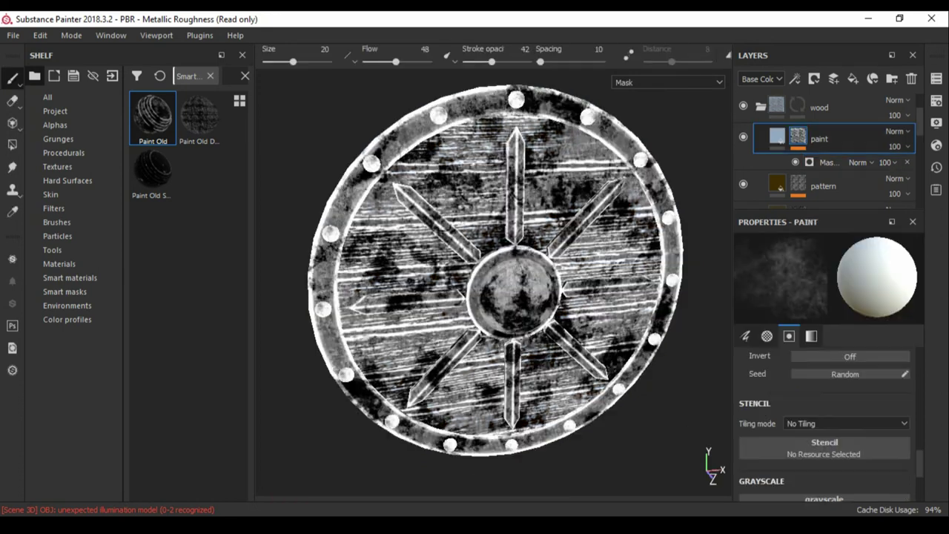
pyautogui.click(777, 135)
pyautogui.click(797, 138)
# Add a fill effect to the paint mask using Directional Noise 2 as its grayscale
pyautogui.click(794, 78)
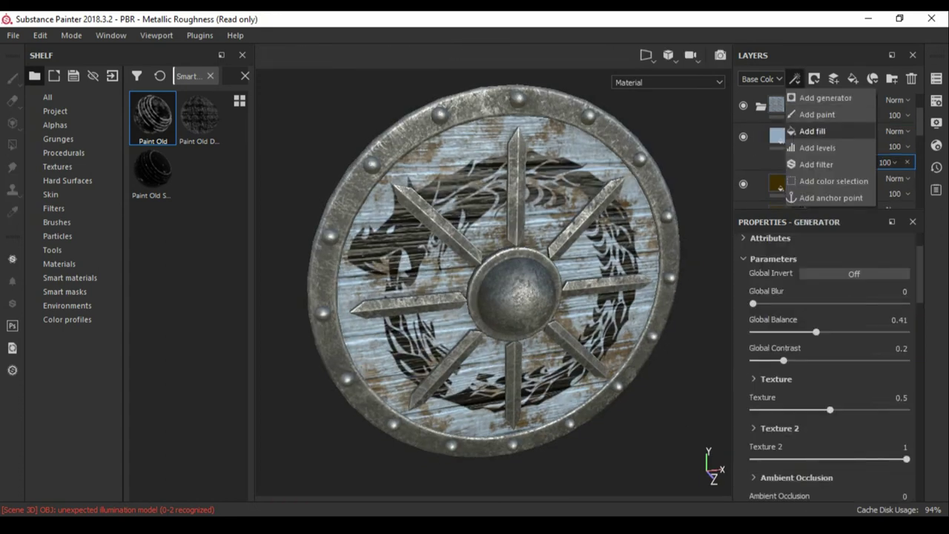
pyautogui.click(819, 104)
pyautogui.click(210, 76)
pyautogui.write('dir')
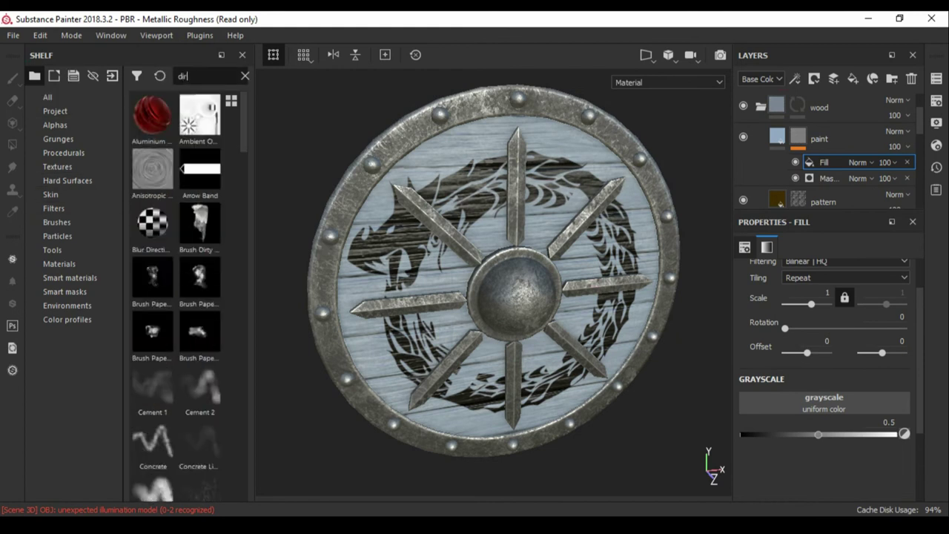
pyautogui.write('e')
pyautogui.moveTo(153, 281); pyautogui.dragTo(824, 403)
# Try the noise fill in Multiply mode at balance 0.9, then delete it
pyautogui.click(862, 161)
pyautogui.click(871, 70)
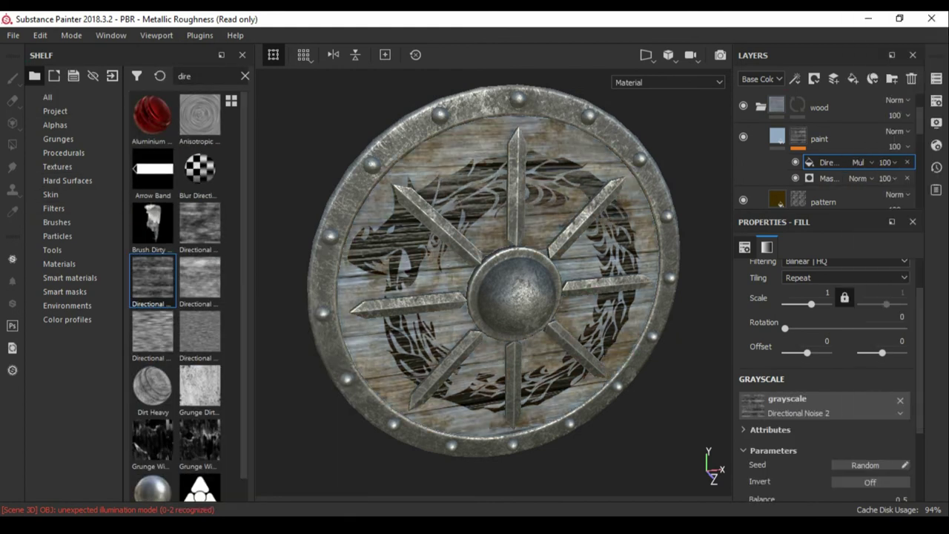
pyautogui.click(828, 177)
pyautogui.click(827, 162)
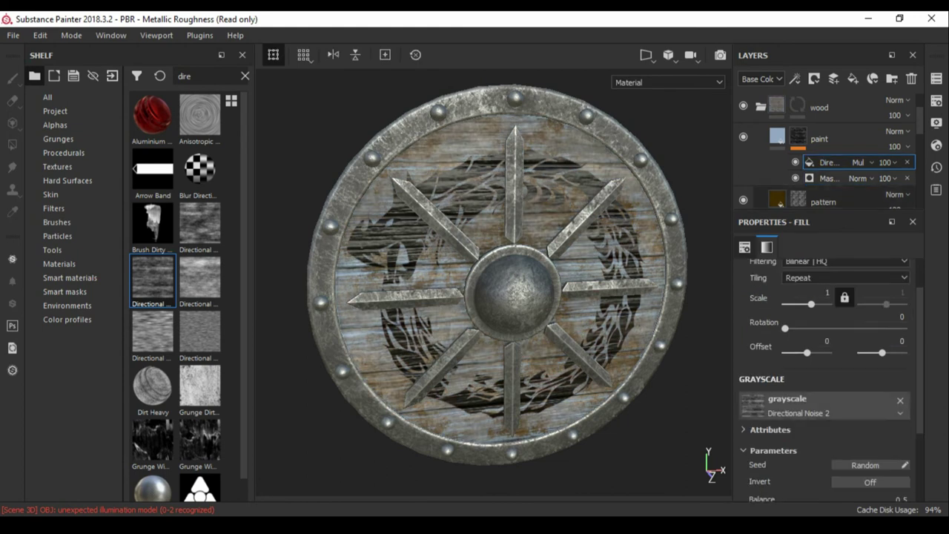
pyautogui.scroll(-5, 823, 370)
pyautogui.moveTo(800, 456)
pyautogui.mouseDown()
pyautogui.moveTo(821, 456)
pyautogui.moveTo(791, 456)
pyautogui.moveTo(889, 456)
pyautogui.mouseUp()
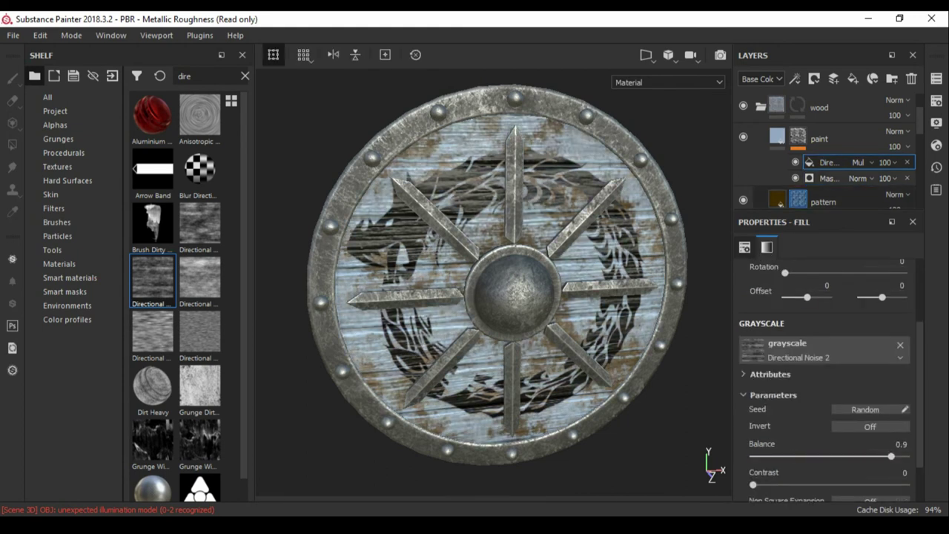
pyautogui.click(906, 162)
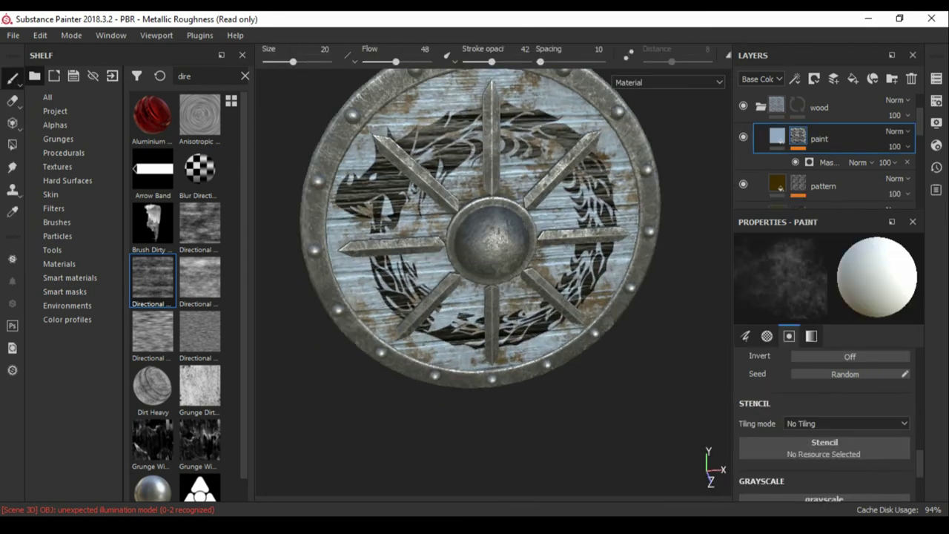
# Raise the paint mask's Global Balance to 0.59 and check the shield in the F10 render preview
pyautogui.click(824, 162)
pyautogui.scroll(-3, 823, 334)
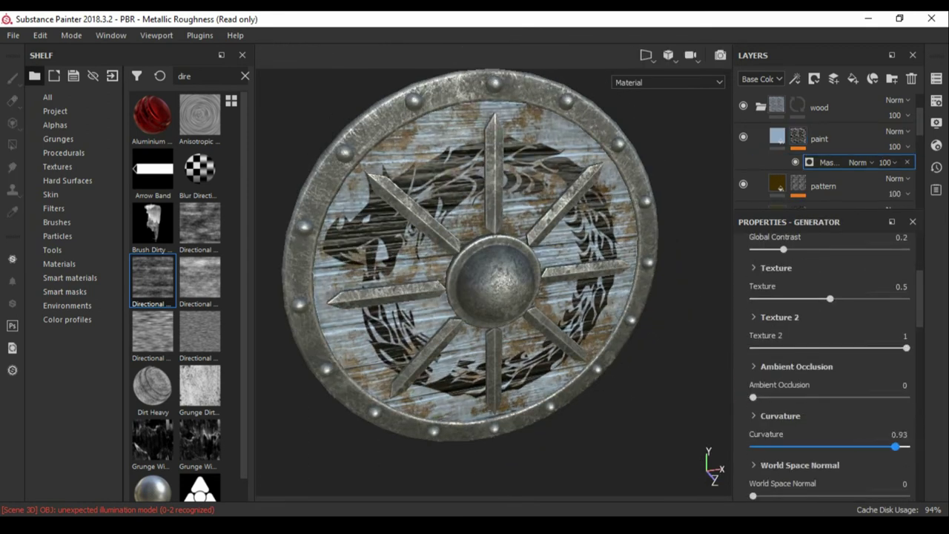
pyautogui.scroll(3, 836, 367)
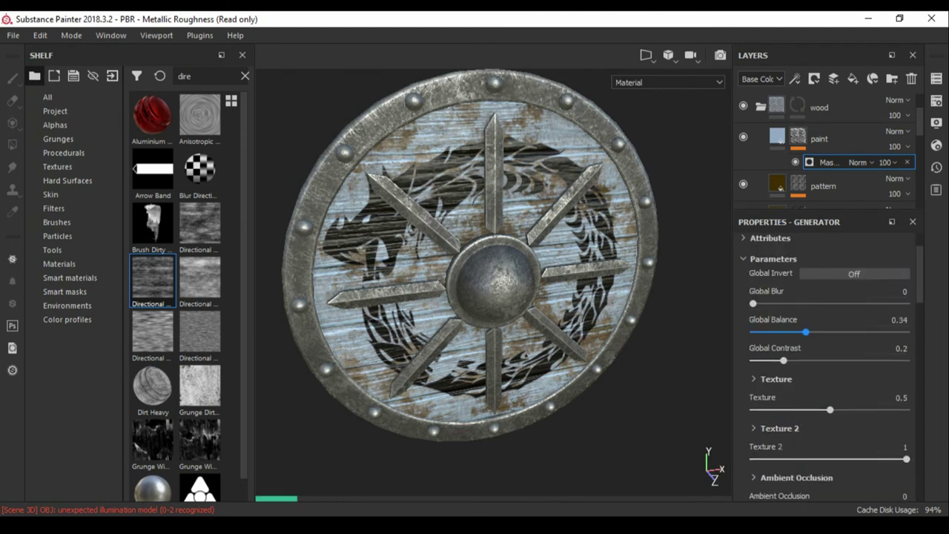
pyautogui.moveTo(806, 331); pyautogui.dragTo(859, 331)
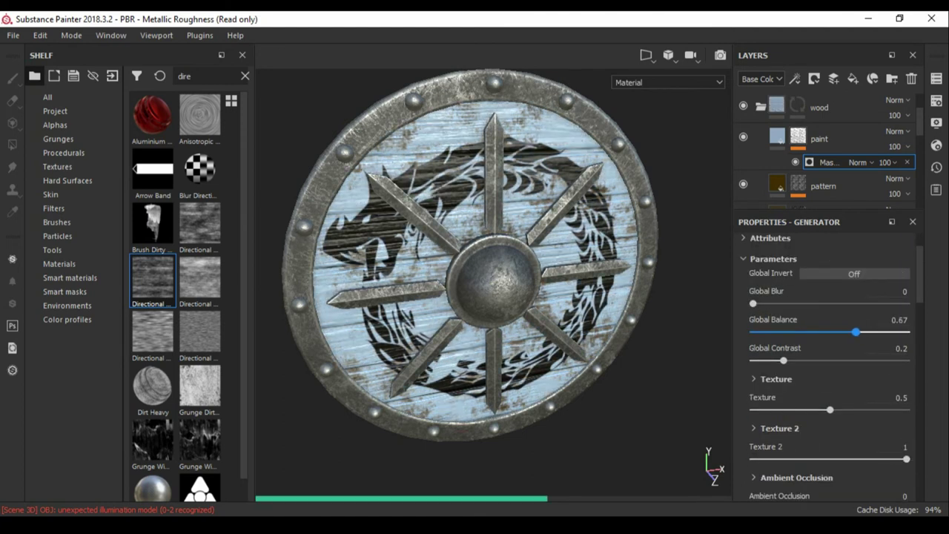
pyautogui.moveTo(475, 259)
pyautogui.keyDown('alt'); pyautogui.mouseDown()
pyautogui.moveTo(445, 259)
pyautogui.moveTo(519, 259)
pyautogui.mouseUp(); pyautogui.keyUp('alt')
pyautogui.click(818, 138)
pyautogui.press('F10')
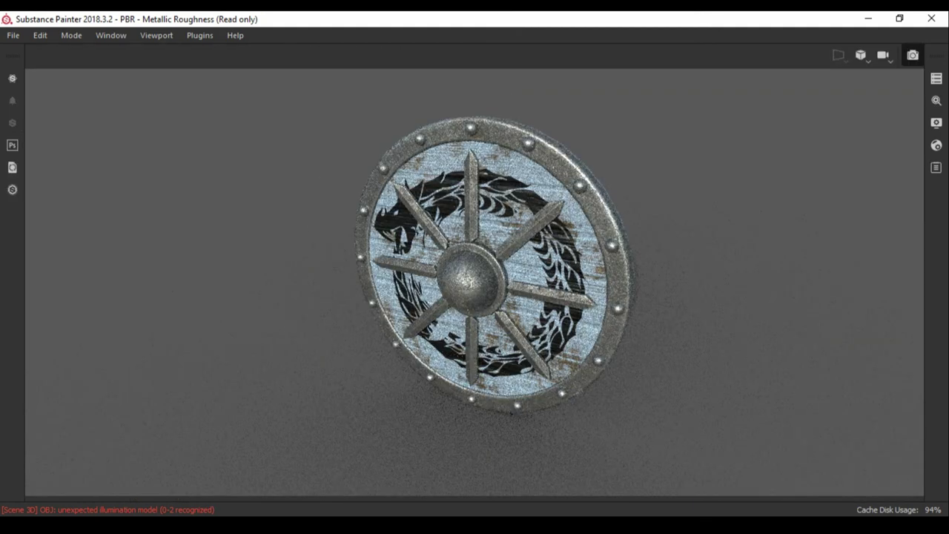
pyautogui.press('F10')
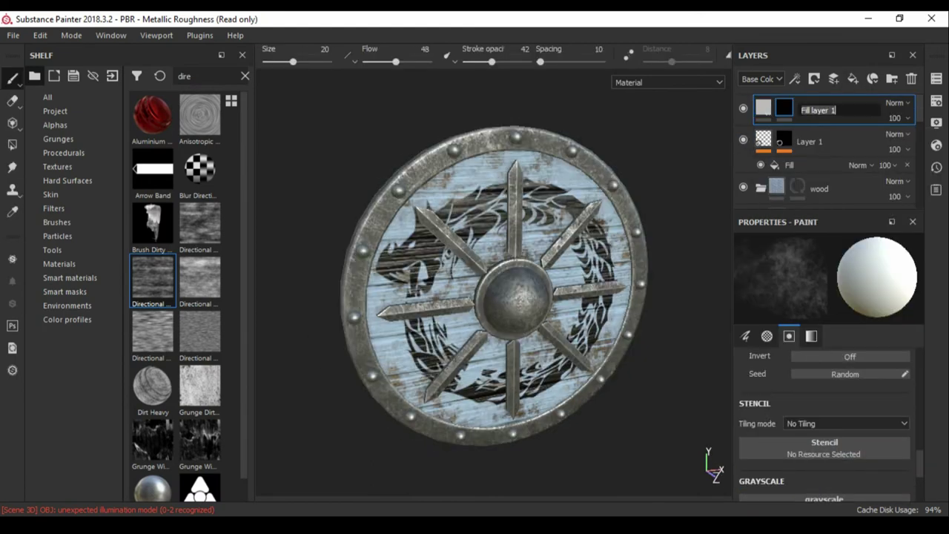
# Apply the Occlusion smart mask to the black occlusion layer and lower its balance to about 0.42
pyautogui.press('BackSpace')
pyautogui.press('BackSpace')
pyautogui.press('BackSpace')
pyautogui.write('oc')
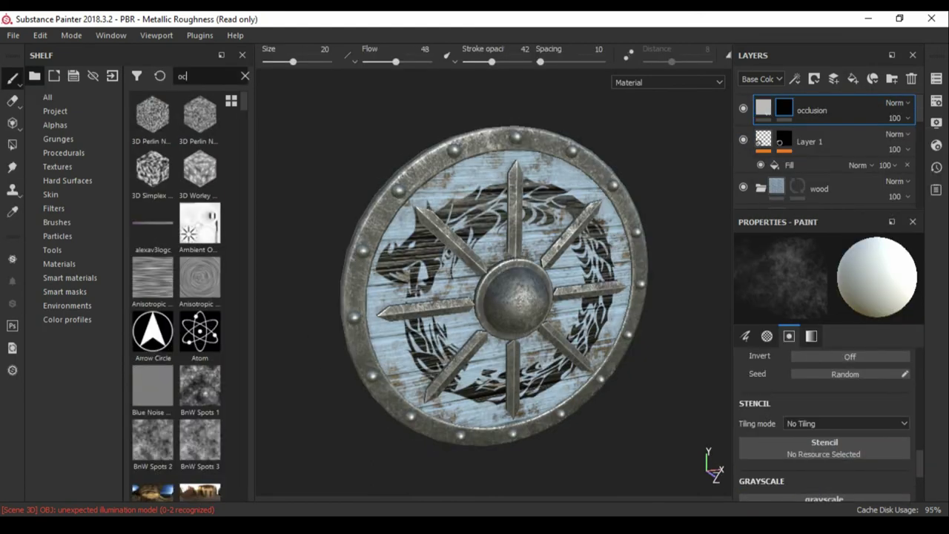
pyautogui.write('c')
pyautogui.moveTo(152, 226); pyautogui.dragTo(784, 110)
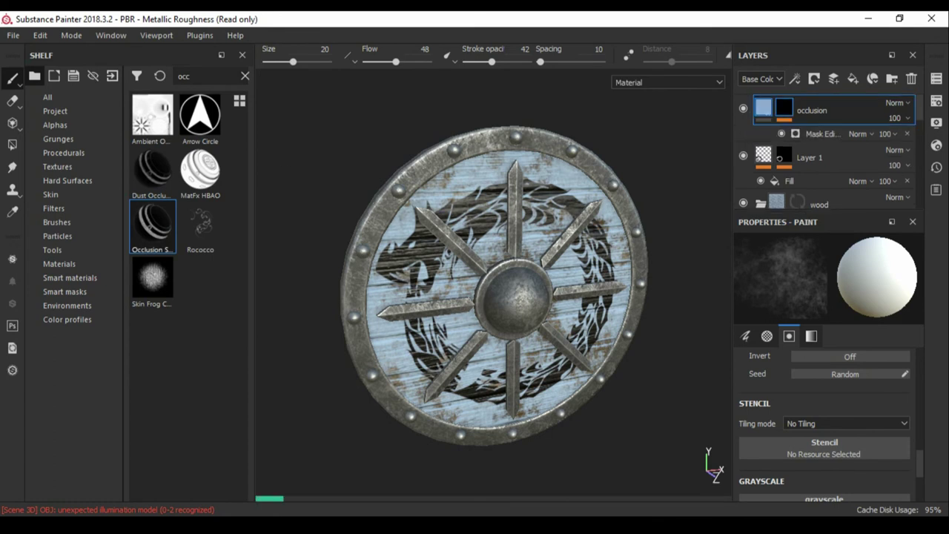
pyautogui.click(823, 265)
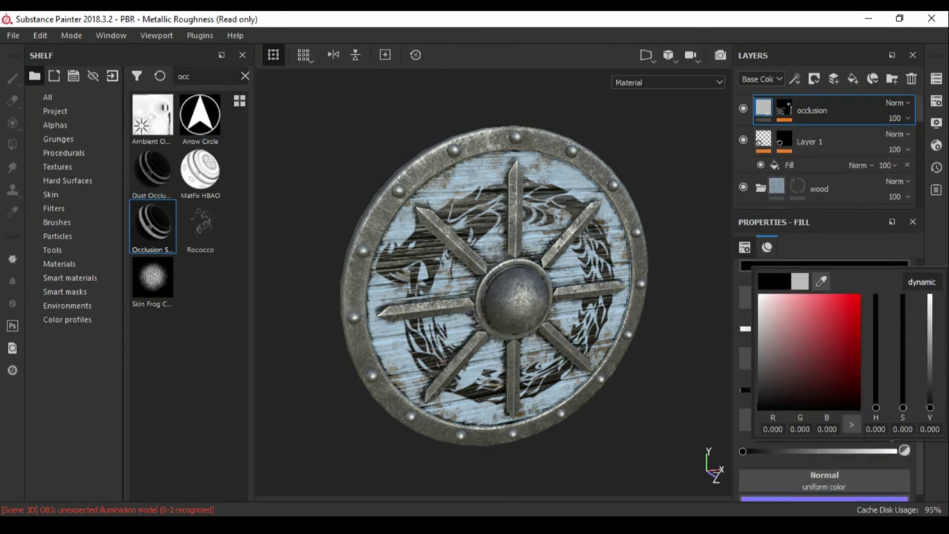
pyautogui.hotkey('ctrl', 'z')
pyautogui.click(821, 134)
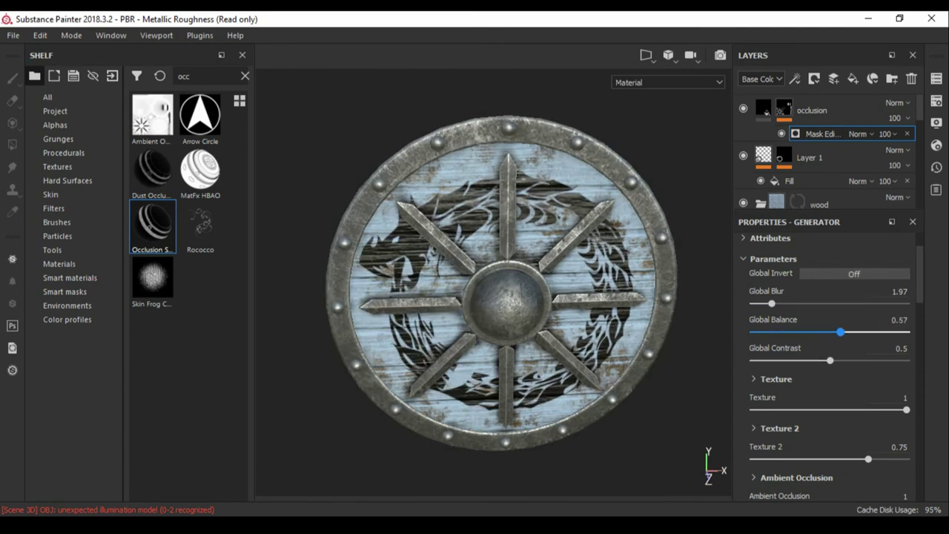
pyautogui.moveTo(840, 331); pyautogui.dragTo(816, 332)
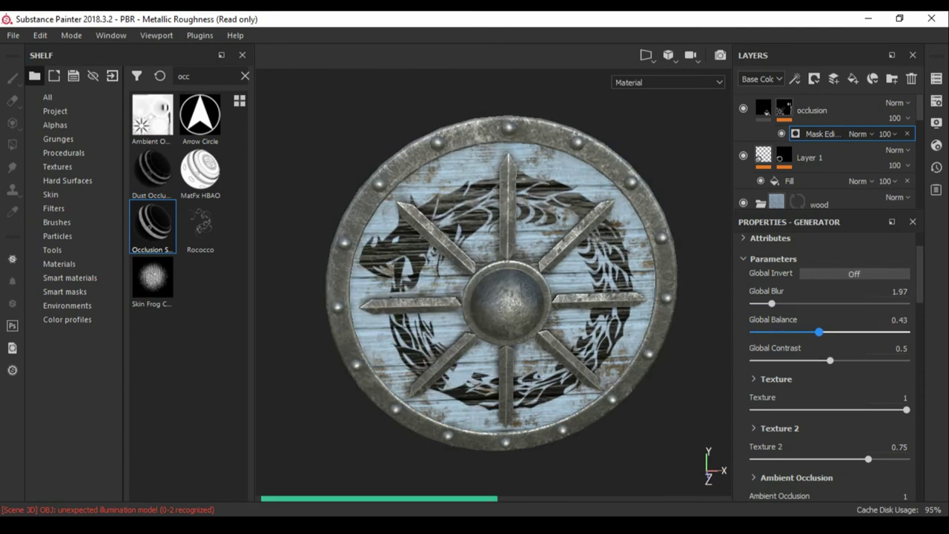
# Raise the blue paint layer's height to 0.0667
pyautogui.scroll(2, 474, 282)
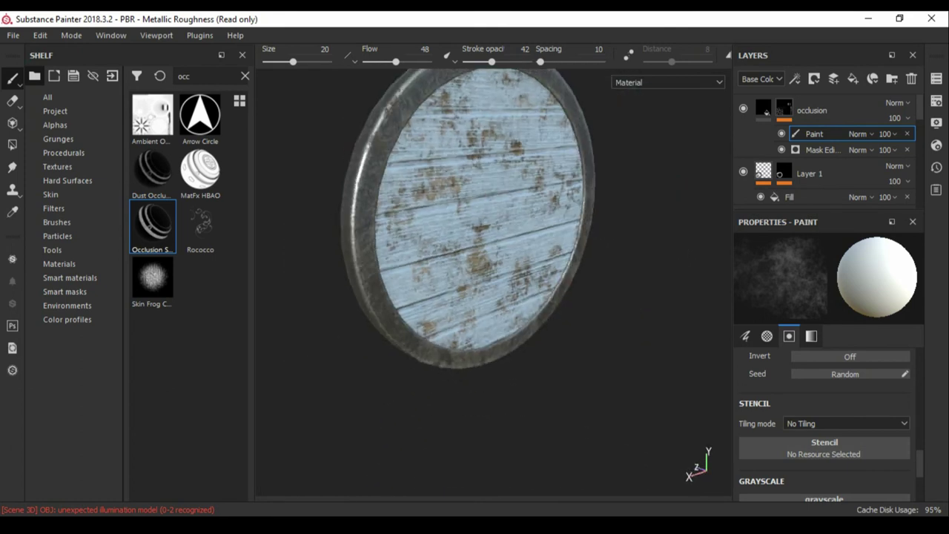
pyautogui.scroll(-2, 826, 151)
pyautogui.click(837, 195)
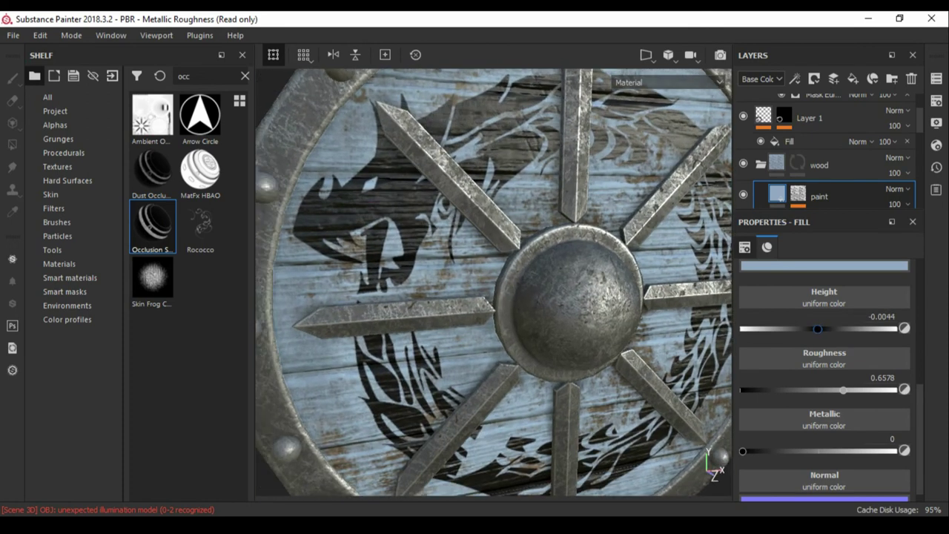
pyautogui.moveTo(817, 329); pyautogui.dragTo(823, 329)
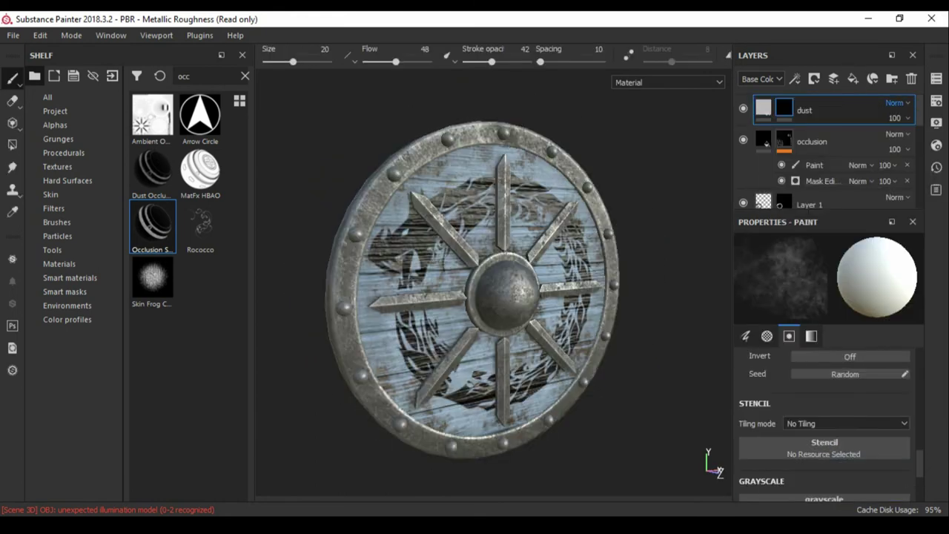
# Give the dust layer a light tan base colour and save the project
pyautogui.click(47, 97)
pyautogui.write('dust')
pyautogui.scroll(-5, 176, 296)
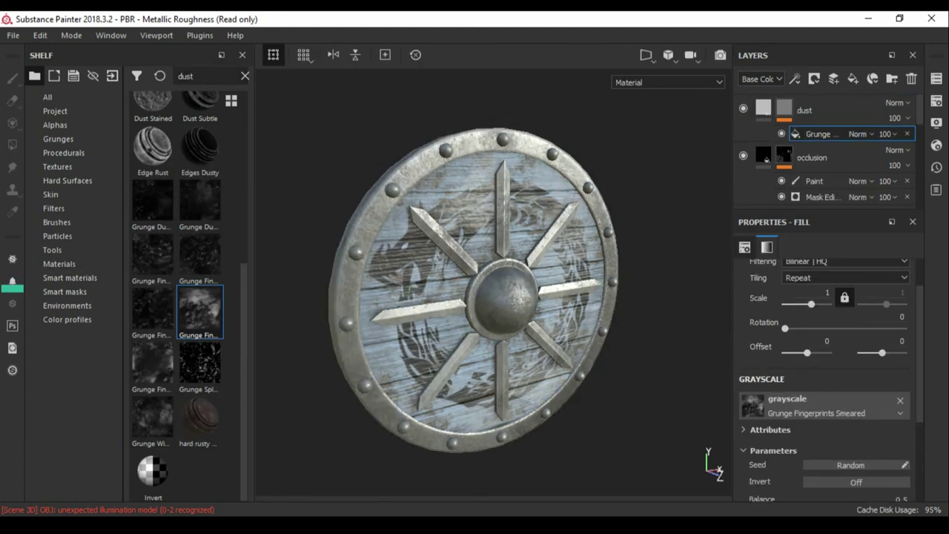
pyautogui.click(824, 405)
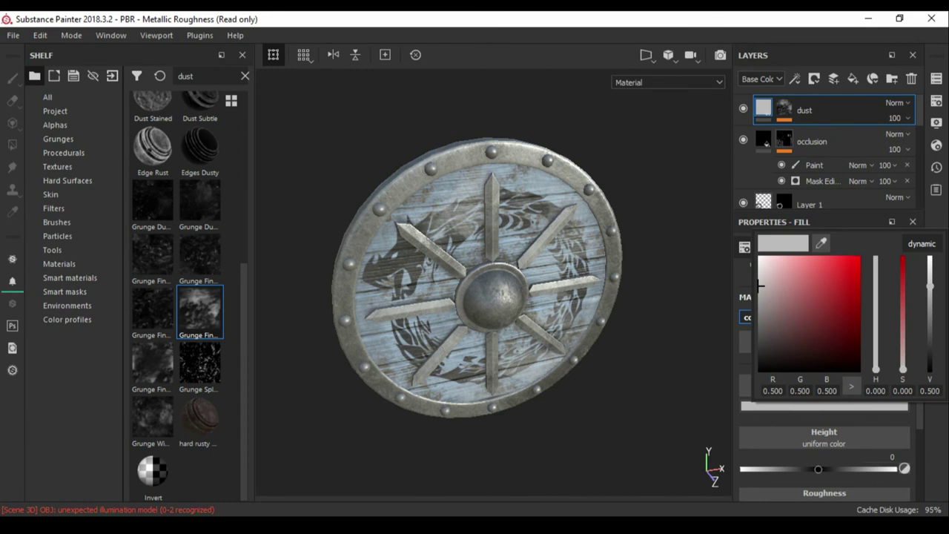
pyautogui.hotkey('ctrl', 's')
pyautogui.click(875, 364)
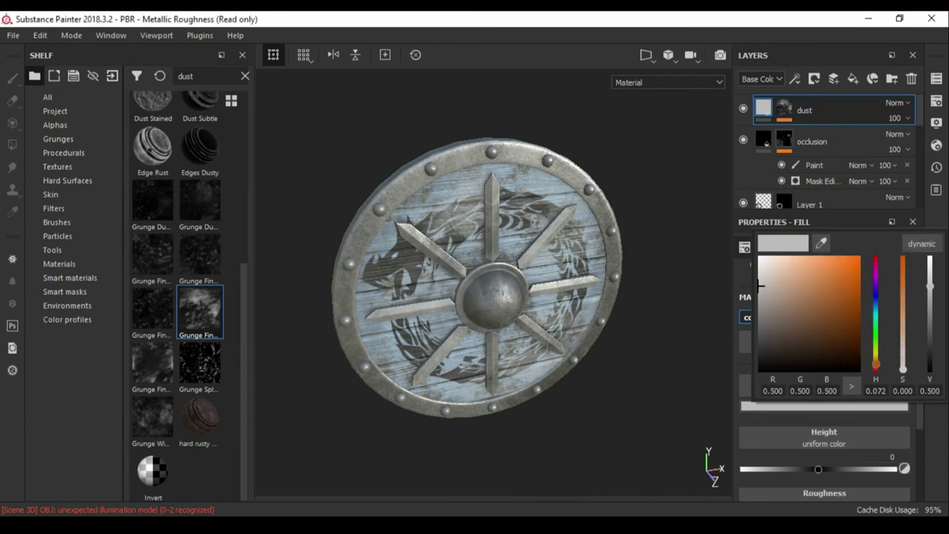
pyautogui.click(820, 297)
pyautogui.press('Return')
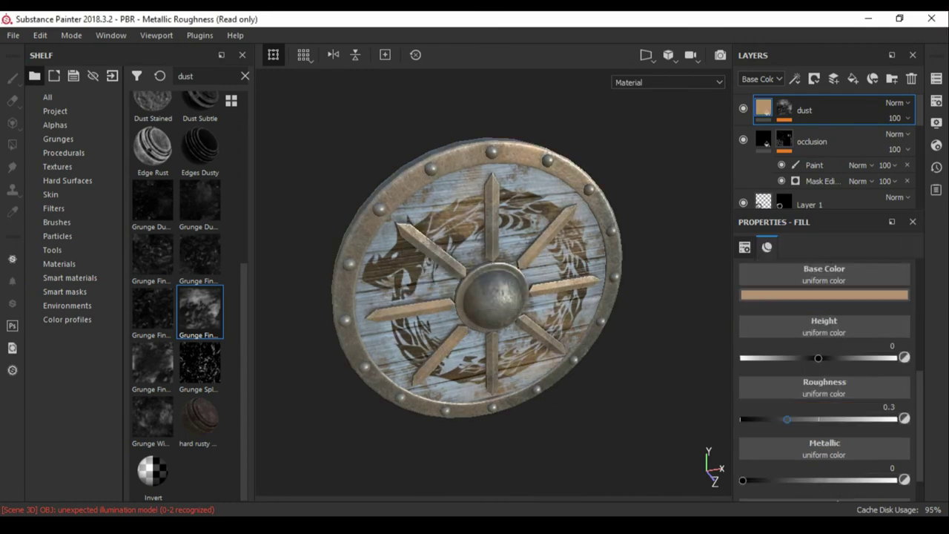
pyautogui.press('f')
pyautogui.click(823, 294)
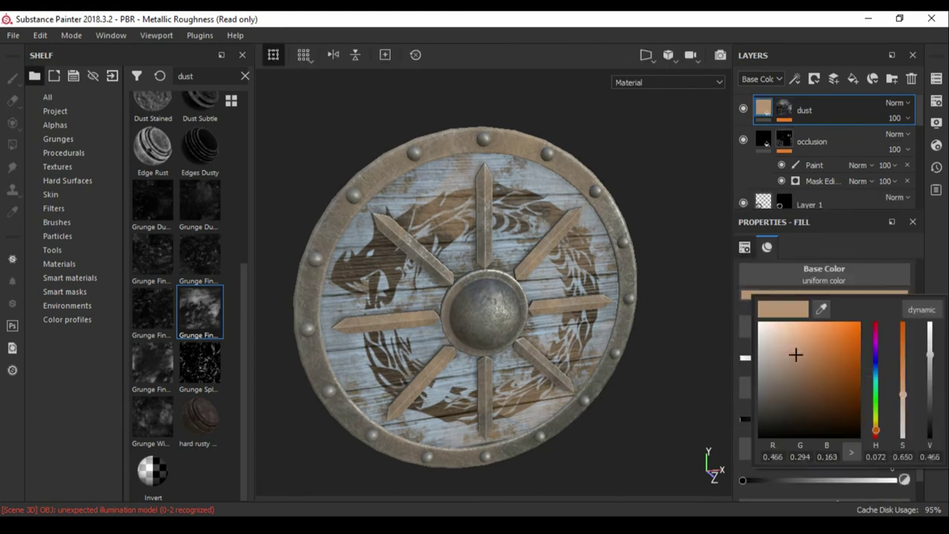
pyautogui.click(788, 343)
pyautogui.press('Return')
# Replace a trial smeared grunge fill with the Dust Dirty smart mask on the dust layer
pyautogui.moveTo(200, 309); pyautogui.dragTo(815, 110)
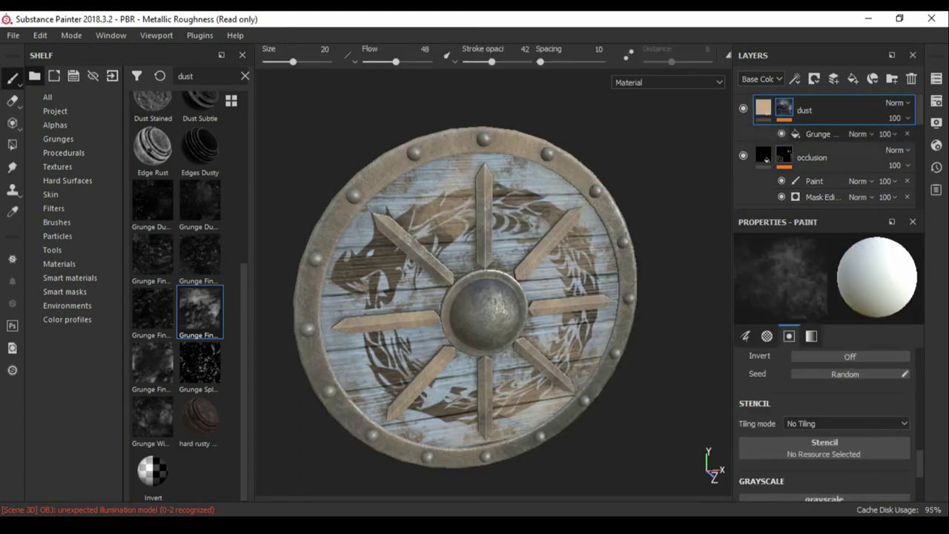
pyautogui.scroll(-2, 822, 370)
pyautogui.scroll(2, 823, 355)
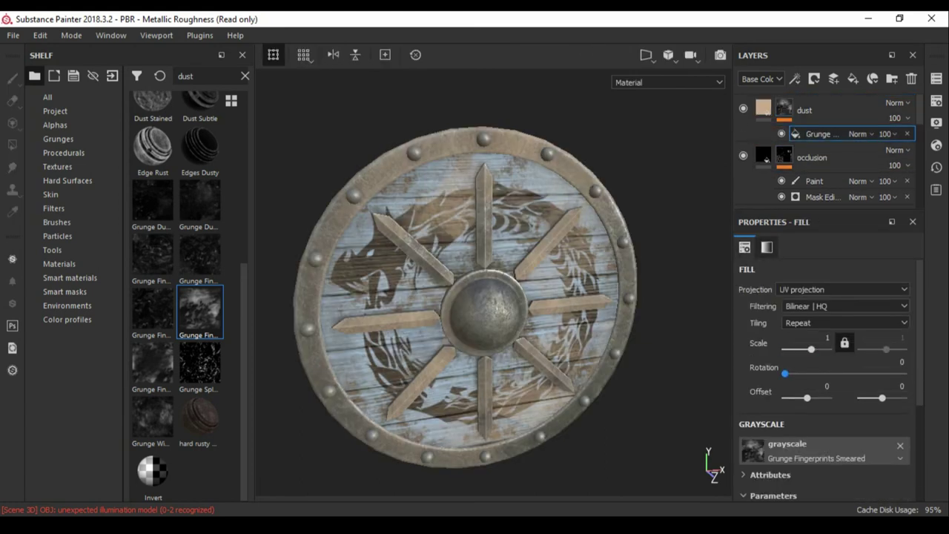
pyautogui.scroll(-3, 822, 371)
pyautogui.moveTo(830, 443); pyautogui.dragTo(844, 444)
pyautogui.click(783, 107)
pyautogui.press('1')
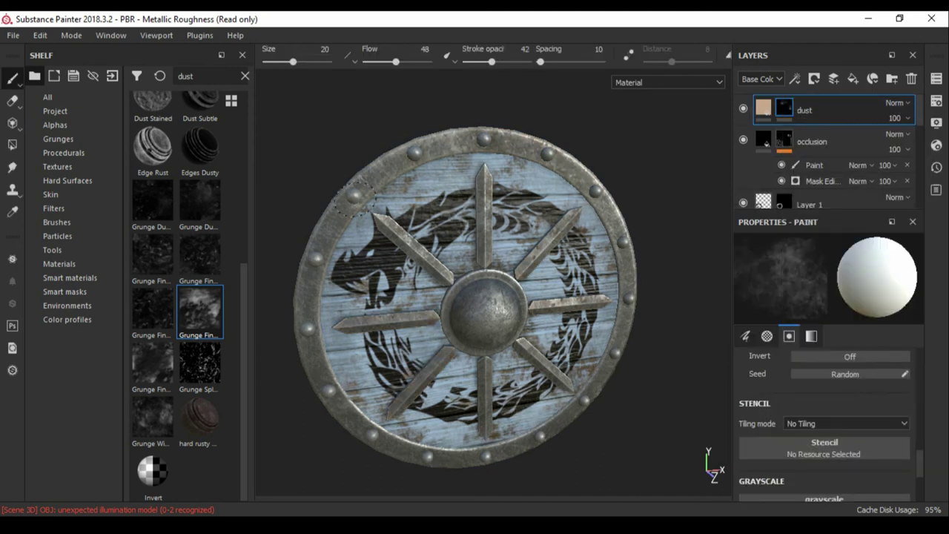
pyautogui.scroll(4, 178, 223)
pyautogui.click(153, 212)
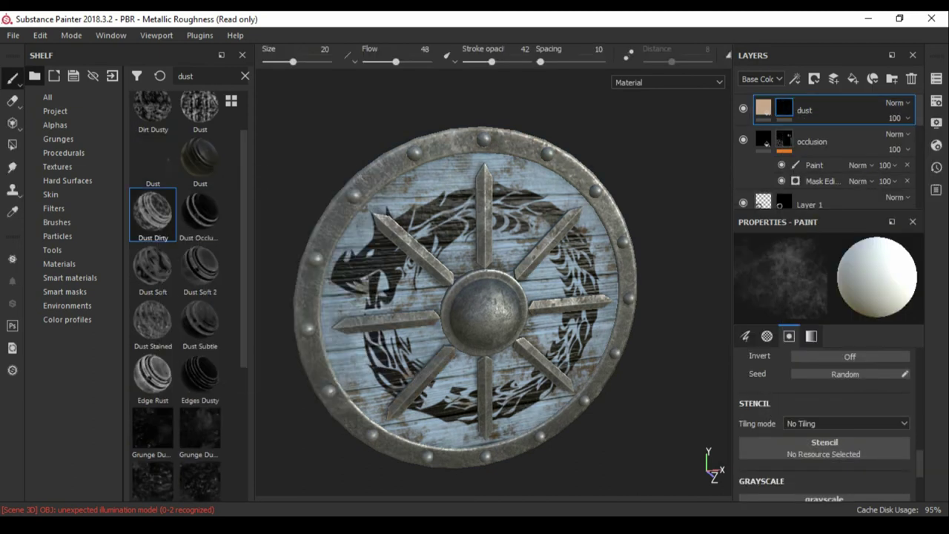
pyautogui.moveTo(153, 212); pyautogui.dragTo(816, 109)
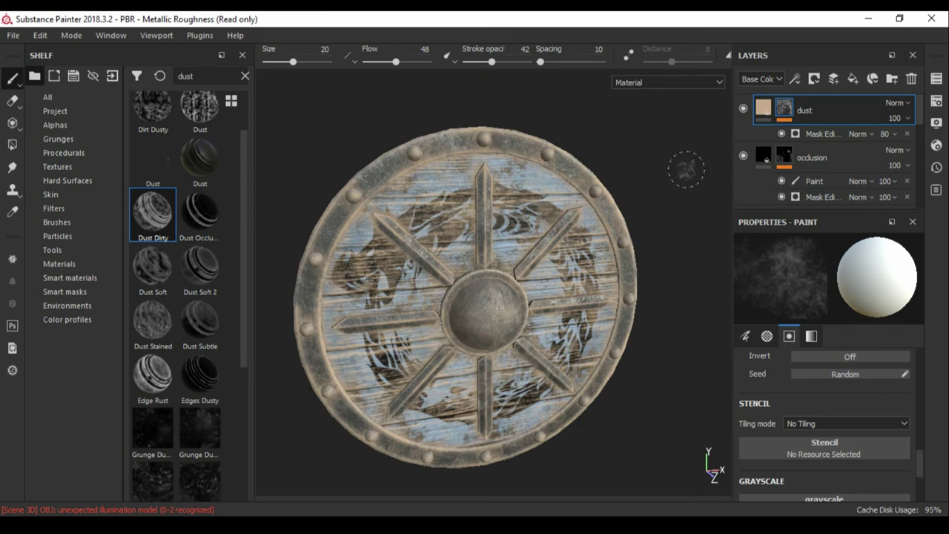
# Set the dust mask balance to 0.35 and strength to about 11, then hide the dust layer
pyautogui.click(822, 134)
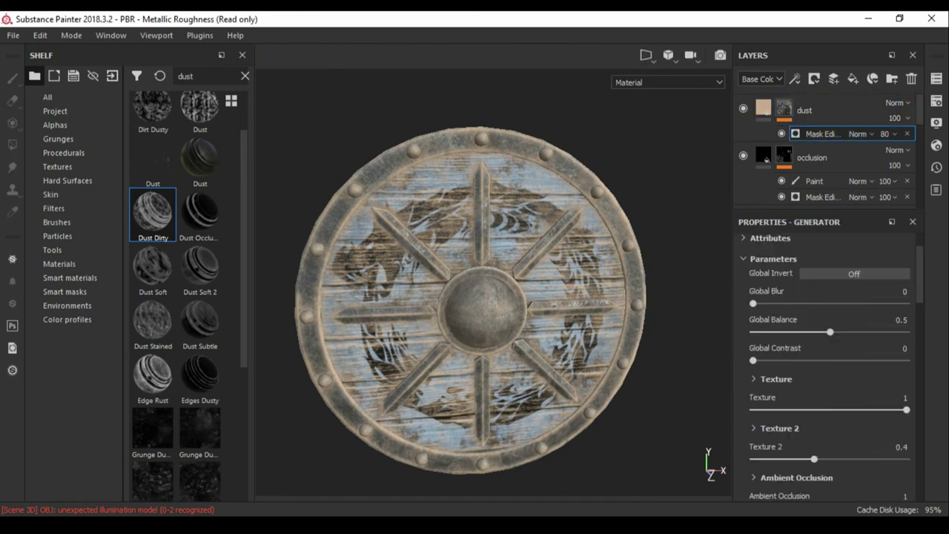
pyautogui.moveTo(829, 387); pyautogui.dragTo(805, 387)
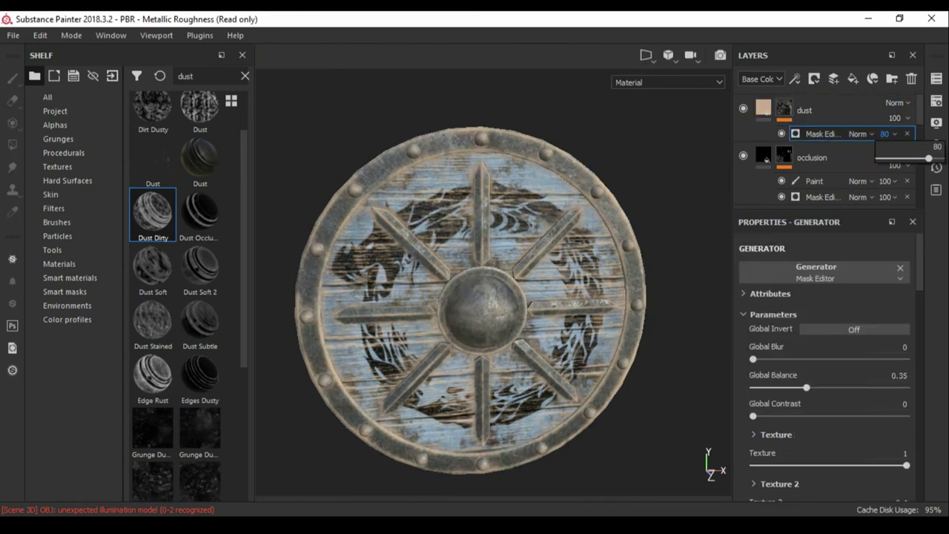
pyautogui.moveTo(928, 159); pyautogui.dragTo(896, 159)
pyautogui.keyDown('alt'); pyautogui.moveTo(474, 296); pyautogui.dragTo(534, 297); pyautogui.keyUp('alt')
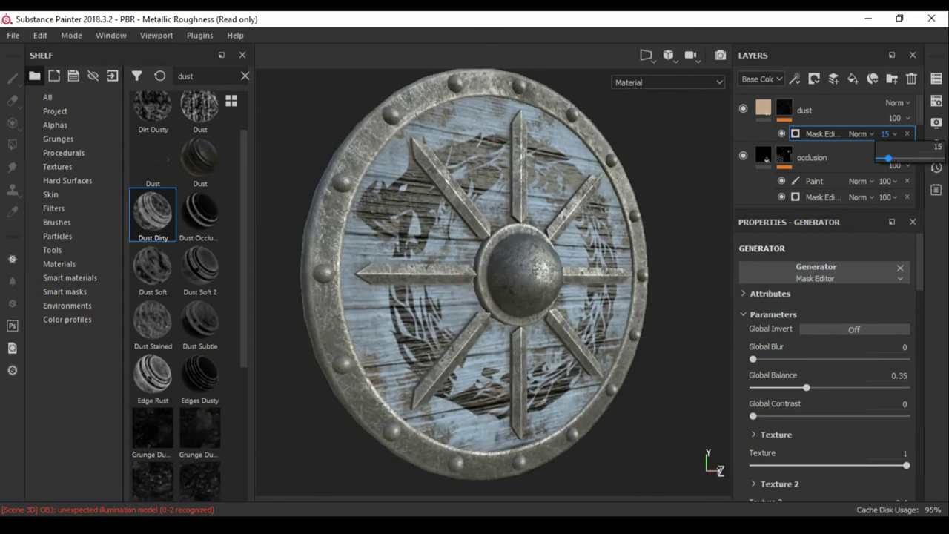
pyautogui.moveTo(888, 157); pyautogui.dragTo(884, 158)
pyautogui.click(742, 108)
pyautogui.keyDown('alt'); pyautogui.moveTo(518, 297); pyautogui.dragTo(467, 296); pyautogui.keyUp('alt')
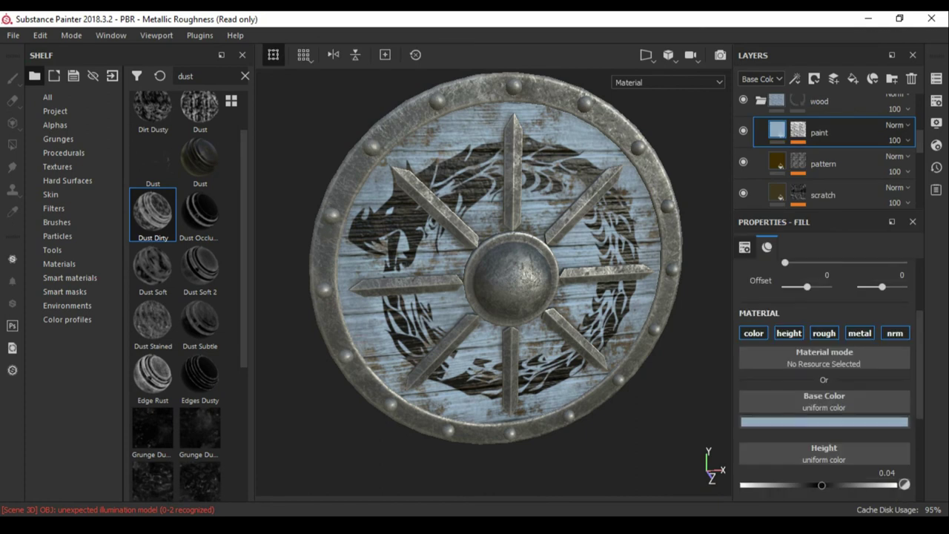
# Set the wood paint layer's base colour to mint-teal (R 0.283, G 0.533, B 0.412)
pyautogui.click(823, 422)
pyautogui.click(875, 326)
pyautogui.click(824, 422)
pyautogui.moveTo(489, 297)
pyautogui.keyDown('alt'); pyautogui.mouseDown()
pyautogui.moveTo(445, 296)
pyautogui.moveTo(504, 296)
pyautogui.mouseUp(); pyautogui.keyUp('alt')
pyautogui.click(823, 422)
pyautogui.moveTo(875, 343)
pyautogui.mouseDown()
pyautogui.moveTo(875, 391)
pyautogui.moveTo(875, 303)
pyautogui.moveTo(875, 343)
pyautogui.mouseUp()
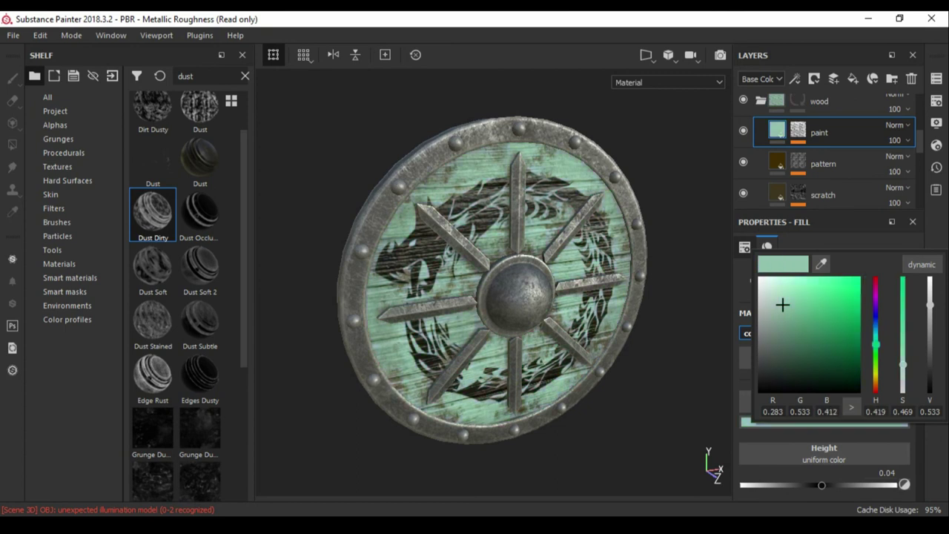
pyautogui.press('Escape')
pyautogui.press('f')
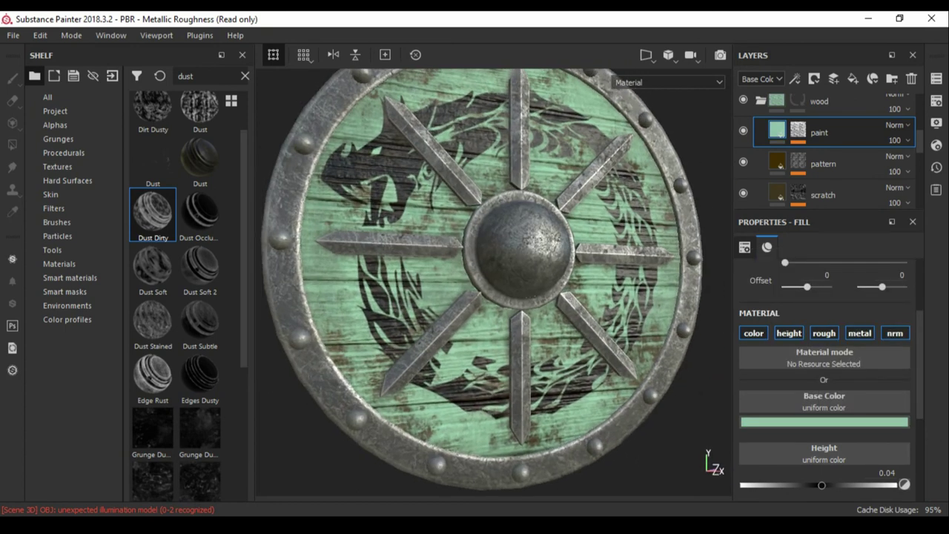
# Select the wood's base fill layer to show its properties, then start saving
pyautogui.scroll(-3, 826, 148)
pyautogui.click(797, 189)
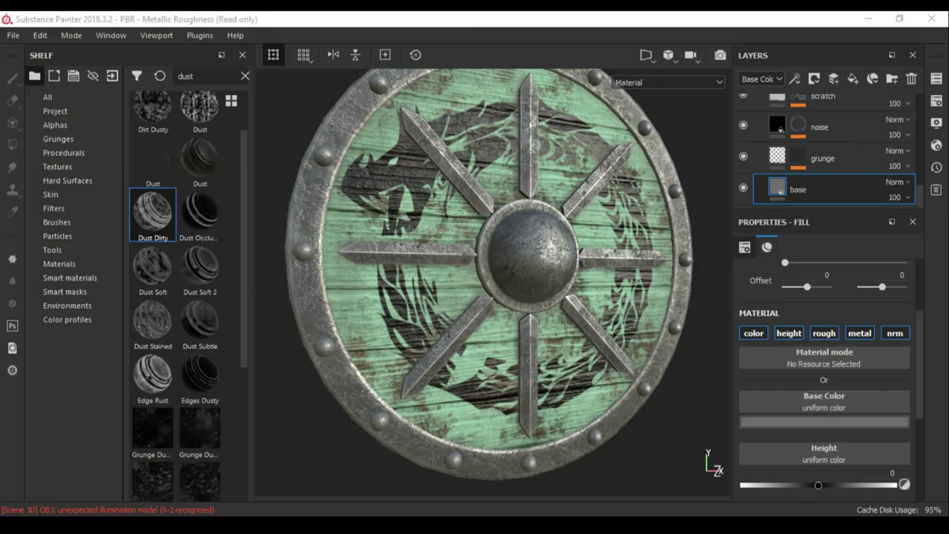
pyautogui.hotkey('ctrl', 's')
# Save the project as 'shieldspp' in the shield folder on the Desktop
pyautogui.click(164, 46)
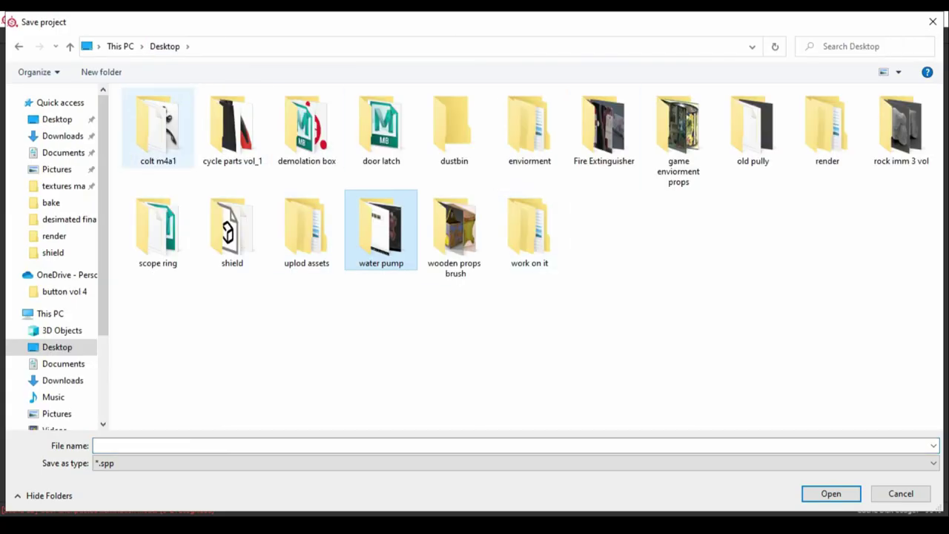
pyautogui.doubleClick(232, 229)
pyautogui.write('shieldspp')
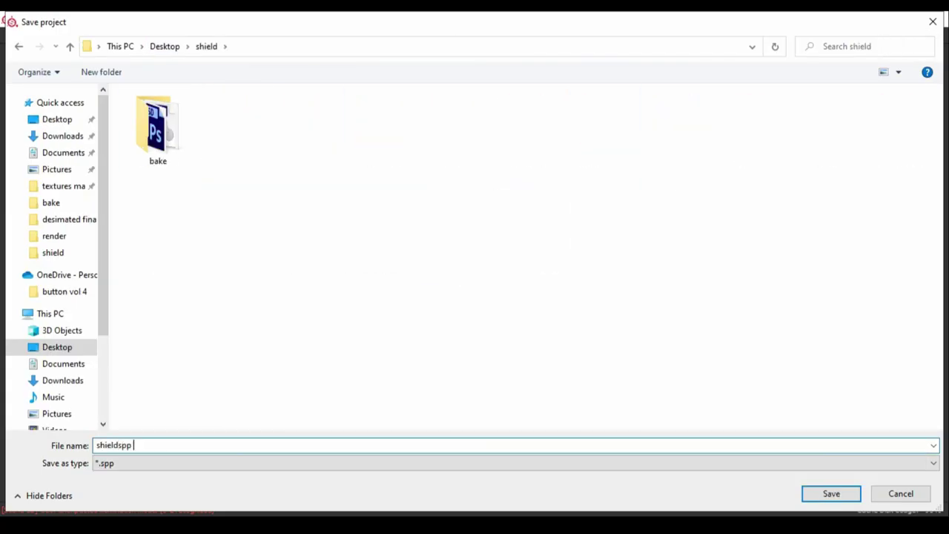
pyautogui.press('Return')
pyautogui.moveTo(489, 282)
pyautogui.keyDown('alt'); pyautogui.mouseDown()
pyautogui.moveTo(444, 281)
pyautogui.moveTo(490, 285)
pyautogui.mouseUp(); pyautogui.keyUp('alt')
# Select the wood's base fill layer and set its roughness to about 0.78
pyautogui.scroll(-3, 822, 149)
pyautogui.scroll(-3, 823, 148)
pyautogui.click(819, 178)
pyautogui.keyDown('alt'); pyautogui.moveTo(490, 285); pyautogui.dragTo(545, 296); pyautogui.keyUp('alt')
pyautogui.scroll(-3, 823, 148)
pyautogui.click(798, 189)
pyautogui.scroll(2, 823, 149)
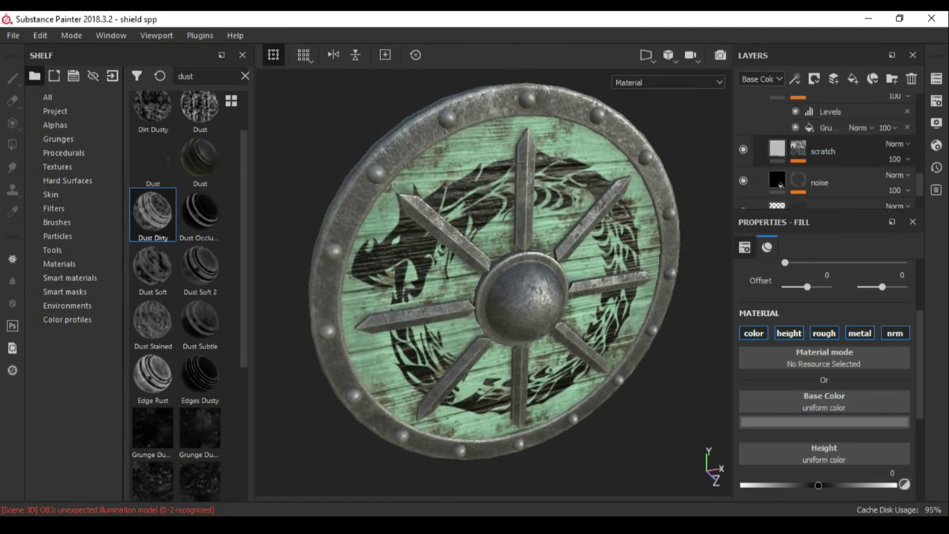
pyautogui.click(823, 151)
pyautogui.scroll(-2, 822, 163)
pyautogui.click(798, 189)
pyautogui.scroll(-3, 823, 371)
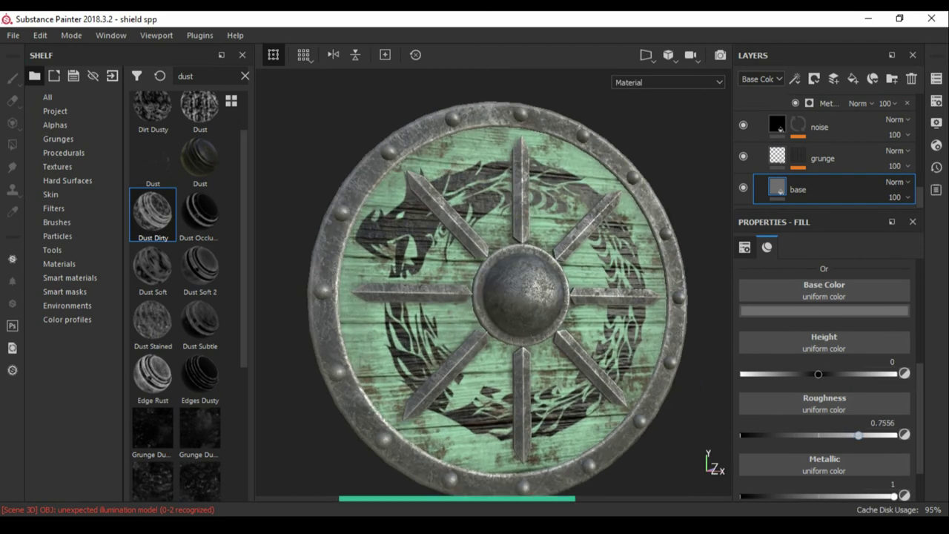
pyautogui.click(823, 310)
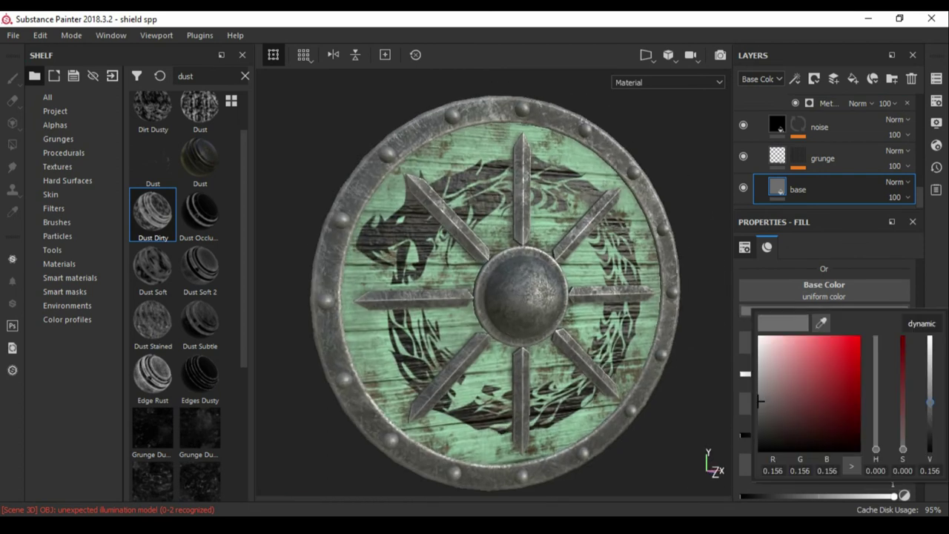
pyautogui.press('Escape')
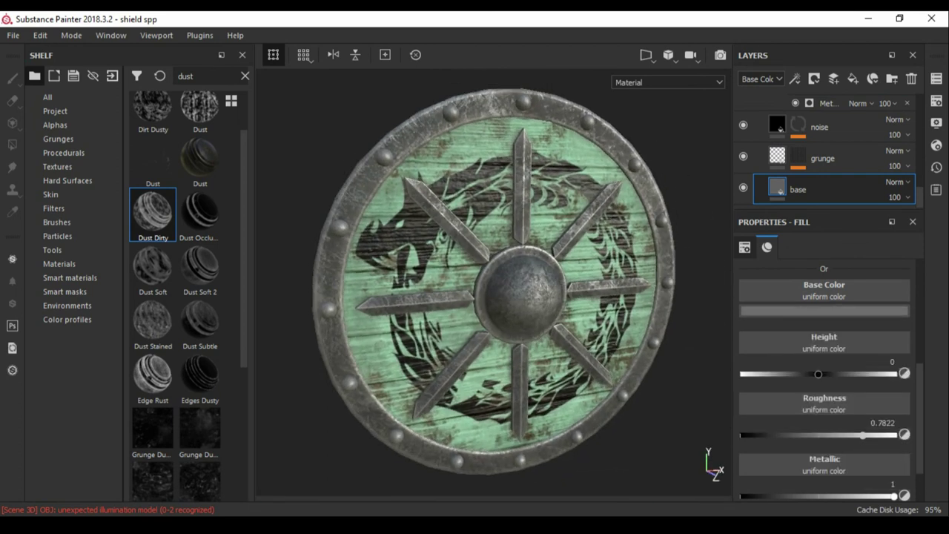
# Check the shield in the Iray render preview, then open the scratch layer's options menu
pyautogui.press('F10')
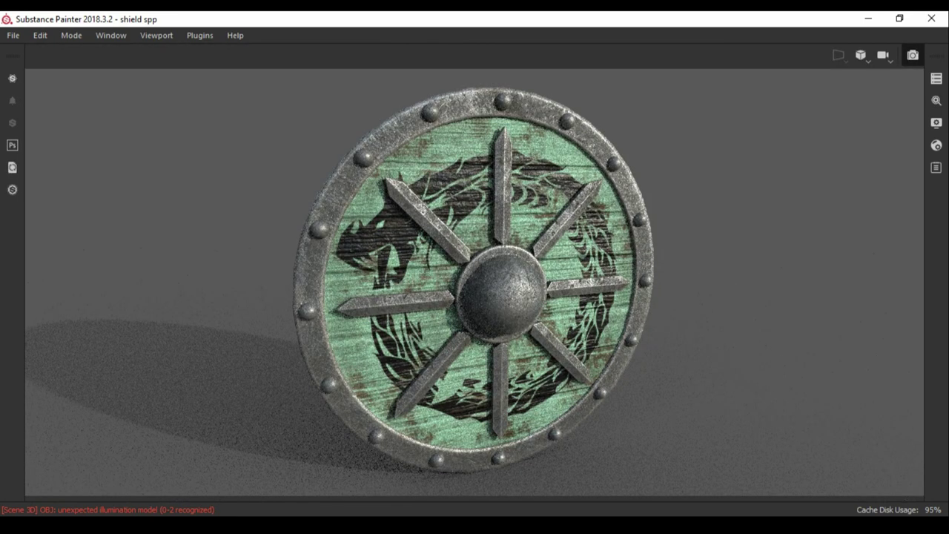
pyautogui.press('F9')
pyautogui.rightClick(763, 155)
# Give scratch_002 a black mask filled with Grunge Scratches Dirty, tuning balance and contrast
pyautogui.click(802, 178)
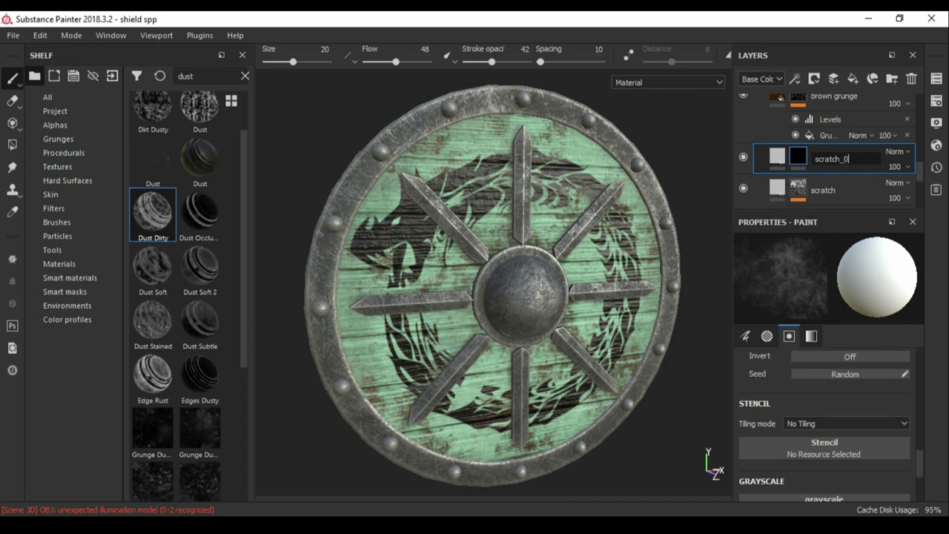
pyautogui.press('BackSpace')
pyautogui.press('BackSpace')
pyautogui.press('BackSpace')
pyautogui.write('scratch')
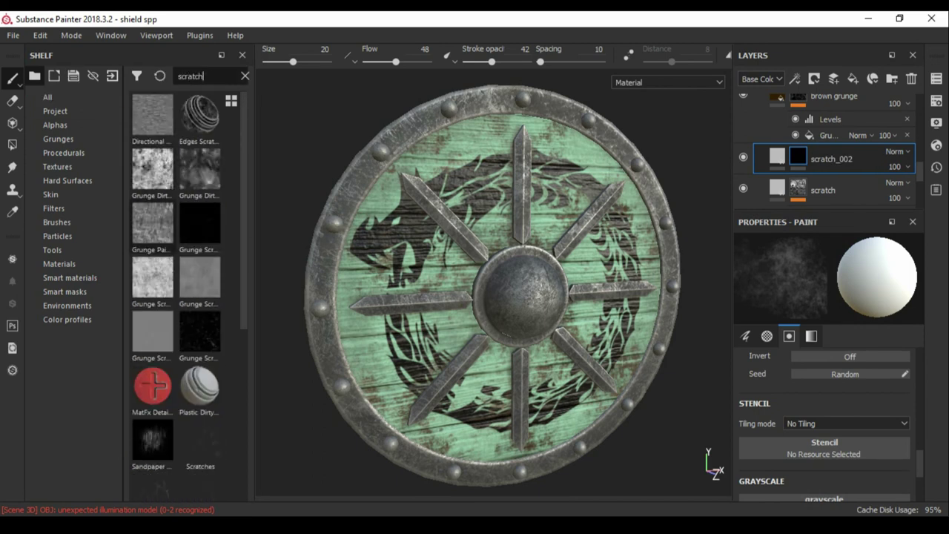
pyautogui.scroll(-5, 178, 297)
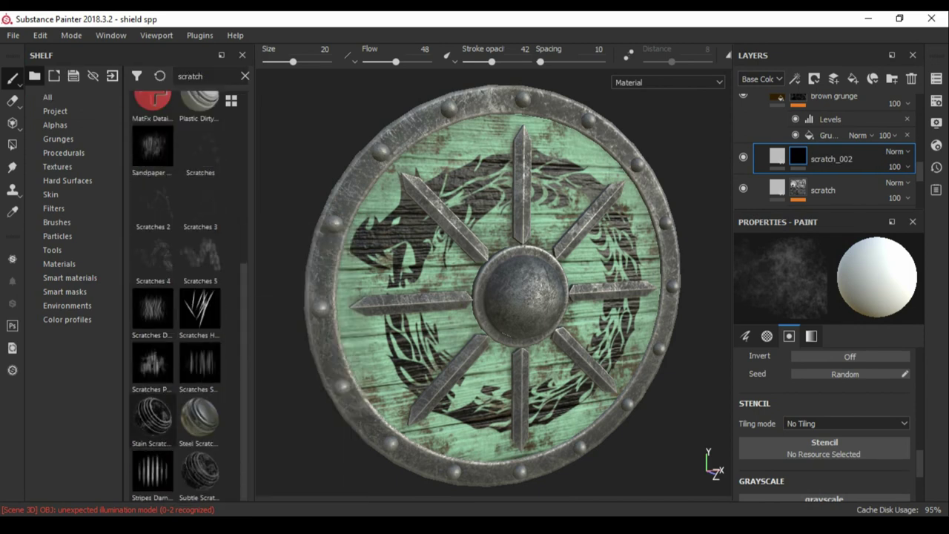
pyautogui.scroll(4, 178, 356)
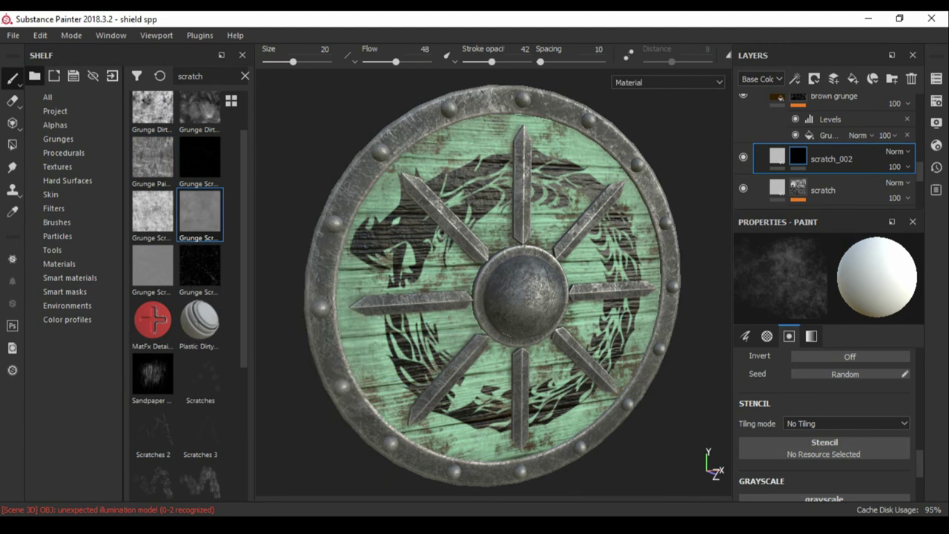
pyautogui.click(794, 79)
pyautogui.click(823, 130)
pyautogui.moveTo(200, 215); pyautogui.dragTo(753, 401)
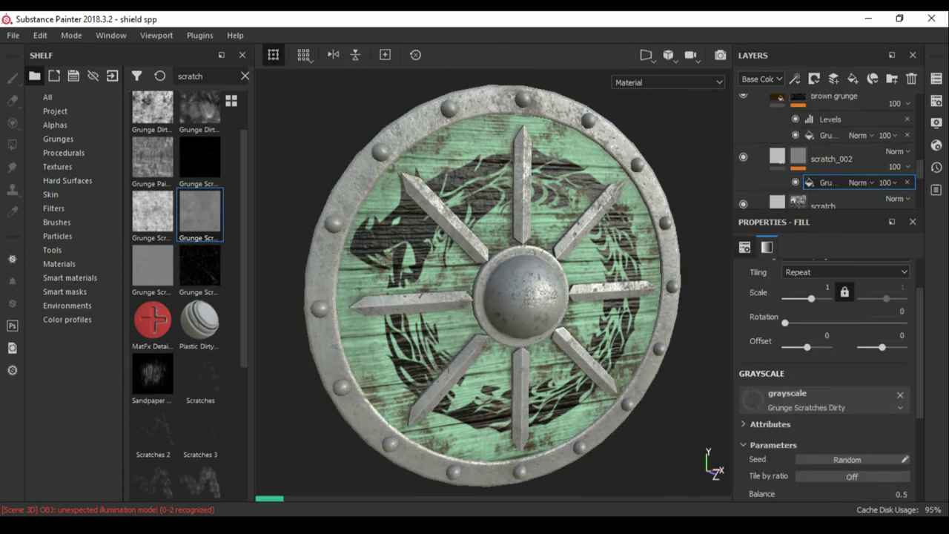
pyautogui.scroll(-2, 830, 378)
pyautogui.moveTo(798, 448)
pyautogui.mouseDown()
pyautogui.moveTo(779, 448)
pyautogui.moveTo(801, 448)
pyautogui.moveTo(820, 475)
pyautogui.moveTo(814, 448)
pyautogui.moveTo(840, 476)
pyautogui.moveTo(869, 475)
pyautogui.mouseUp()
pyautogui.keyDown('alt'); pyautogui.click(797, 156); pyautogui.keyUp('alt')
pyautogui.click(823, 183)
# Make scratch_002 metallic 1 with roughness 0.33 and add a Paint effect to its mask
pyautogui.click(776, 156)
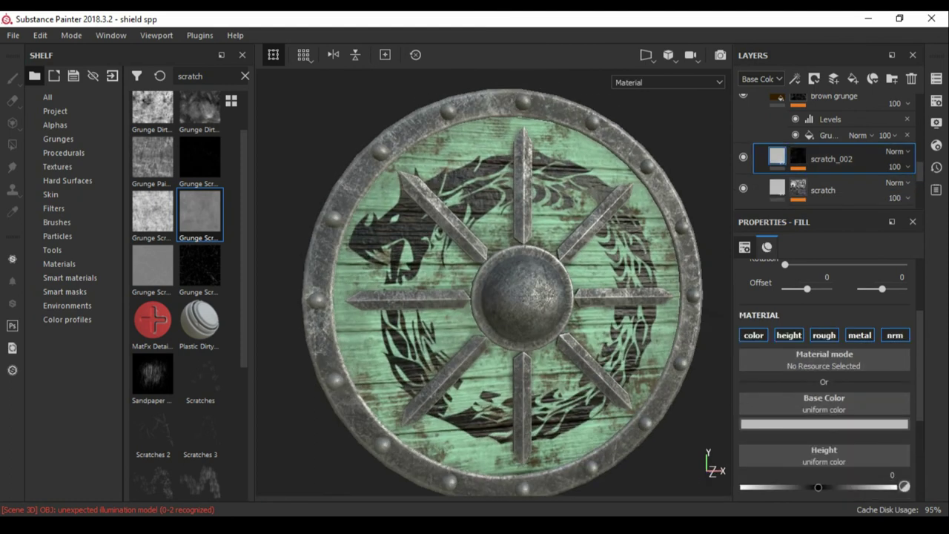
pyautogui.scroll(-3, 823, 371)
pyautogui.keyDown('alt'); pyautogui.moveTo(504, 297); pyautogui.dragTo(563, 296); pyautogui.keyUp('alt')
pyautogui.scroll(2, 823, 334)
pyautogui.click(760, 312)
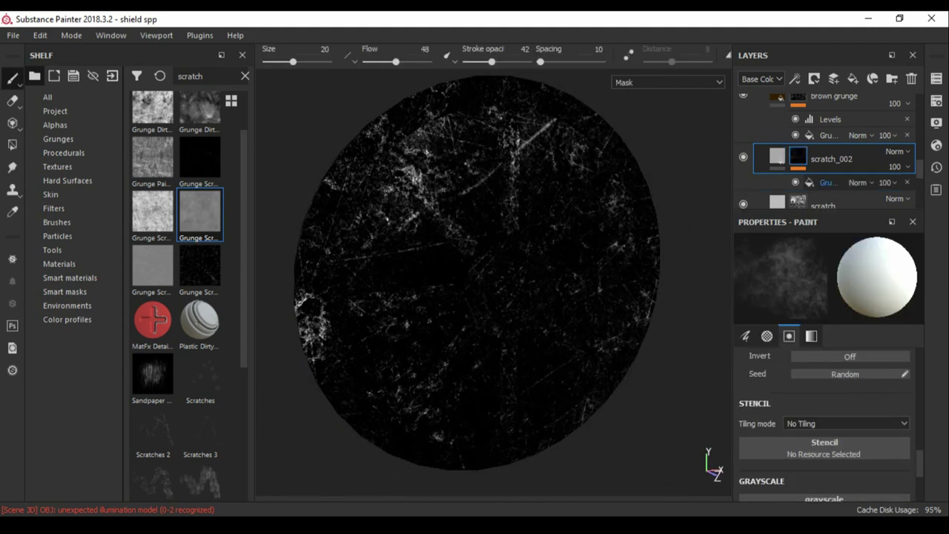
pyautogui.click(794, 78)
pyautogui.click(819, 110)
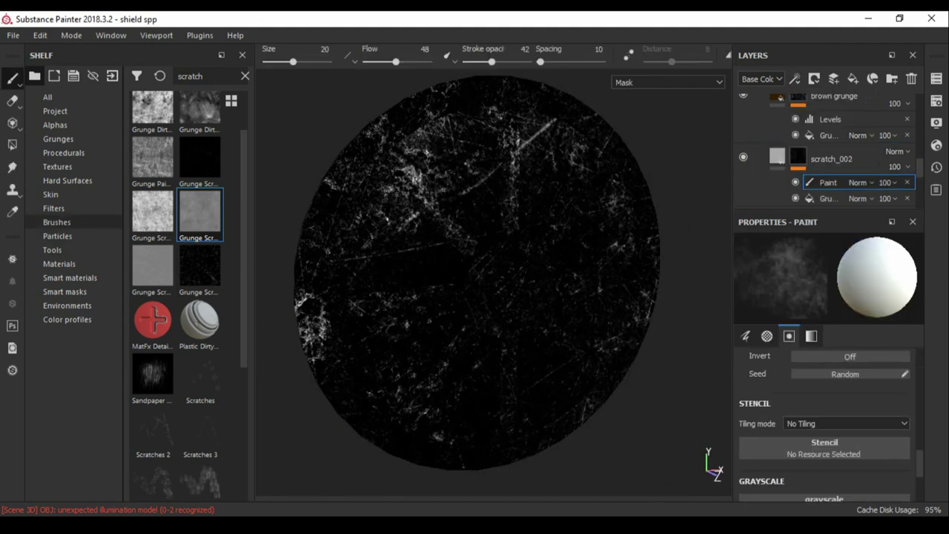
# Choose the Scratches 4 brush from the Brushes shelf and return to the full material view
pyautogui.click(56, 222)
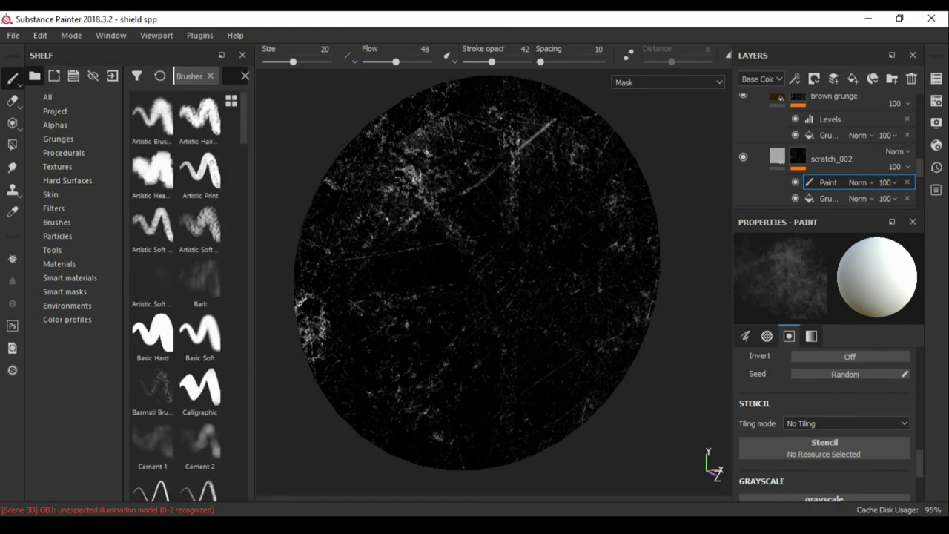
pyautogui.click(200, 172)
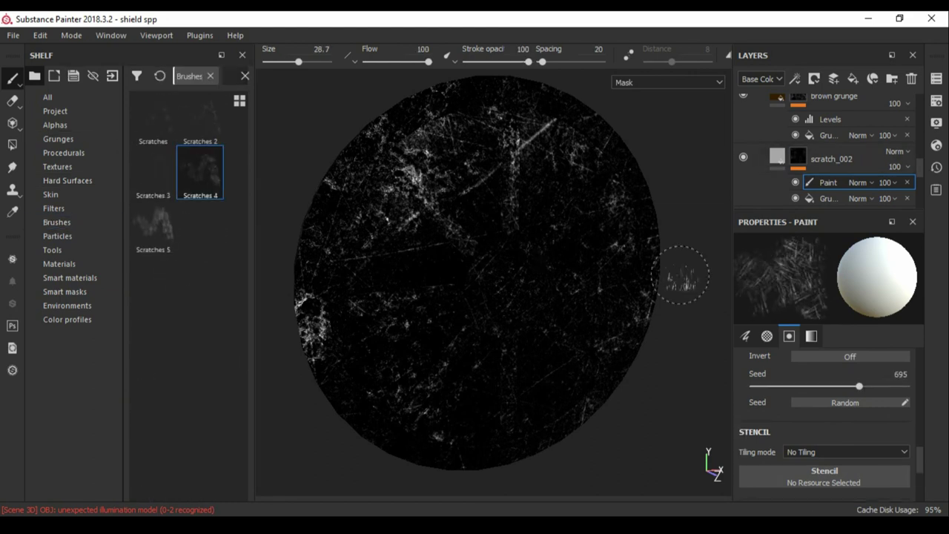
pyautogui.press('m')
pyautogui.scroll(3, 545, 349)
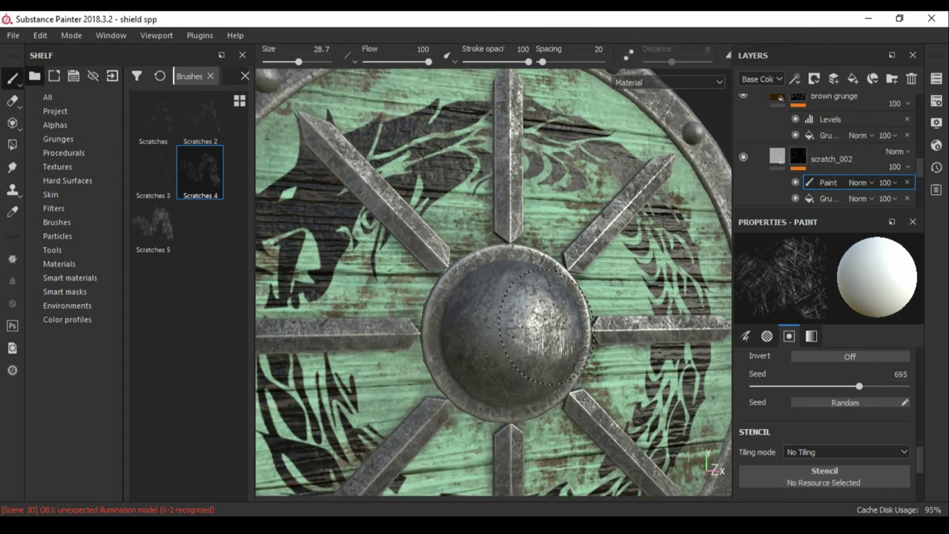
pyautogui.moveTo(503, 280)
pyautogui.keyDown('alt'); pyautogui.mouseDown()
pyautogui.moveTo(415, 319)
pyautogui.moveTo(323, 270)
pyautogui.moveTo(297, 274)
pyautogui.mouseUp(); pyautogui.keyUp('alt')
pyautogui.scroll(-3, 415, 318)
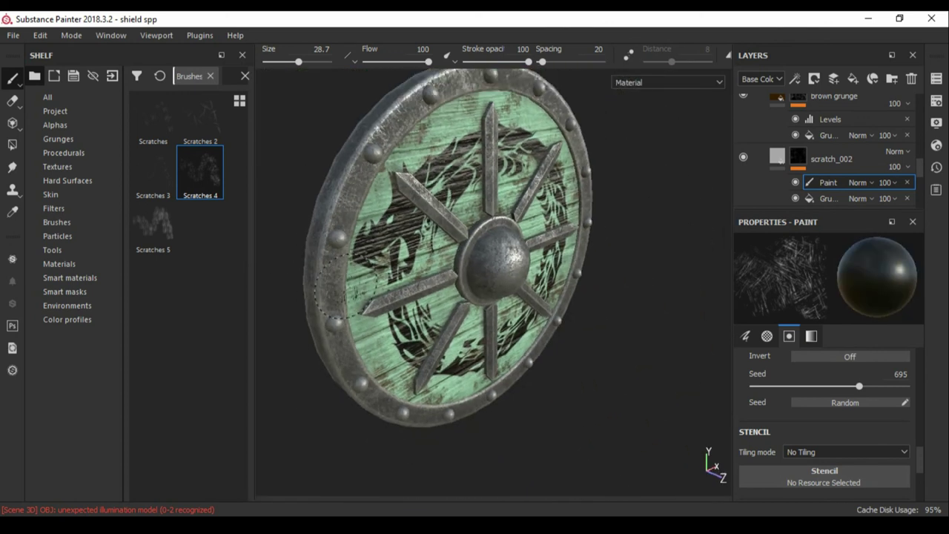
pyautogui.scroll(2, 826, 148)
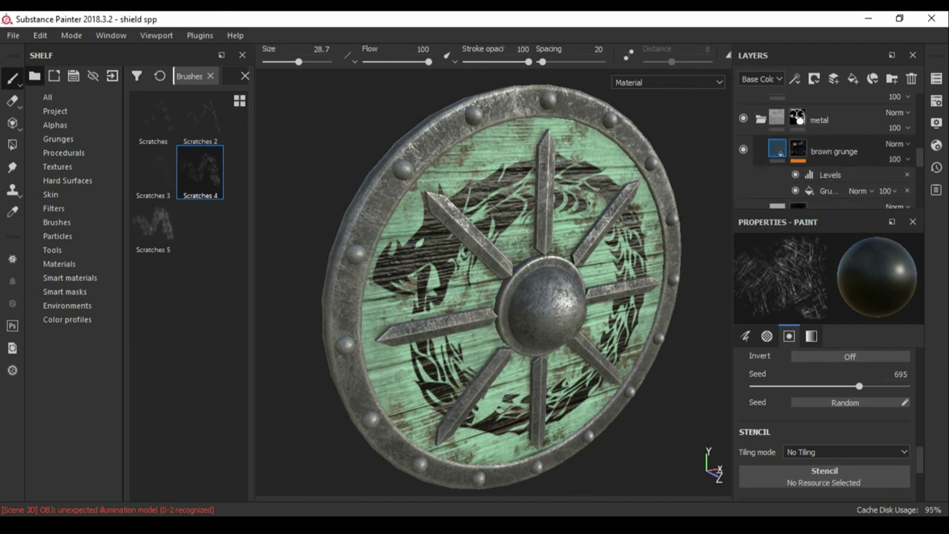
pyautogui.click(828, 186)
pyautogui.scroll(-3, 827, 149)
pyautogui.click(826, 111)
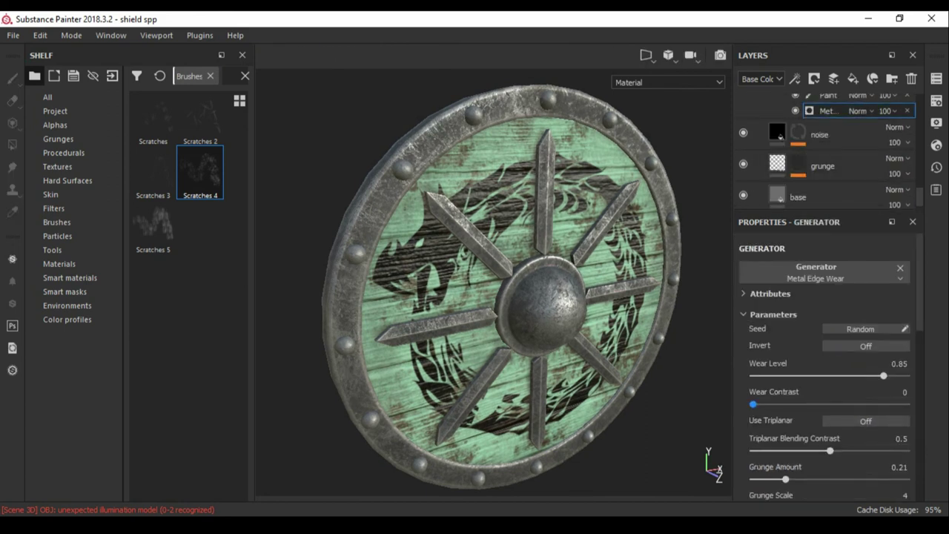
pyautogui.scroll(-4, 828, 363)
pyautogui.keyDown('alt'); pyautogui.moveTo(296, 275); pyautogui.dragTo(349, 271); pyautogui.keyUp('alt')
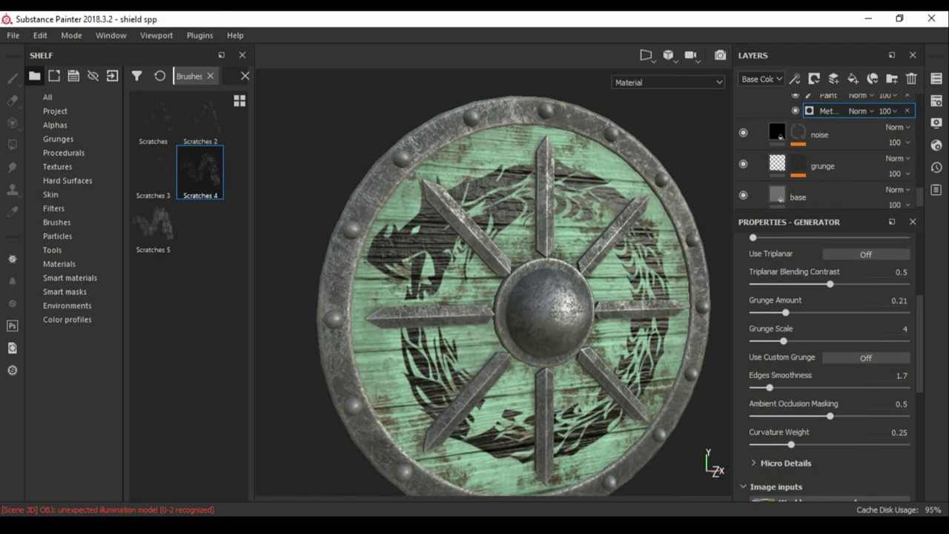
pyautogui.scroll(3, 829, 363)
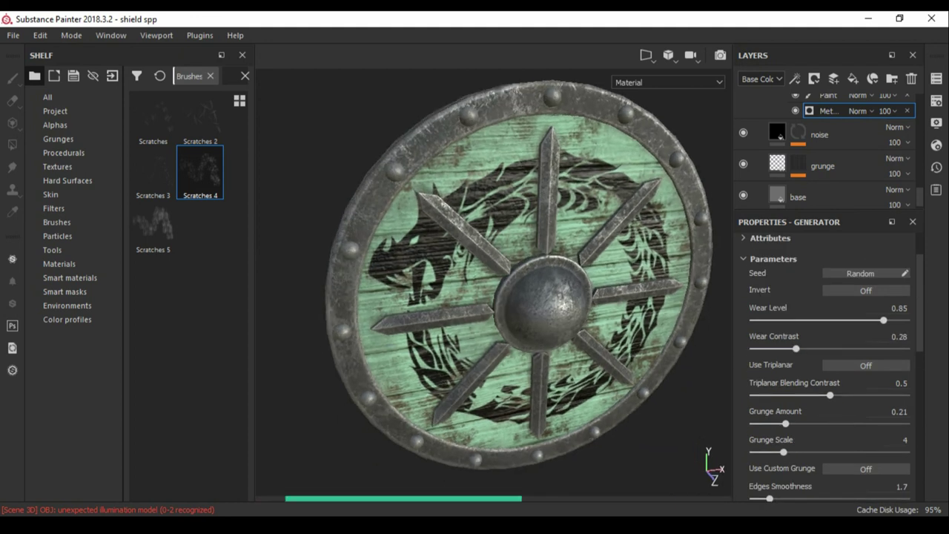
pyautogui.scroll(-3, 828, 370)
pyautogui.moveTo(802, 444); pyautogui.dragTo(795, 444)
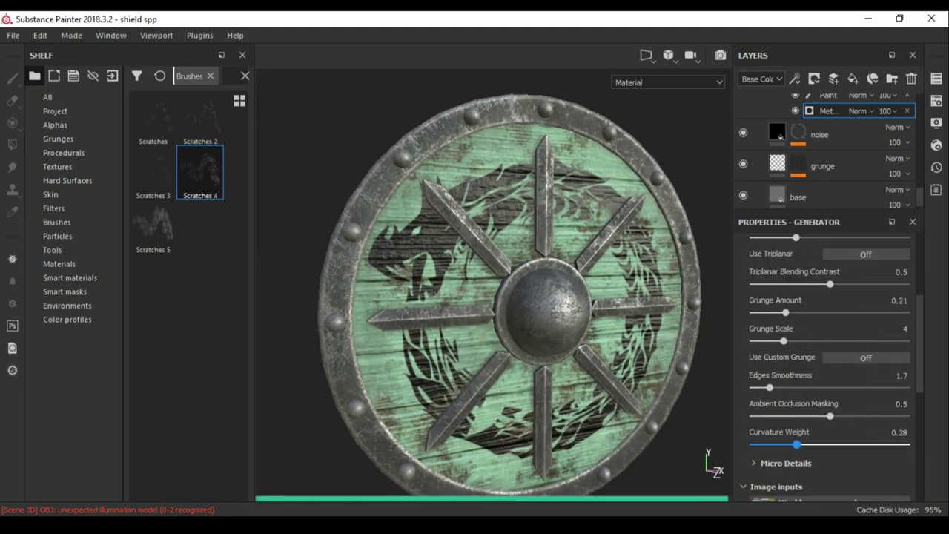
pyautogui.keyDown('alt'); pyautogui.moveTo(445, 296); pyautogui.dragTo(503, 296); pyautogui.keyUp('alt')
pyautogui.scroll(2, 828, 334)
pyautogui.moveTo(803, 293); pyautogui.dragTo(806, 293)
pyautogui.keyDown('alt'); pyautogui.moveTo(504, 296); pyautogui.dragTo(460, 297); pyautogui.keyUp('alt')
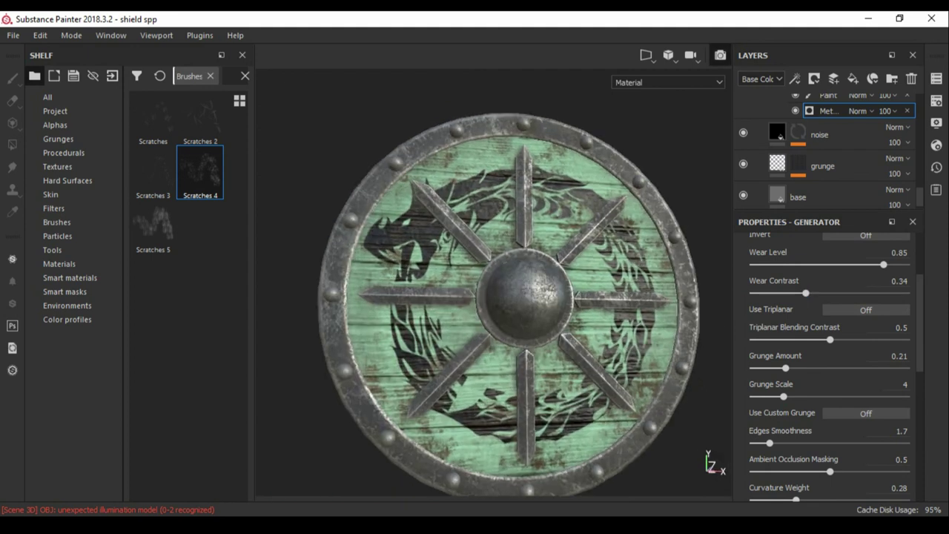
pyautogui.press('F10')
pyautogui.press('F10')
pyautogui.keyDown('alt'); pyautogui.moveTo(460, 297); pyautogui.dragTo(504, 297); pyautogui.keyUp('alt')
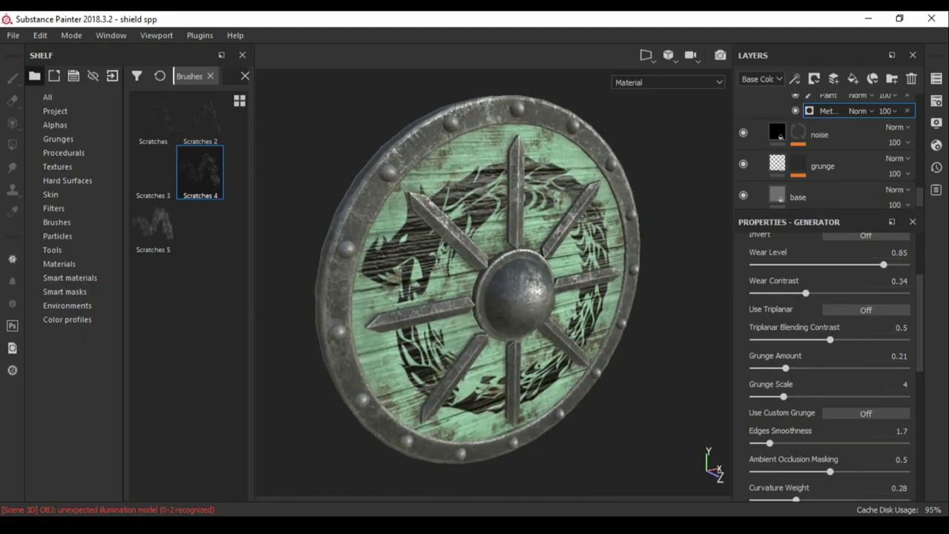
pyautogui.press('F10')
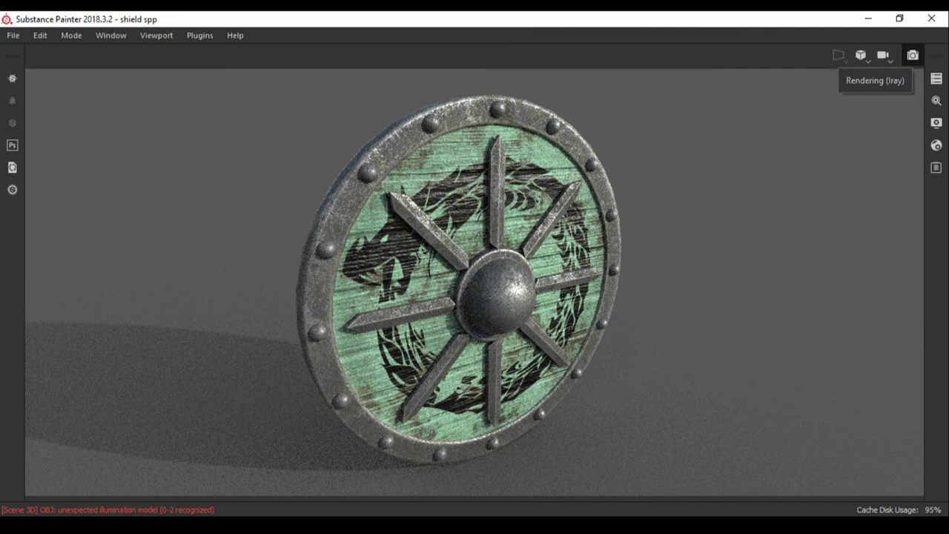
pyautogui.press('F10')
pyautogui.moveTo(504, 297)
pyautogui.keyDown('alt'); pyautogui.mouseDown()
pyautogui.moveTo(459, 296)
pyautogui.moveTo(504, 296)
pyautogui.mouseUp(); pyautogui.keyUp('alt')
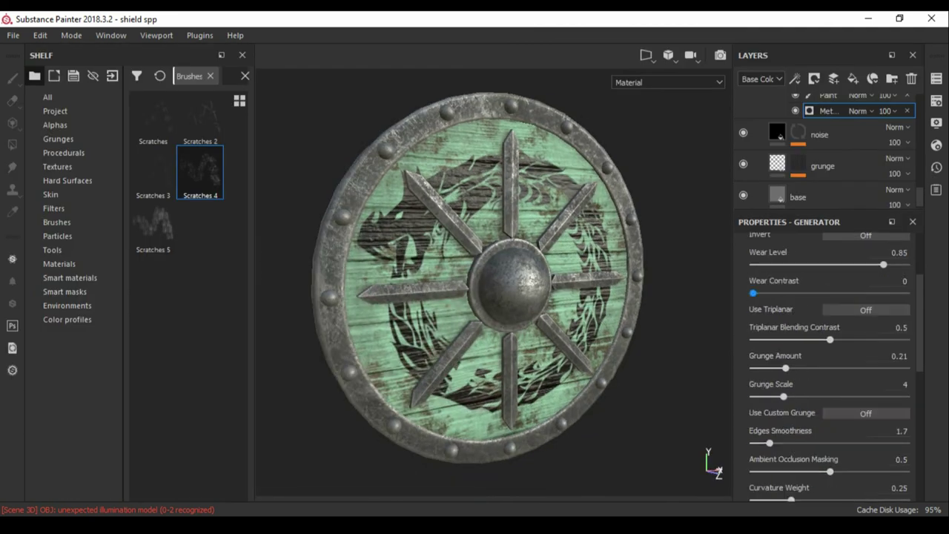
pyautogui.click(797, 196)
pyautogui.click(823, 423)
pyautogui.keyDown('alt'); pyautogui.moveTo(482, 296); pyautogui.dragTo(519, 296); pyautogui.keyUp('alt')
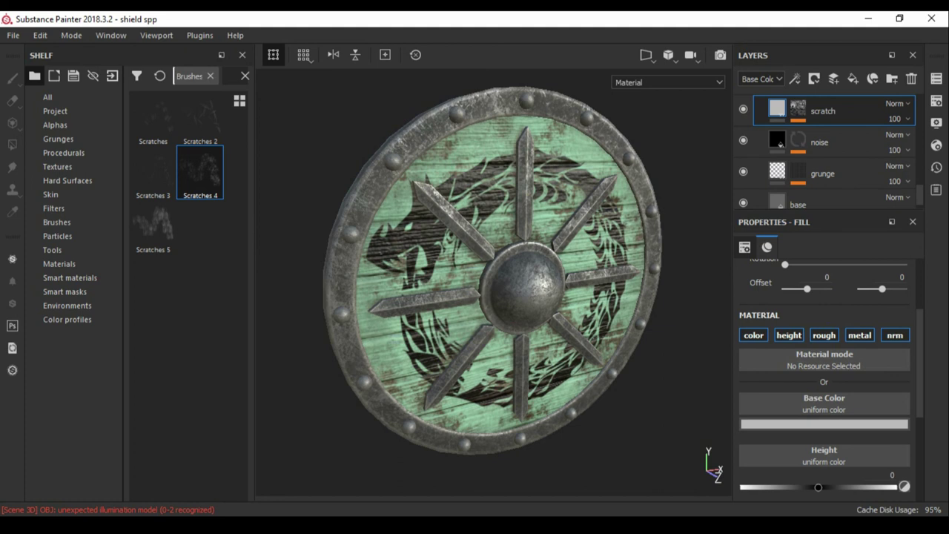
# Set the paint_002 layer's base colour to dark red
pyautogui.scroll(5, 827, 152)
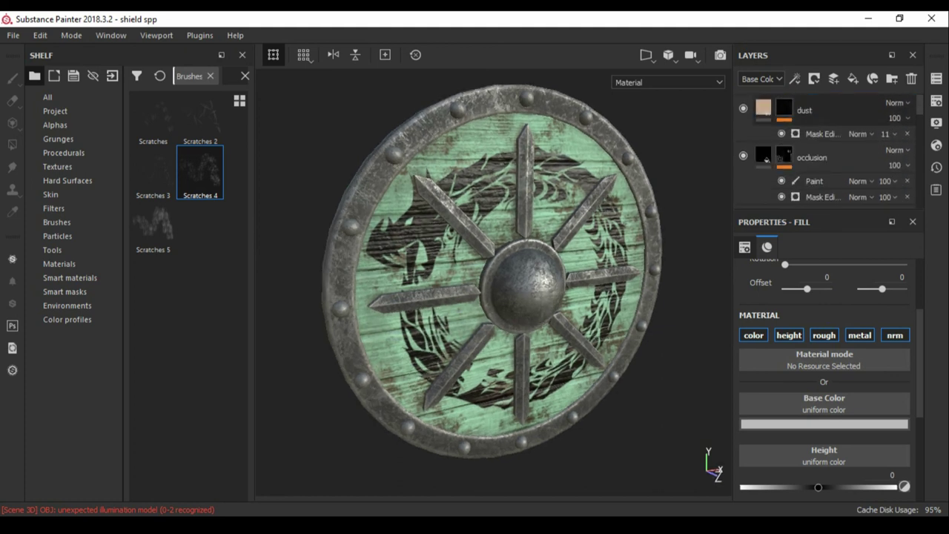
pyautogui.scroll(-5, 827, 152)
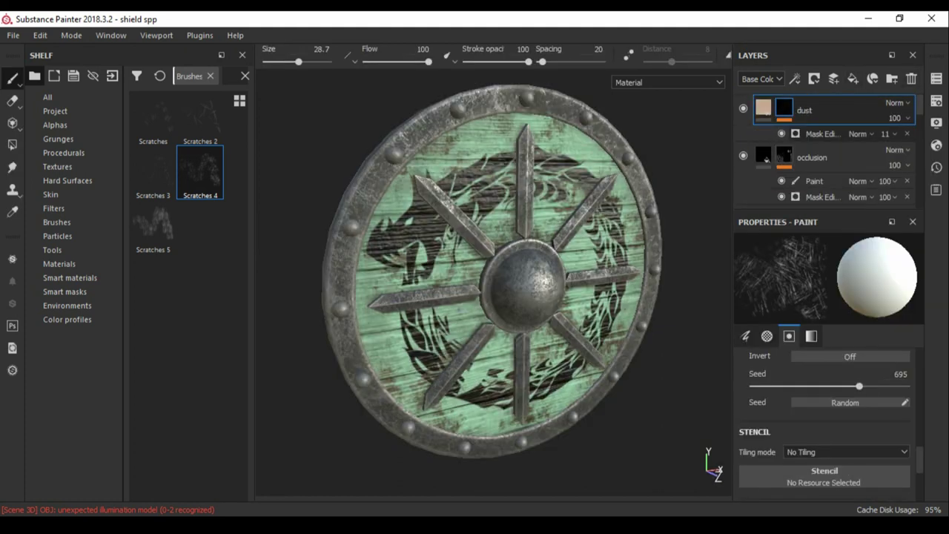
pyautogui.click(819, 187)
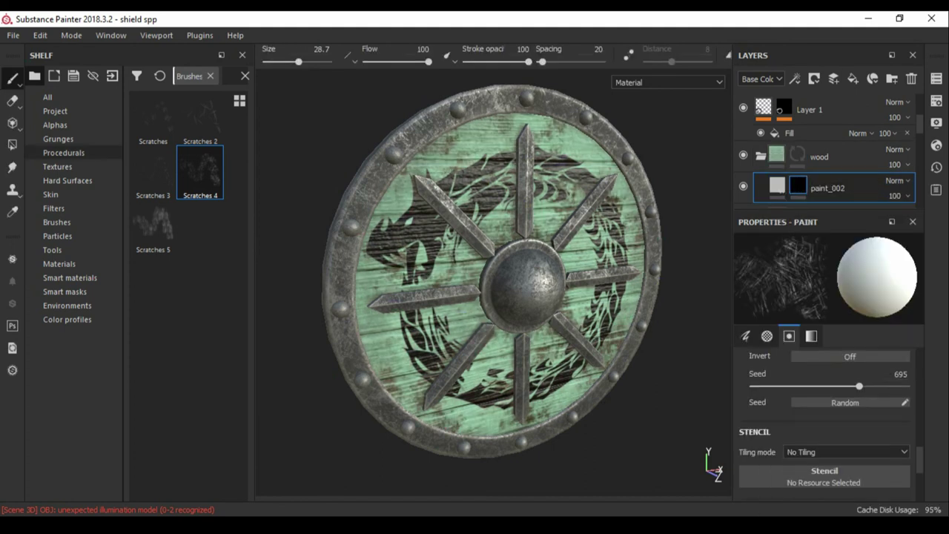
pyautogui.click(48, 97)
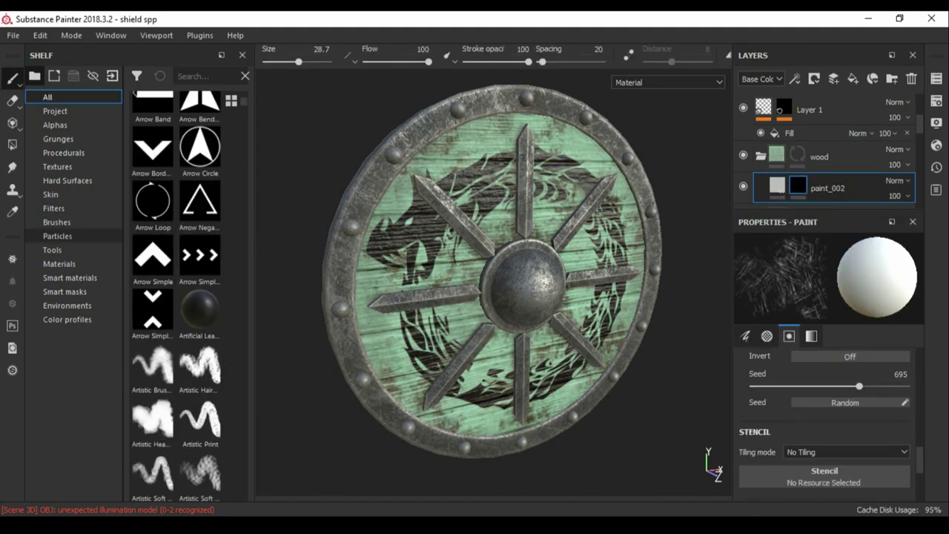
pyautogui.scroll(-3, 178, 296)
pyautogui.scroll(-3, 177, 297)
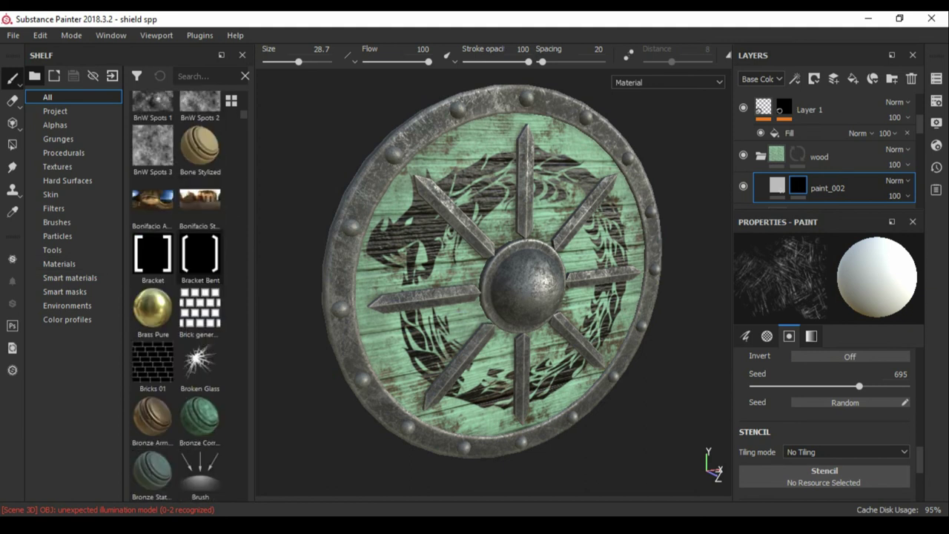
pyautogui.scroll(-3, 190, 297)
pyautogui.scroll(-3, 190, 297)
pyautogui.scroll(-3, 190, 296)
pyautogui.click(777, 185)
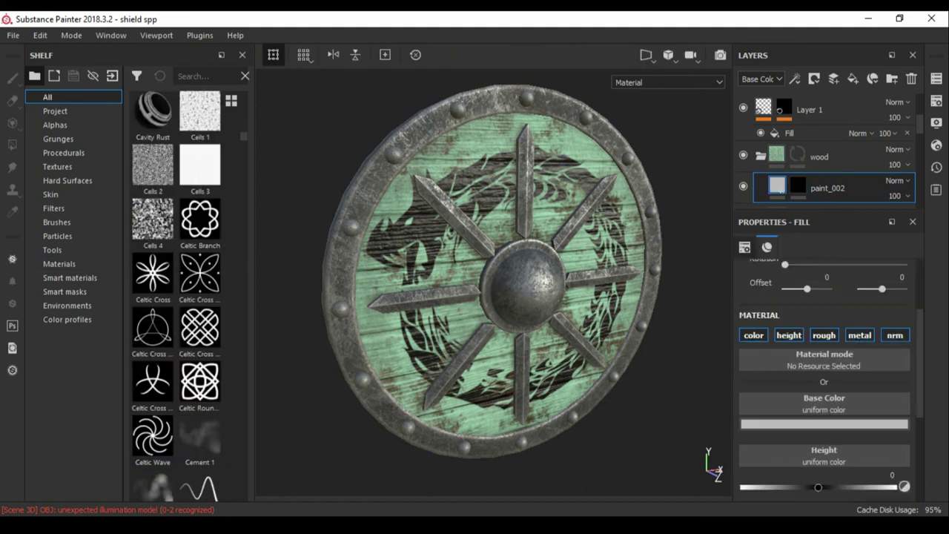
pyautogui.click(824, 423)
pyautogui.click(874, 327)
pyautogui.click(823, 424)
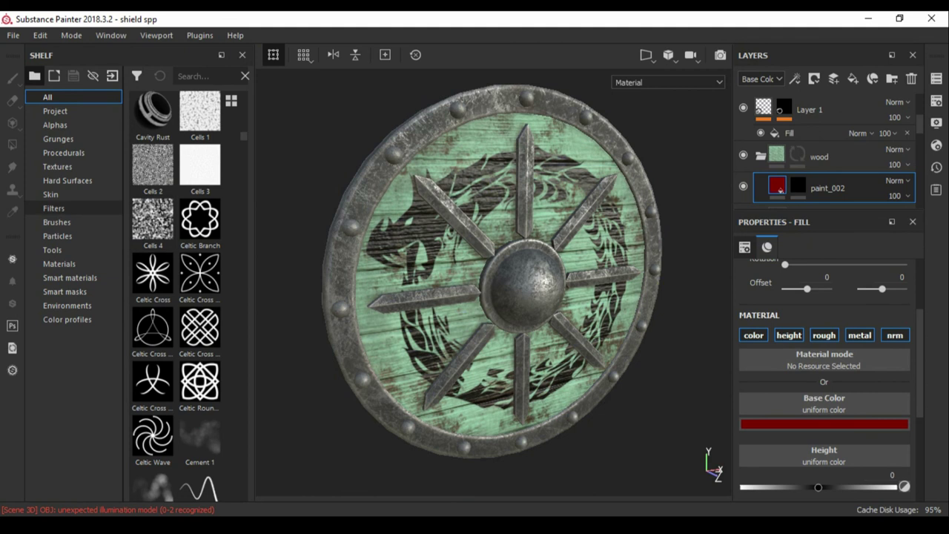
# Show the particle brushes and add a Paint effect to paint_002's mask
pyautogui.click(64, 153)
pyautogui.click(54, 208)
pyautogui.click(56, 222)
pyautogui.click(57, 236)
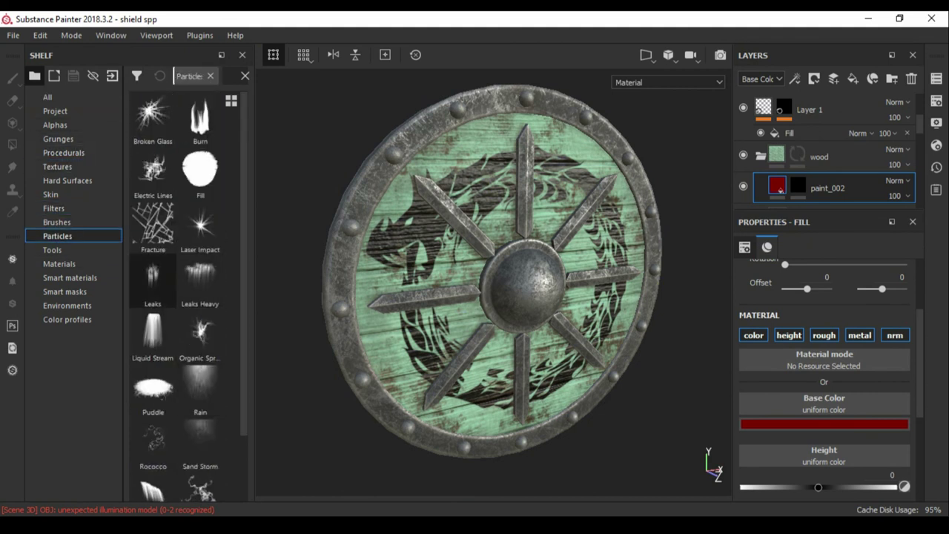
pyautogui.click(778, 186)
pyautogui.click(795, 79)
pyautogui.click(822, 112)
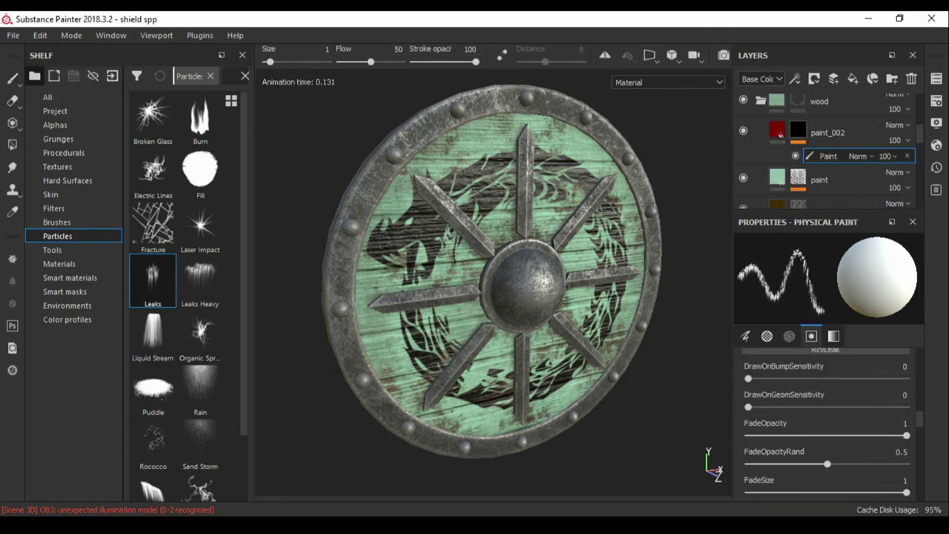
# Paint red Leaks Heavy particle drips over the dragon emblem at brush sizes 25 and 13
pyautogui.click(200, 278)
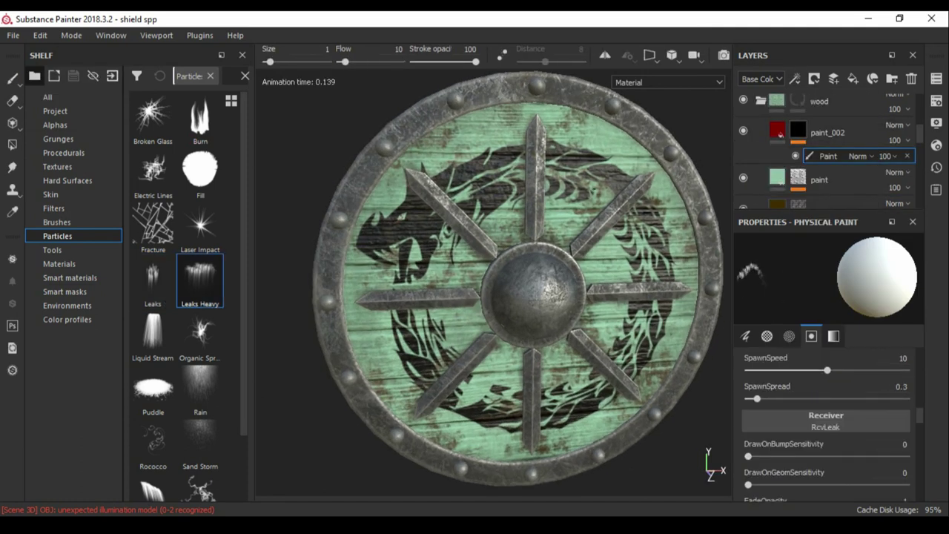
pyautogui.keyDown('ctrl'); pyautogui.moveTo(469, 218); pyautogui.dragTo(489, 219, button='right'); pyautogui.keyUp('ctrl')
pyautogui.click(489, 215)
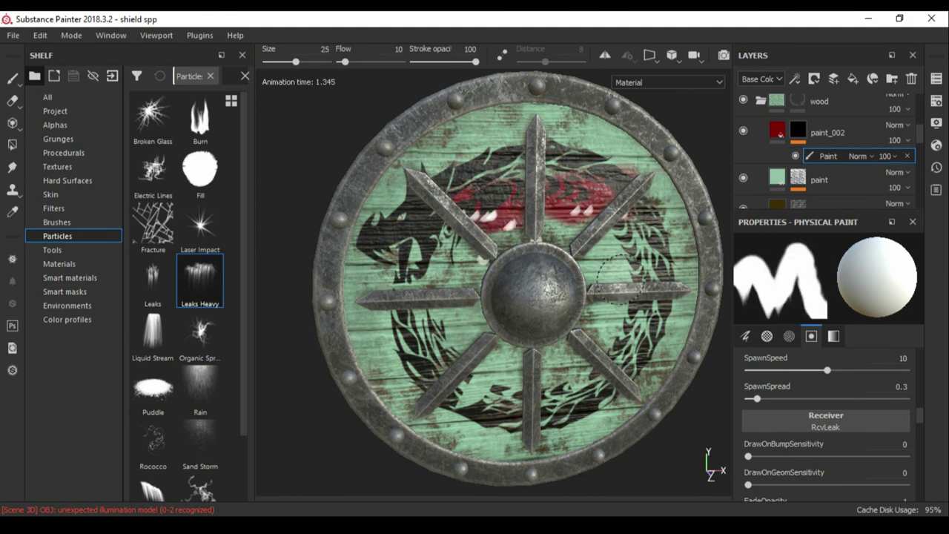
pyautogui.keyDown('alt'); pyautogui.moveTo(489, 215); pyautogui.dragTo(547, 226); pyautogui.keyUp('alt')
pyautogui.keyDown('ctrl'); pyautogui.moveTo(547, 229); pyautogui.dragTo(505, 213, button='right'); pyautogui.keyUp('ctrl')
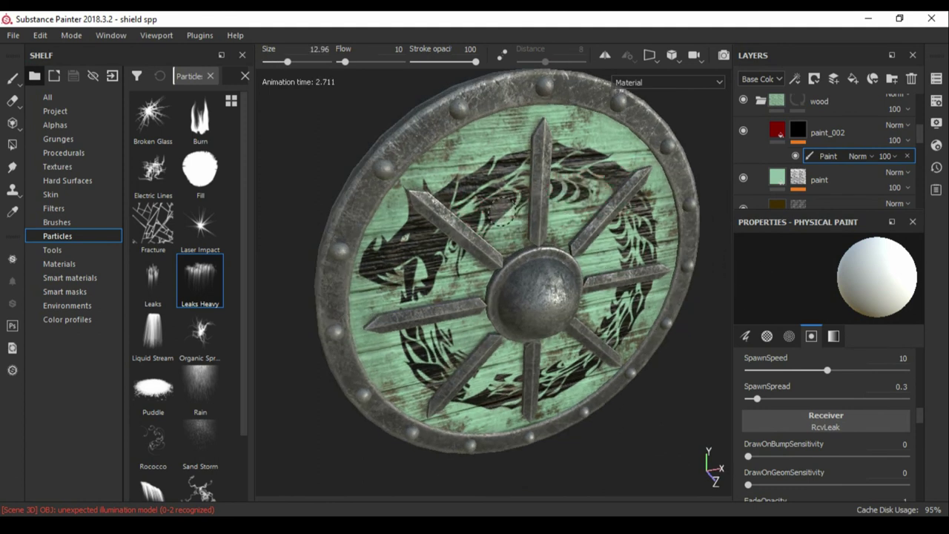
pyautogui.moveTo(496, 226)
pyautogui.mouseDown()
pyautogui.moveTo(596, 185)
pyautogui.moveTo(519, 193)
pyautogui.moveTo(474, 222)
pyautogui.mouseUp()
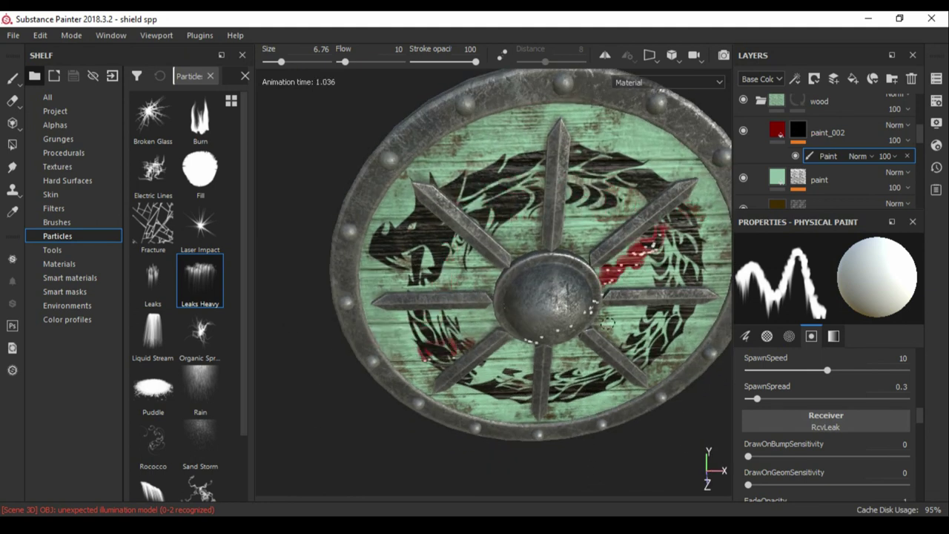
# Try the Rain particle, then delete the paint_002 layer entirely
pyautogui.click(201, 387)
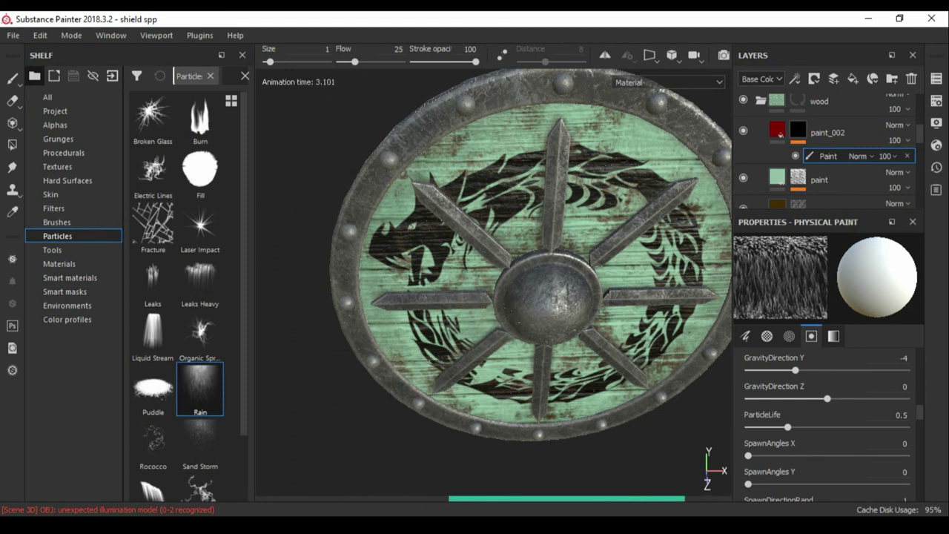
pyautogui.keyDown('alt'); pyautogui.moveTo(637, 412); pyautogui.dragTo(673, 412); pyautogui.keyUp('alt')
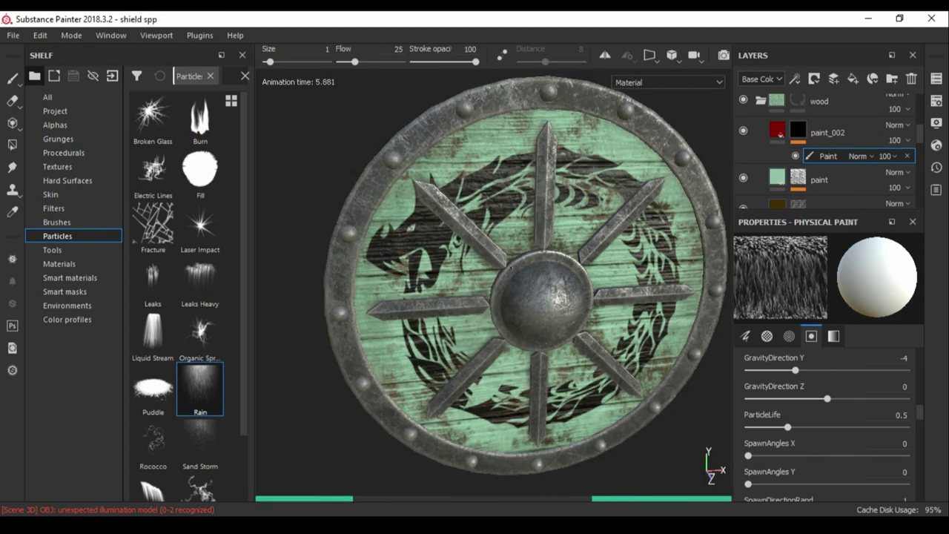
pyautogui.click(912, 78)
pyautogui.keyDown('alt'); pyautogui.moveTo(519, 297); pyautogui.dragTo(475, 296); pyautogui.keyUp('alt')
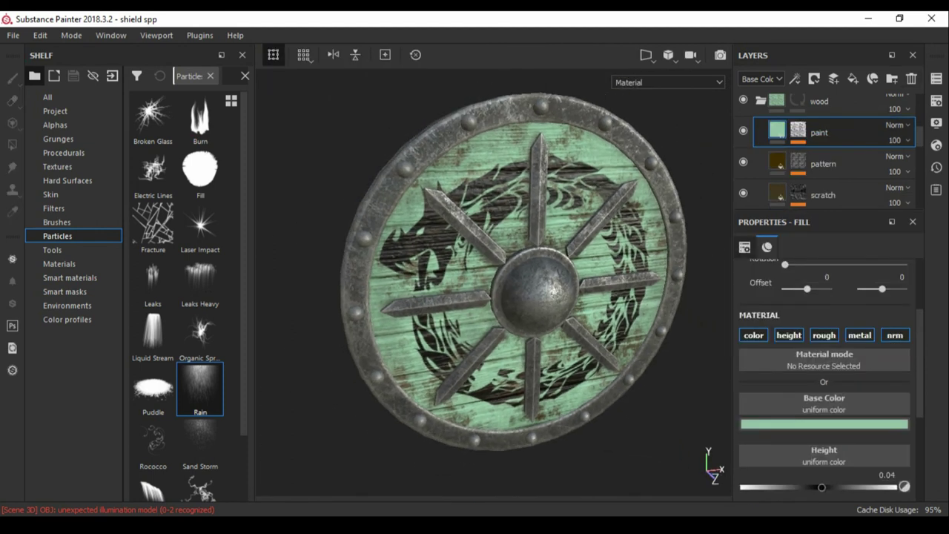
pyautogui.scroll(-2, 186, 297)
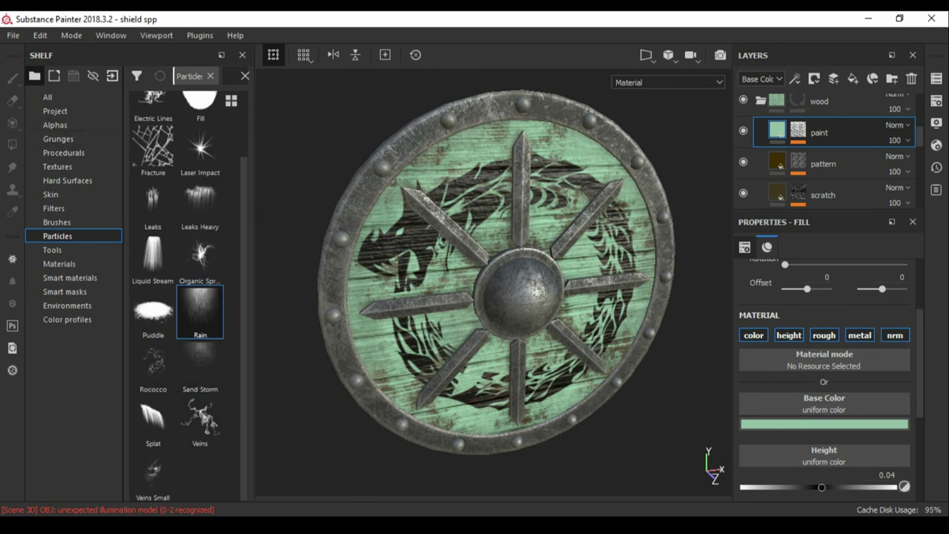
pyautogui.click(57, 222)
# Add a fill layer above the paint layer with a dark red base colour and a Paint effect on its mask
pyautogui.rightClick(763, 132)
pyautogui.click(786, 138)
pyautogui.click(824, 368)
pyautogui.click(857, 465)
pyautogui.press('1')
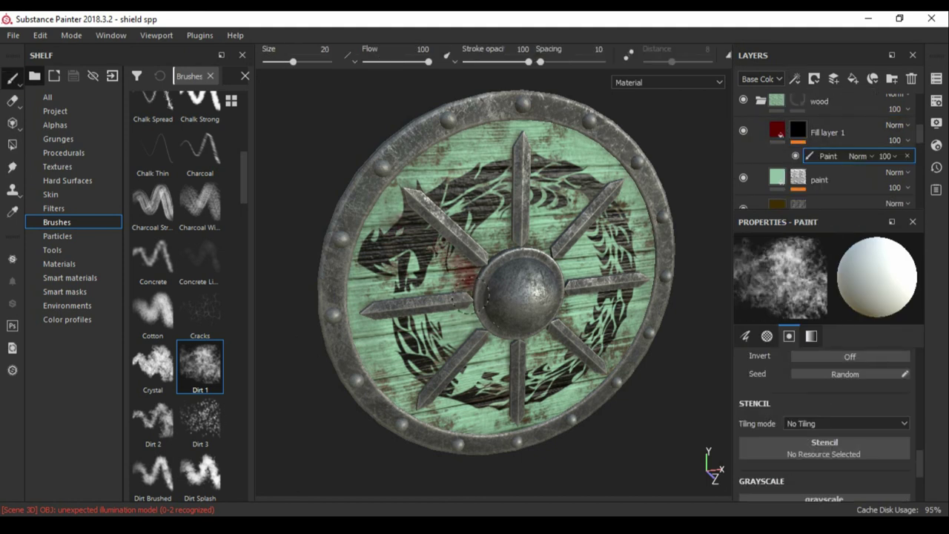
# Orbit the shield to inspect the stains from several angles and select Fill layer 1's fill settings
pyautogui.keyDown('alt'); pyautogui.moveTo(453, 303); pyautogui.dragTo(458, 316); pyautogui.keyUp('alt')
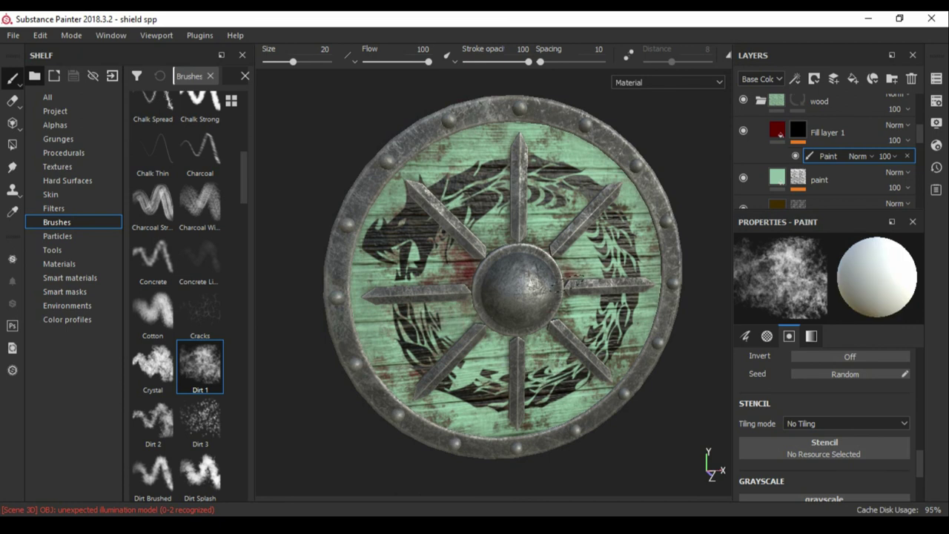
pyautogui.keyDown('alt'); pyautogui.moveTo(549, 259); pyautogui.dragTo(441, 134); pyautogui.keyUp('alt')
pyautogui.keyDown('alt'); pyautogui.moveTo(395, 175); pyautogui.dragTo(650, 170); pyautogui.keyUp('alt')
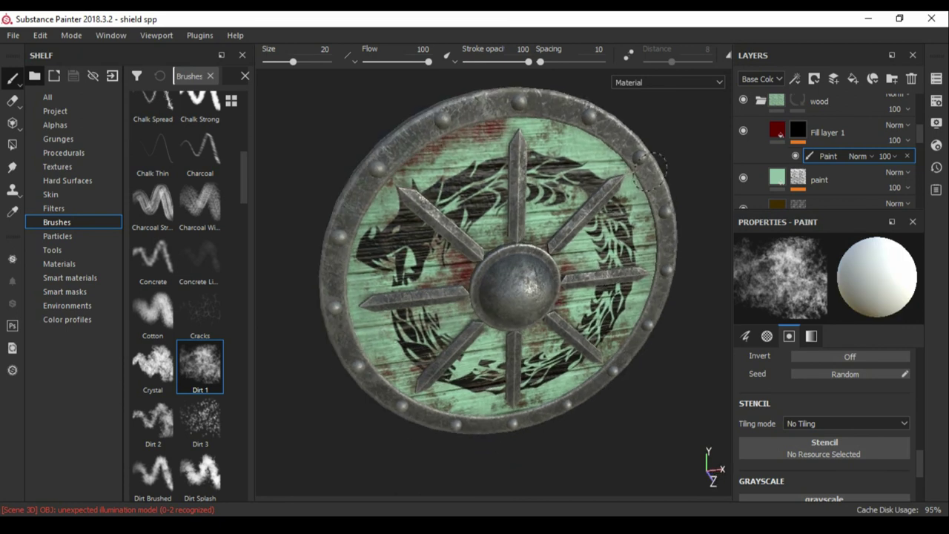
pyautogui.keyDown('alt'); pyautogui.moveTo(363, 245); pyautogui.dragTo(689, 289); pyautogui.keyUp('alt')
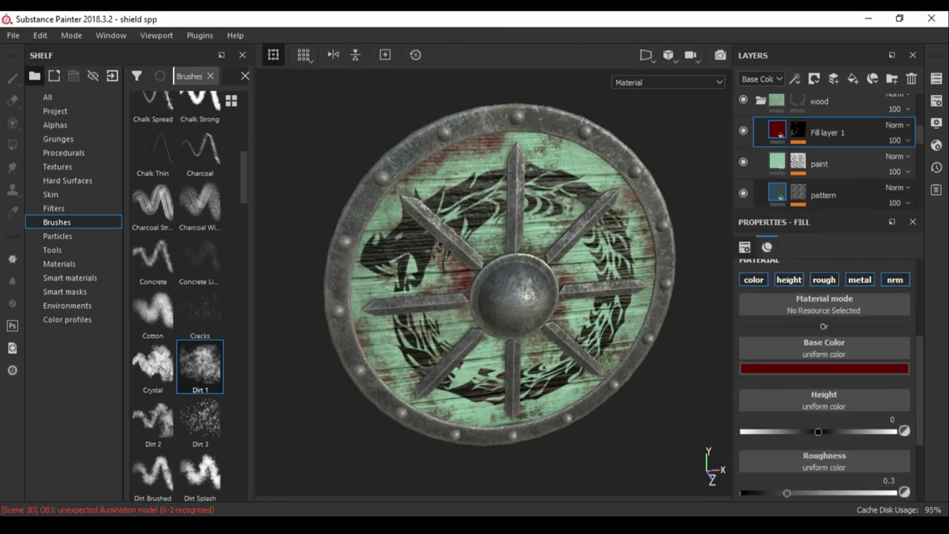
pyautogui.click(827, 132)
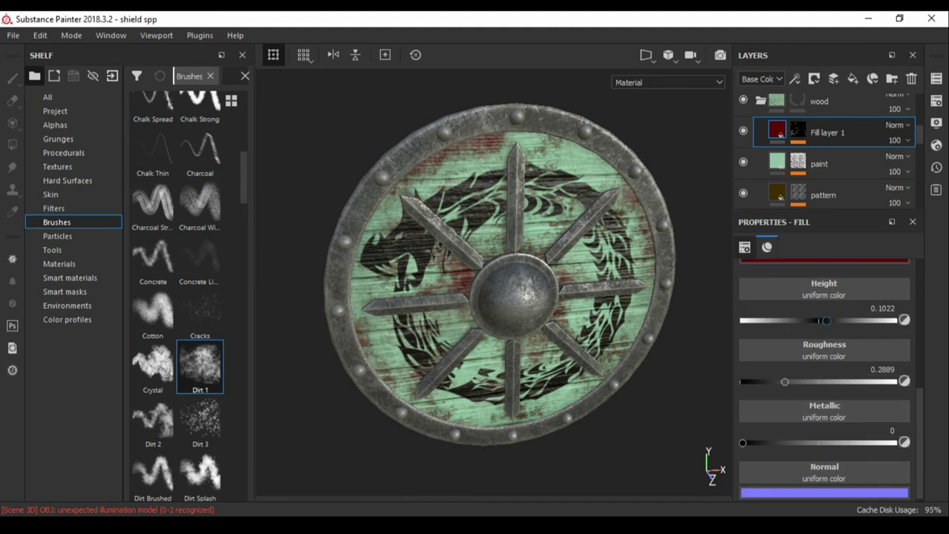
pyautogui.keyDown('alt'); pyautogui.moveTo(445, 296); pyautogui.dragTo(563, 289); pyautogui.keyUp('alt')
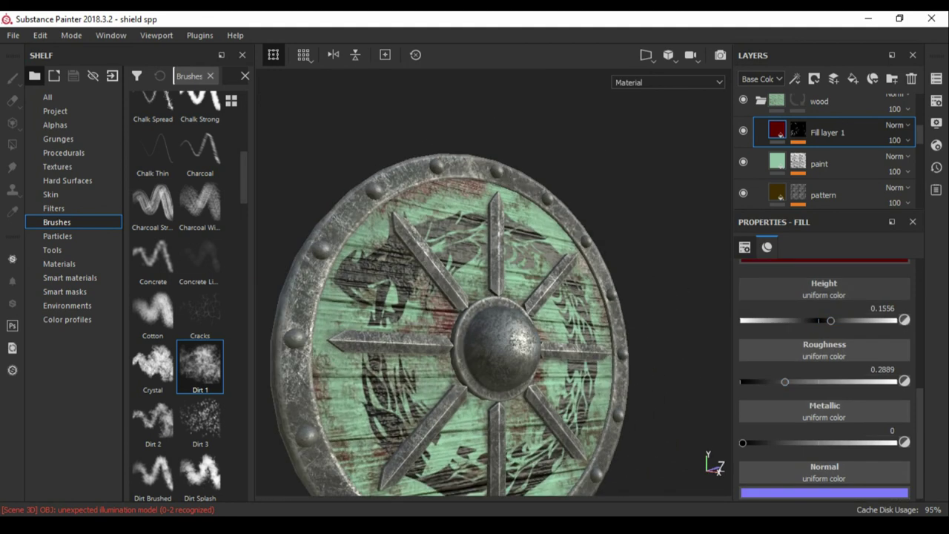
pyautogui.keyDown('alt'); pyautogui.moveTo(445, 297); pyautogui.dragTo(504, 289); pyautogui.keyUp('alt')
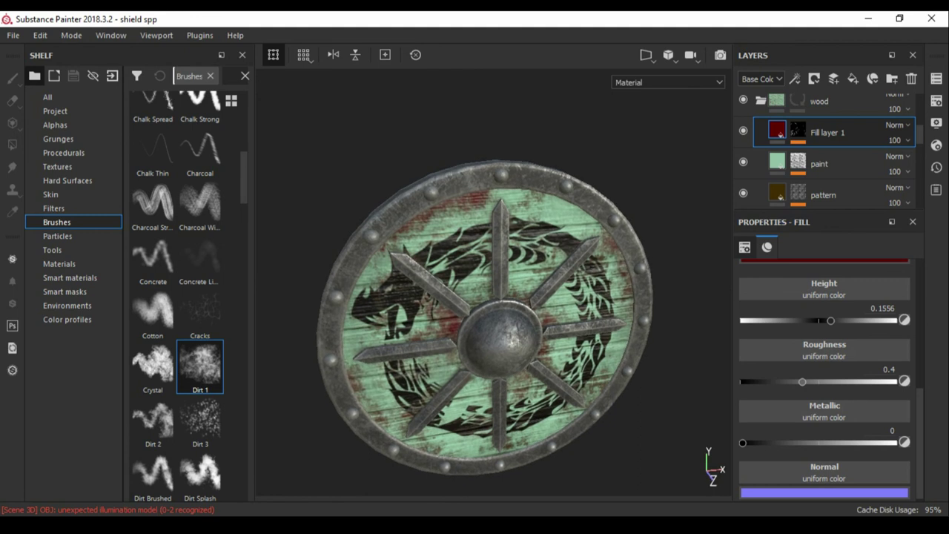
# Shift the stain colour toward dark reddish-brown and paint more stains across the wood
pyautogui.click(824, 259)
pyautogui.moveTo(876, 403); pyautogui.dragTo(876, 400)
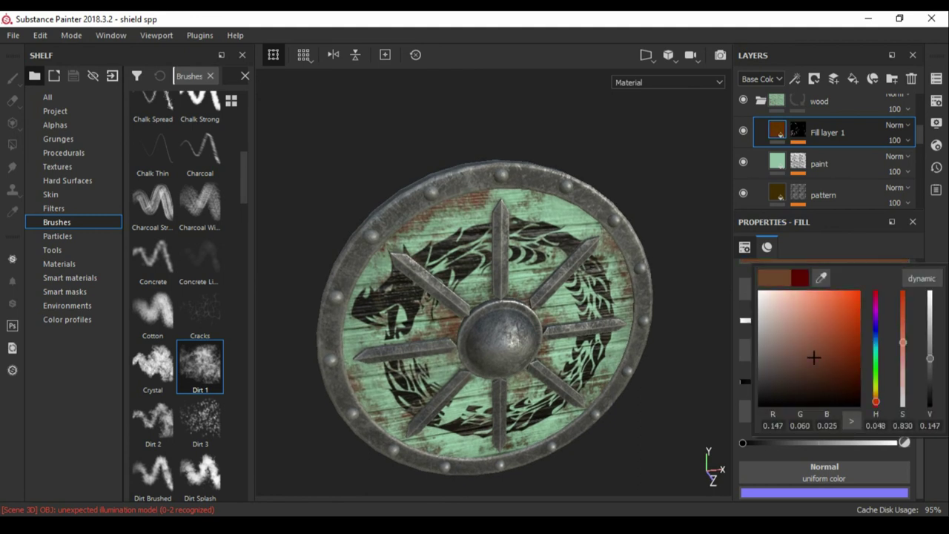
pyautogui.click(797, 130)
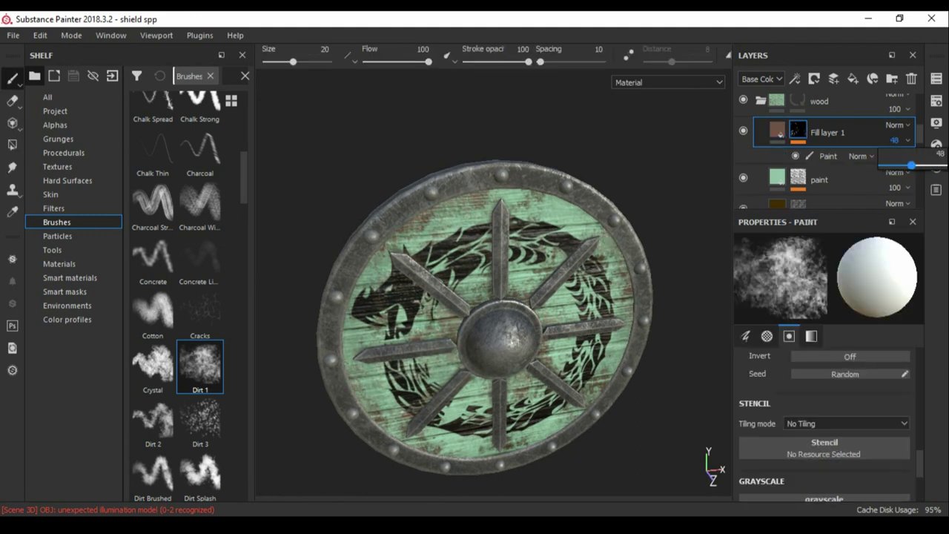
pyautogui.moveTo(564, 222)
pyautogui.keyDown('alt'); pyautogui.mouseDown()
pyautogui.moveTo(608, 222)
pyautogui.moveTo(564, 207)
pyautogui.mouseUp(); pyautogui.keyUp('alt')
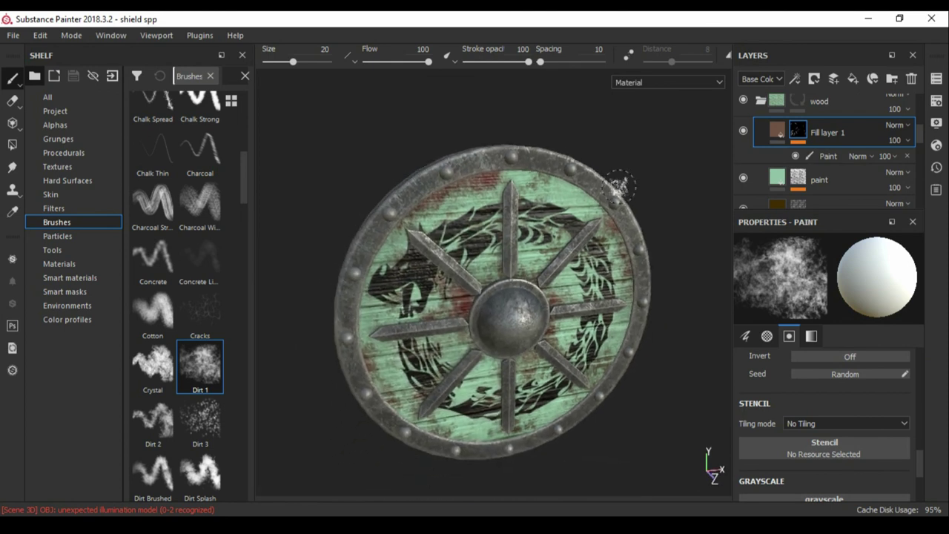